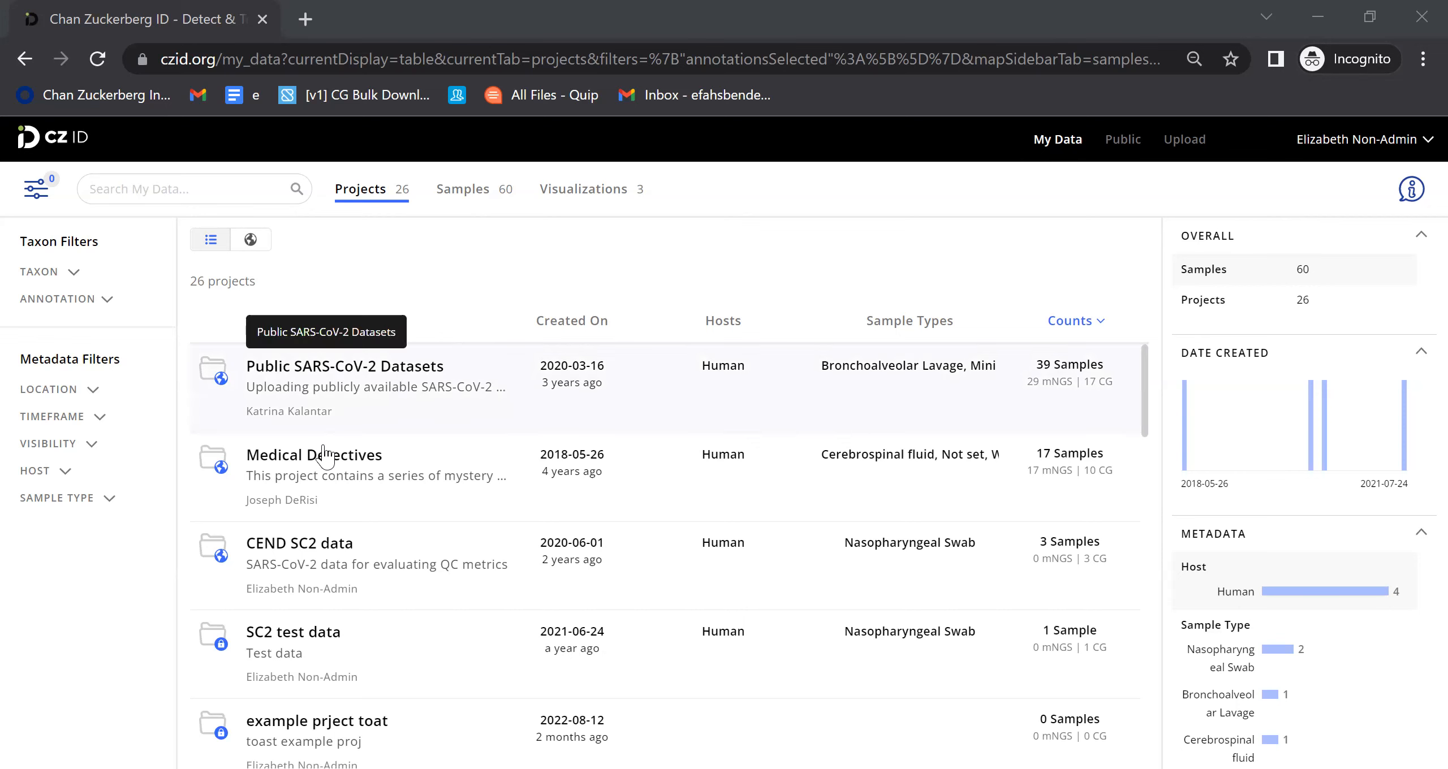
Step: Filter the projects by the Nasopharyngeal Swab sample type and remove that filter again
scroll(259, 673, down, 1)
scroll(259, 673, up, 1)
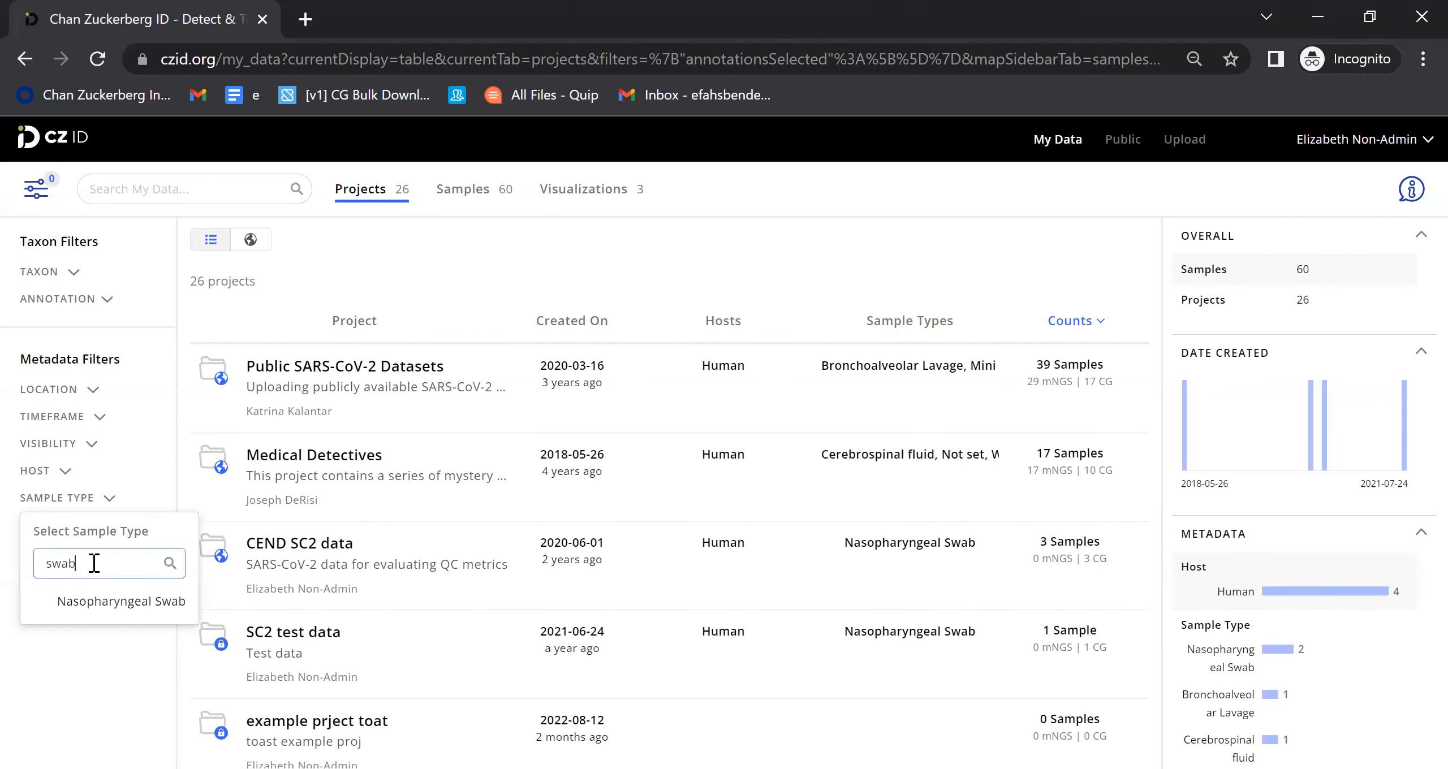
click(127, 610)
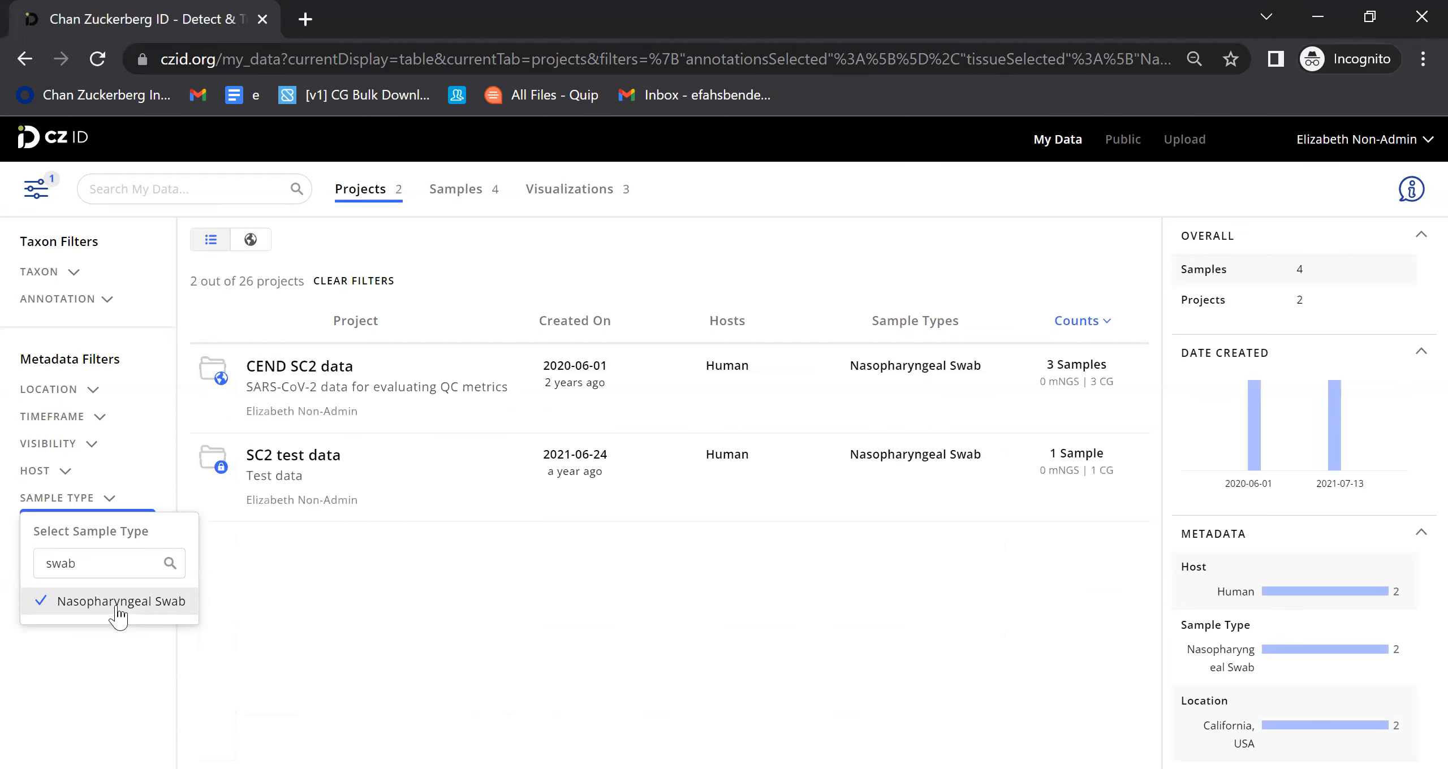
click(79, 645)
click(143, 530)
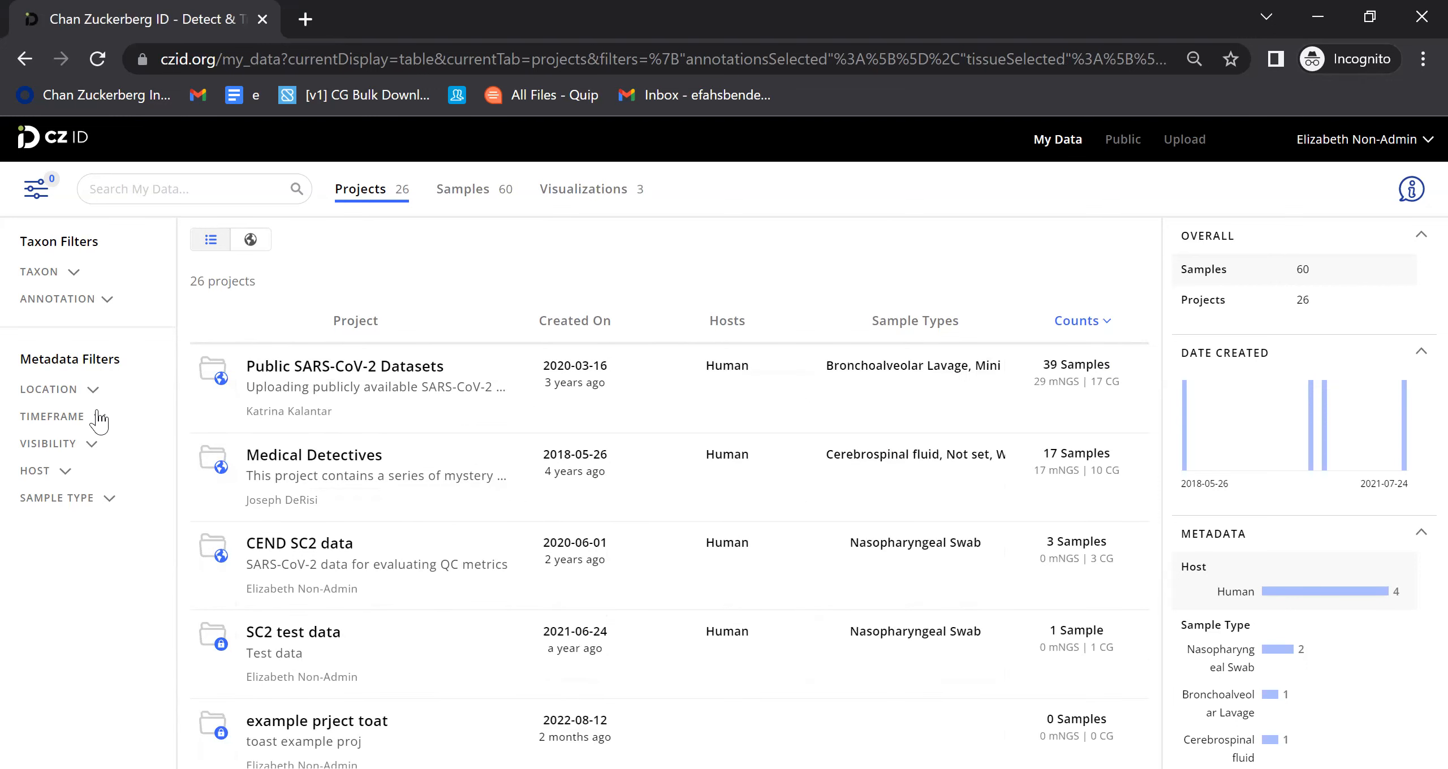
Step: Search for Dengue in the taxon filter and cancel the filter without applying a taxon
click(74, 274)
click(125, 374)
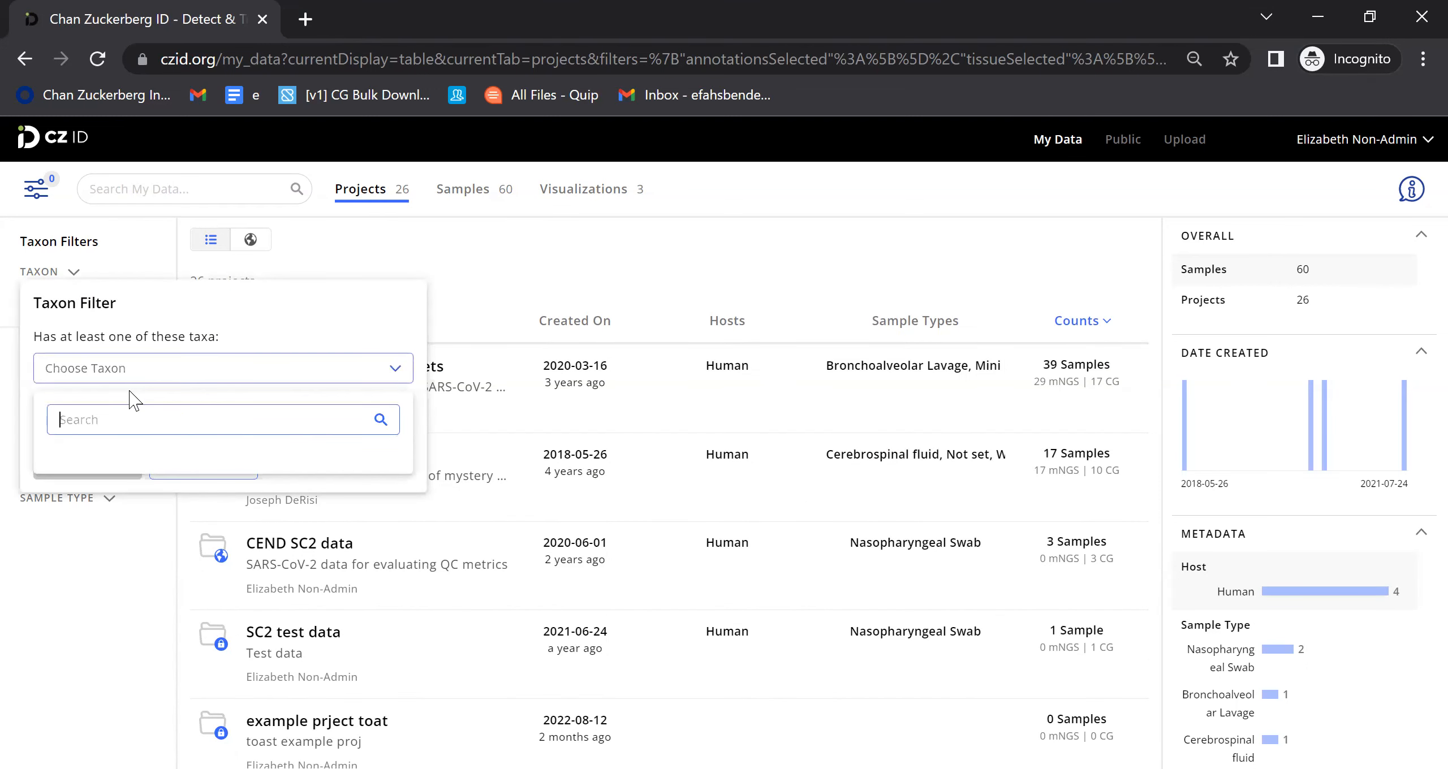
text(Dengue)
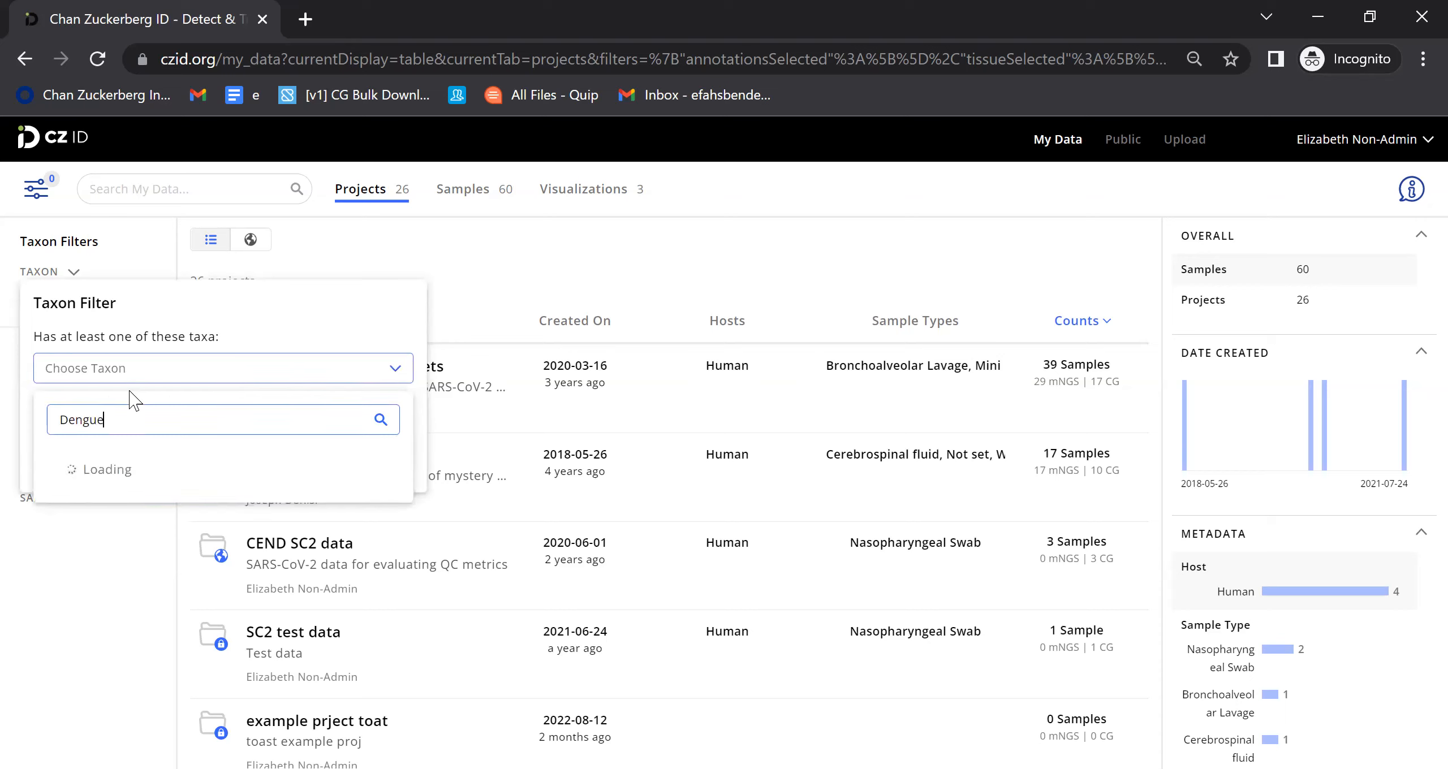
click(266, 332)
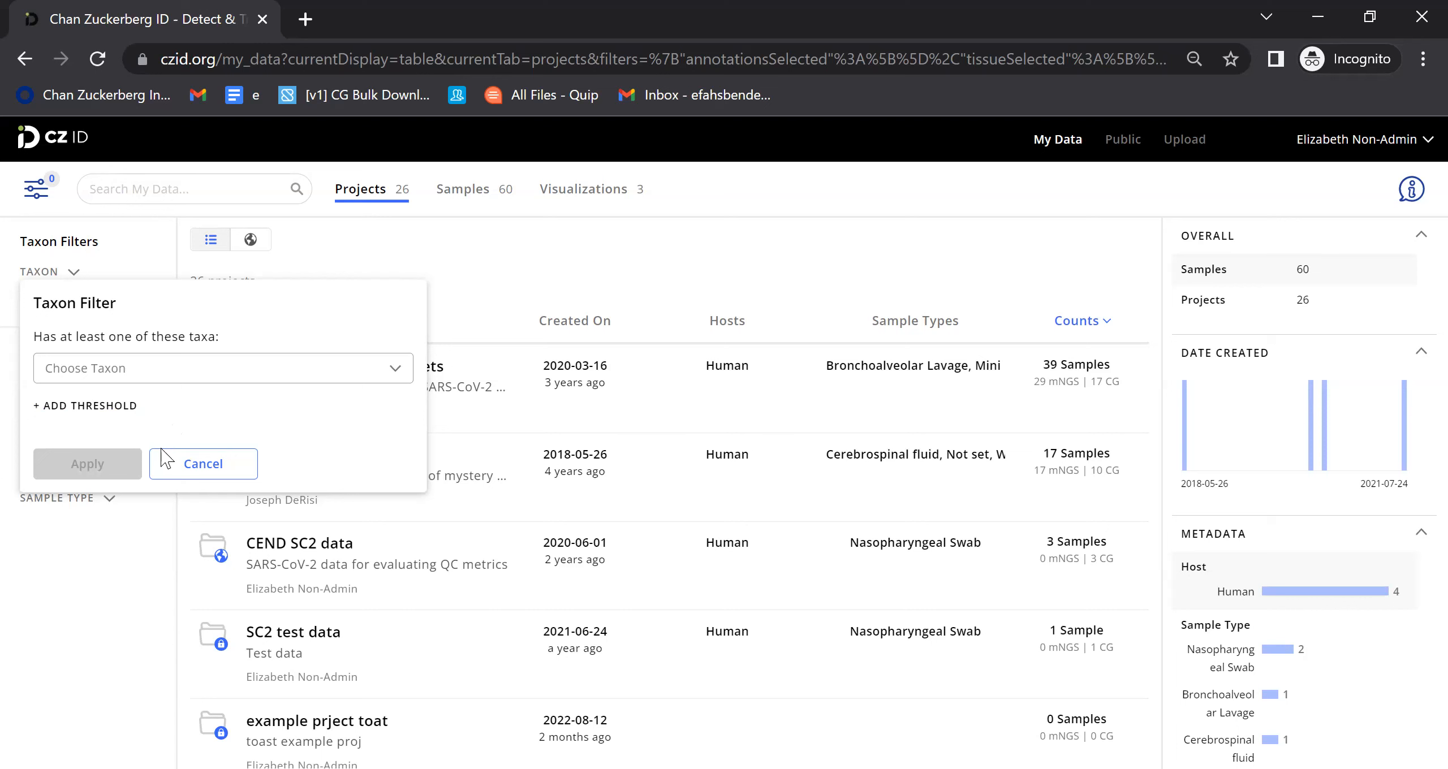
click(192, 464)
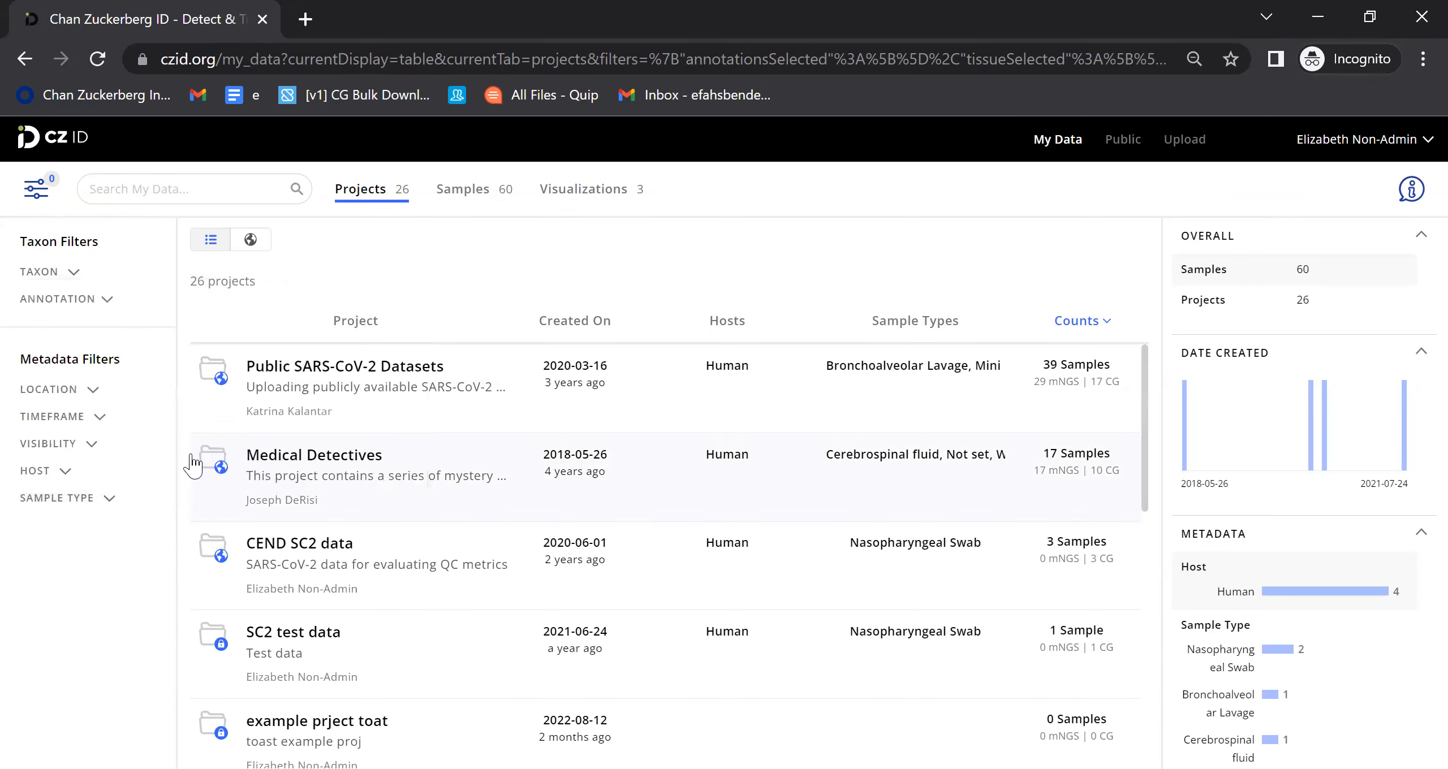
Step: Try filtering the projects by the Hit annotation and clear the annotation filter
click(101, 305)
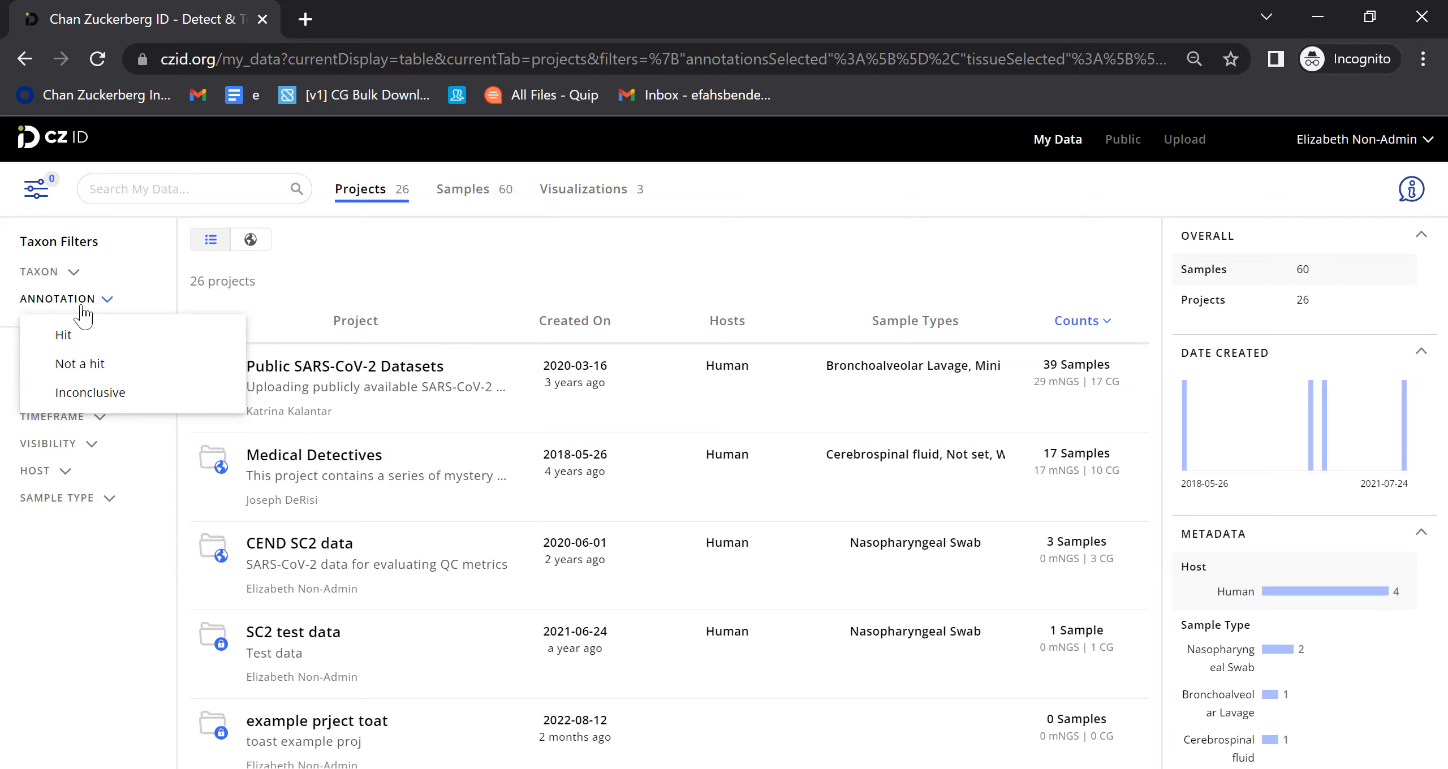
click(62, 338)
click(67, 647)
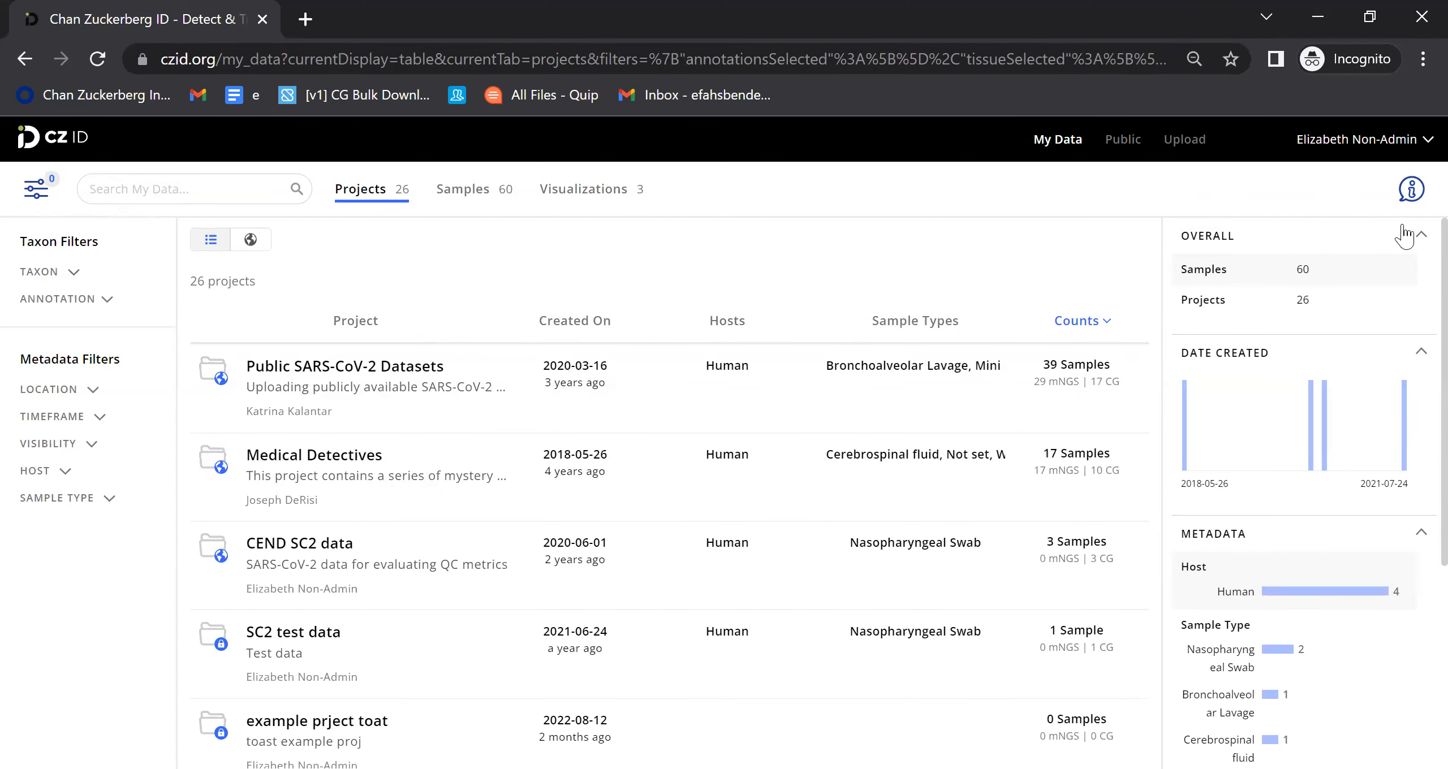
Step: Toggle the summary sidebar of the projects overview and leave it hidden
click(1412, 192)
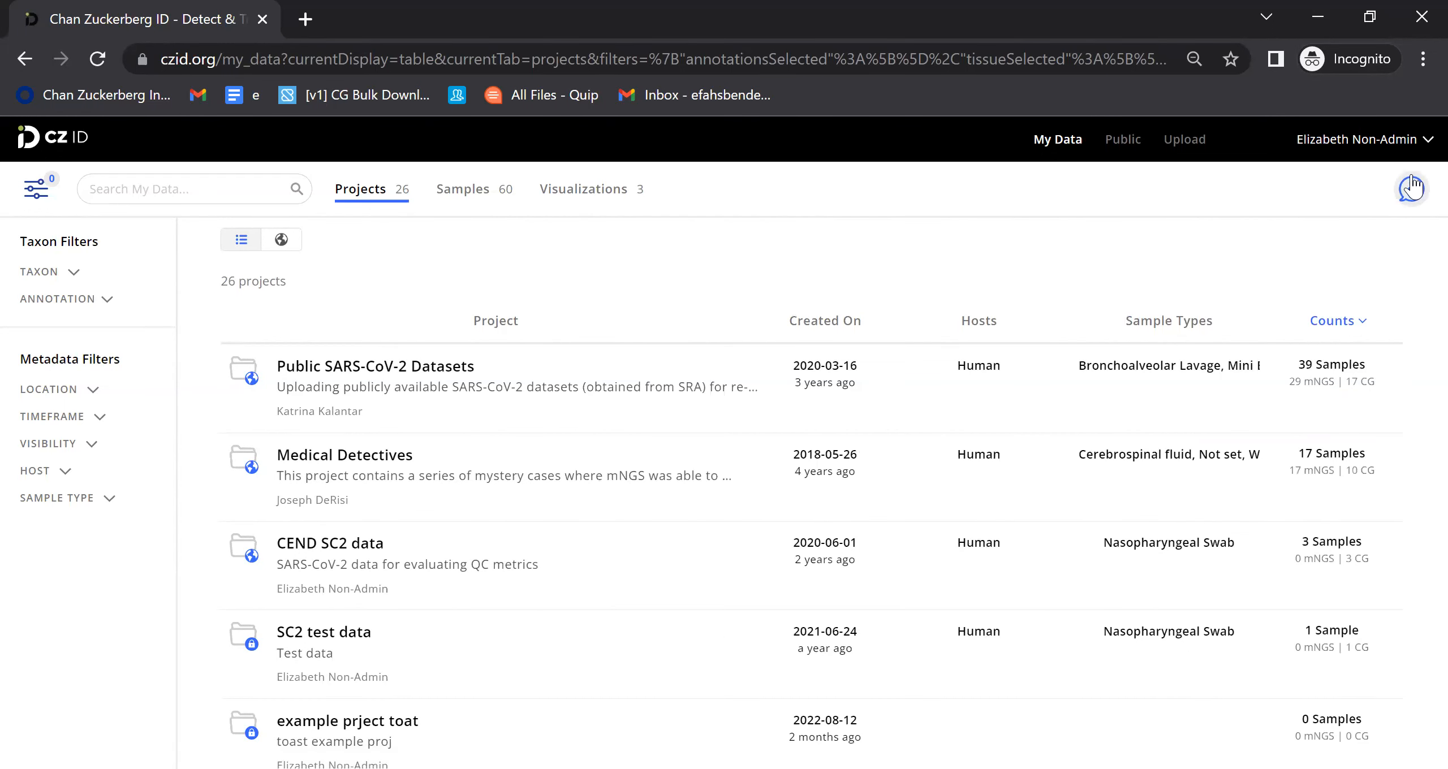
click(1411, 190)
click(1410, 190)
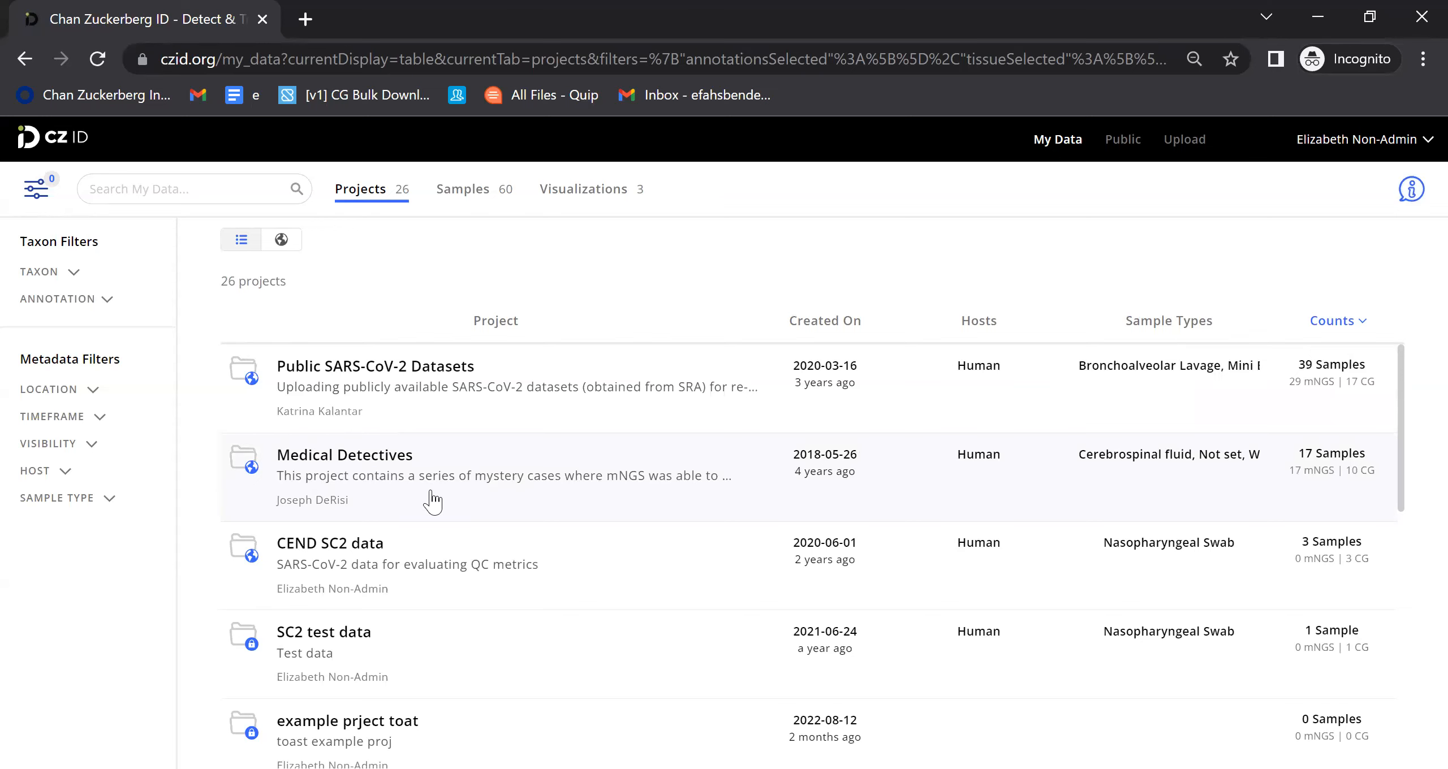
Step: Open the Medical Detectives project and look through its list of metagenomics samples
click(430, 496)
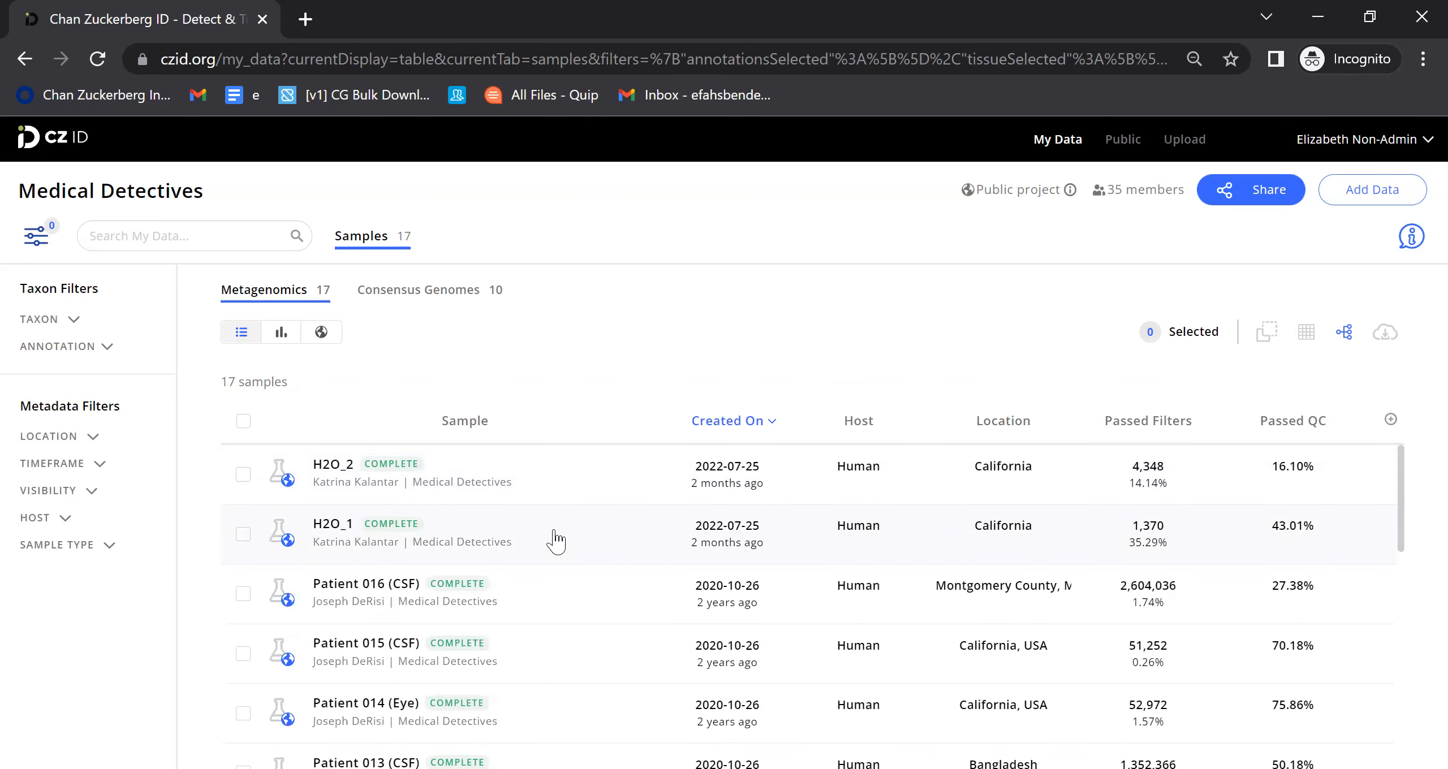
scroll(556, 541, down, 1)
scroll(555, 541, down, 10)
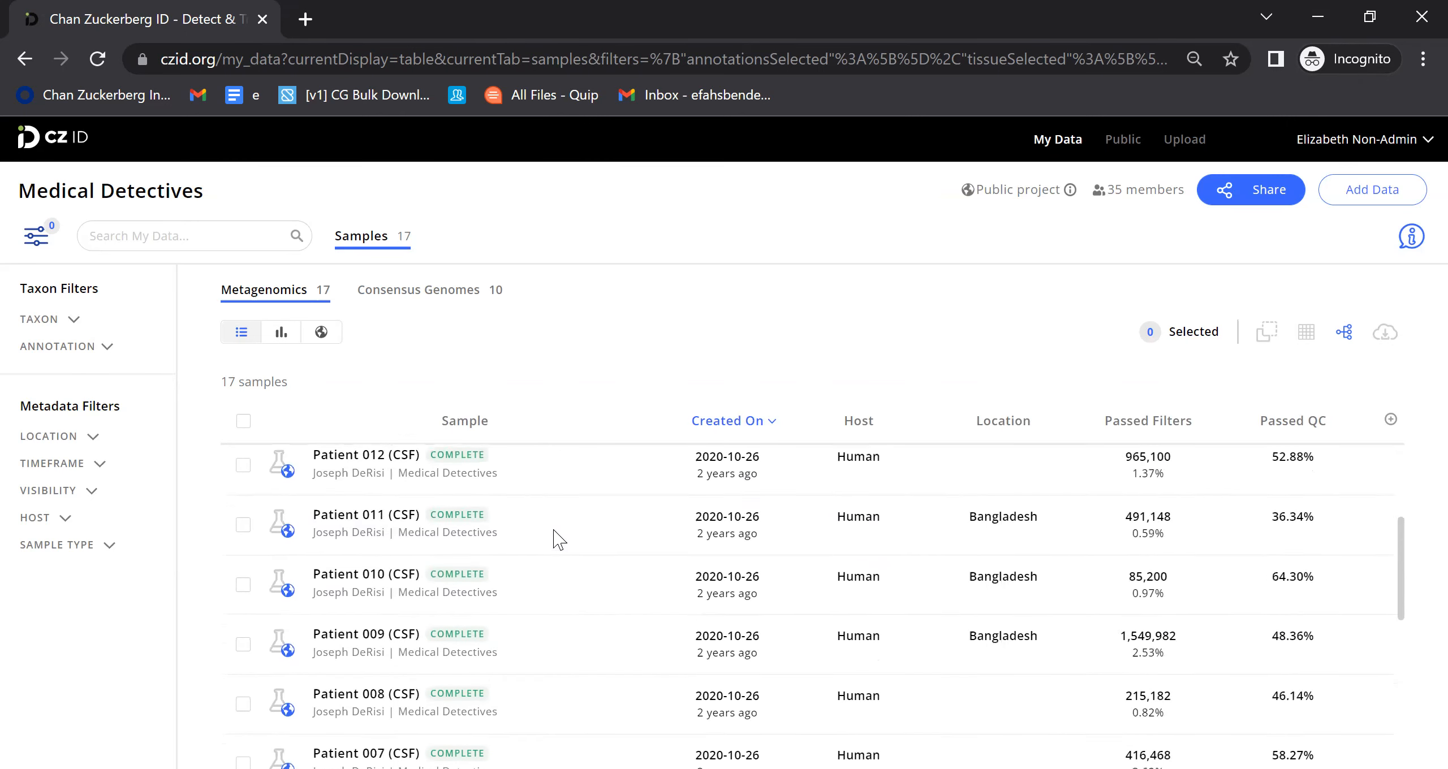
scroll(556, 541, up, 10)
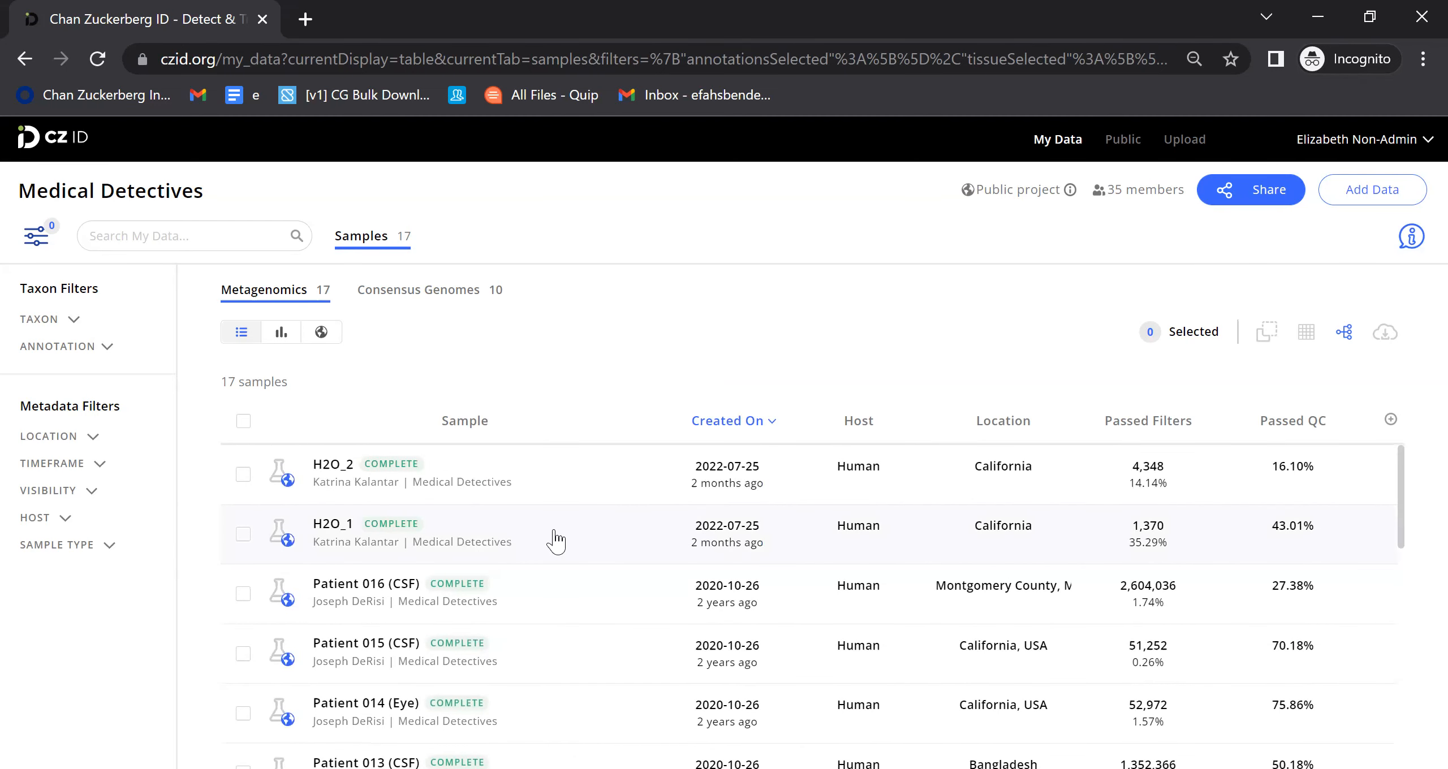
Step: Show the project's details sidebar, review its description, overall statistics, creation dates and metadata, and hide it again
click(1412, 236)
scroll(1238, 566, down, 3)
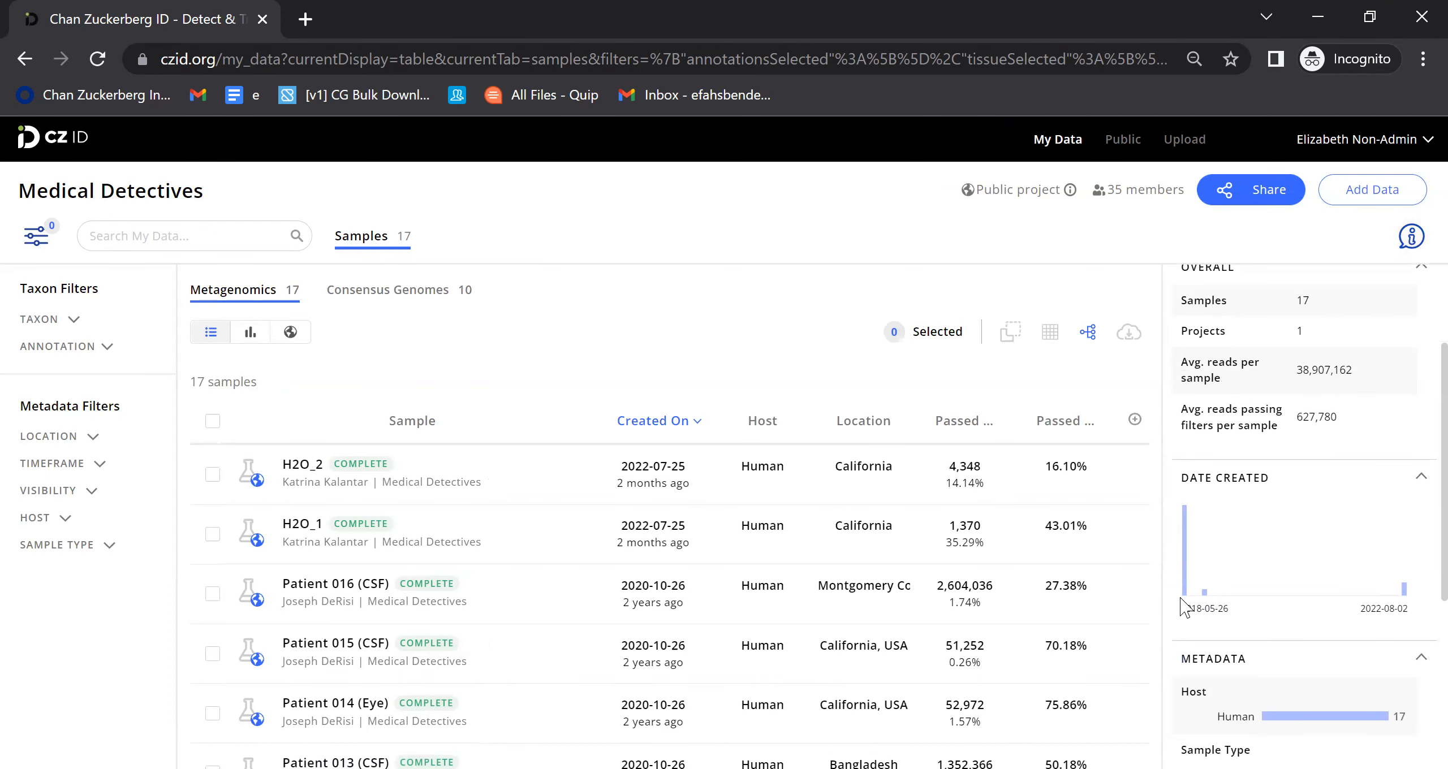
scroll(1274, 457, up, 2)
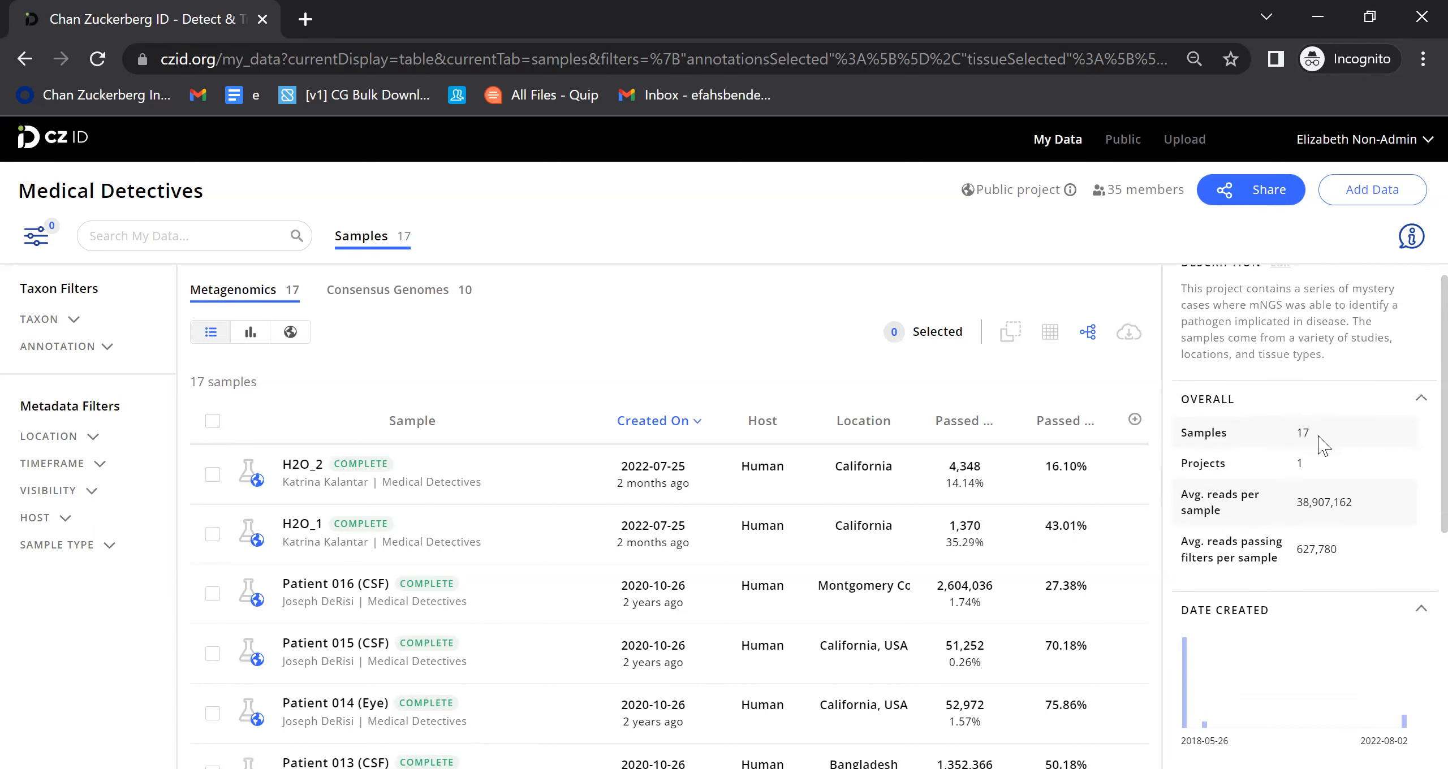
scroll(1323, 453, down, 2)
scroll(1273, 538, down, 6)
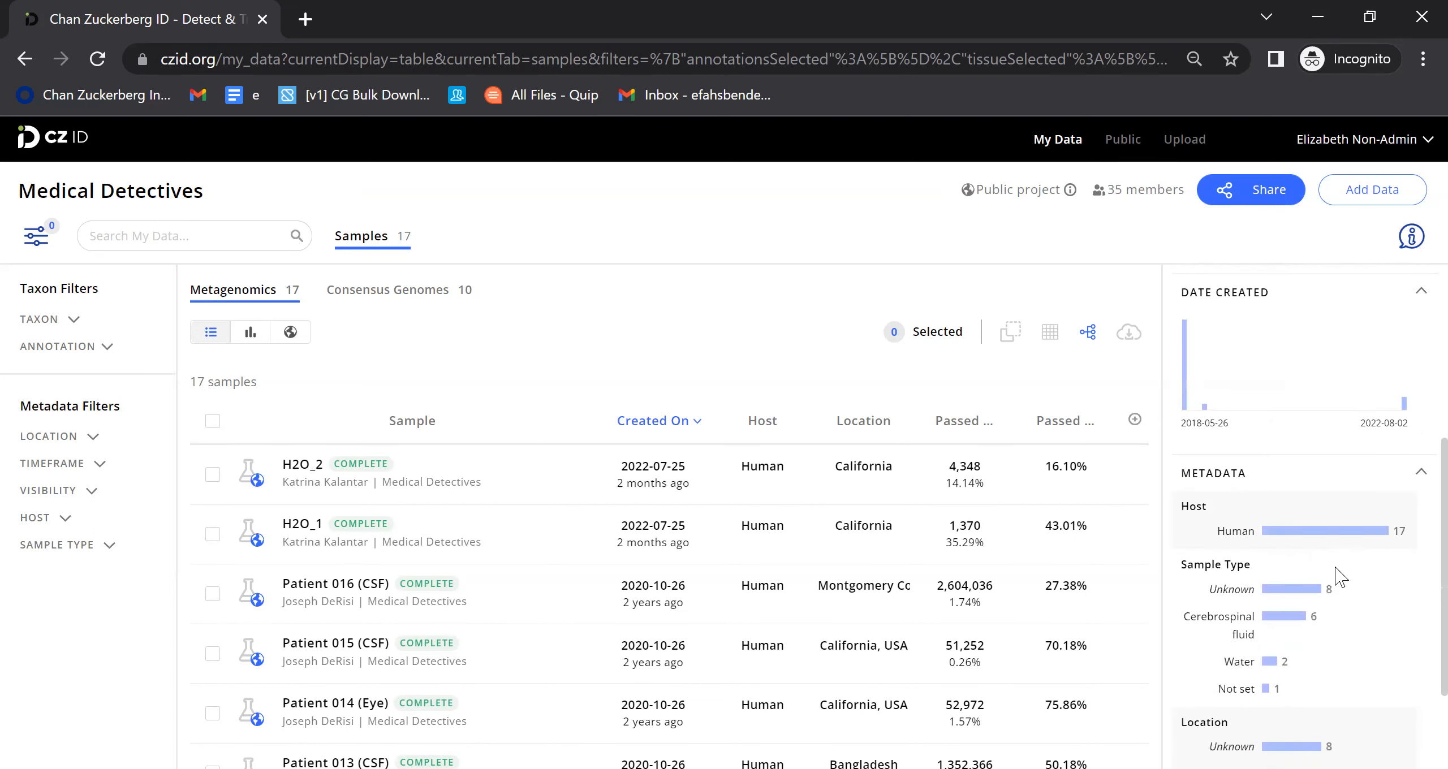
scroll(1324, 453, up, 7)
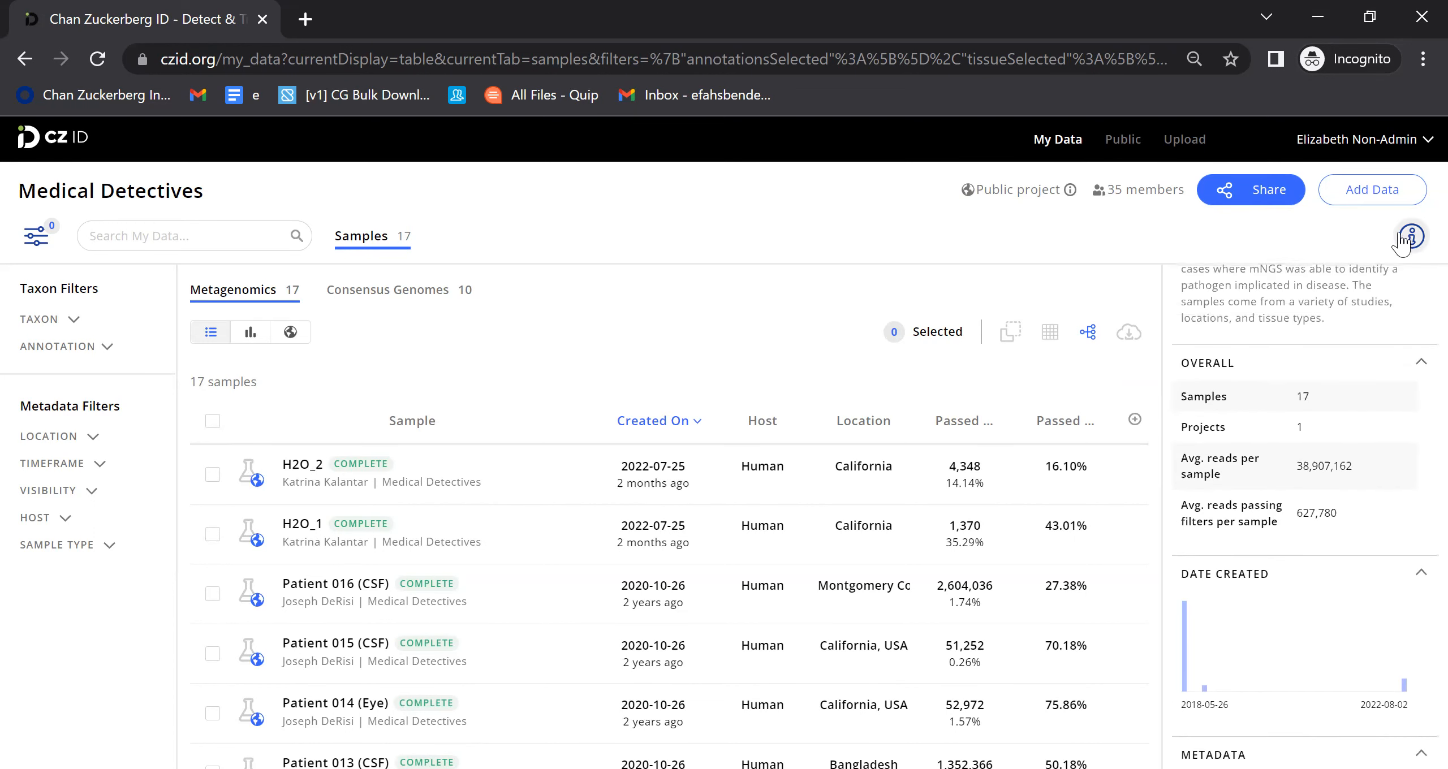
click(1400, 234)
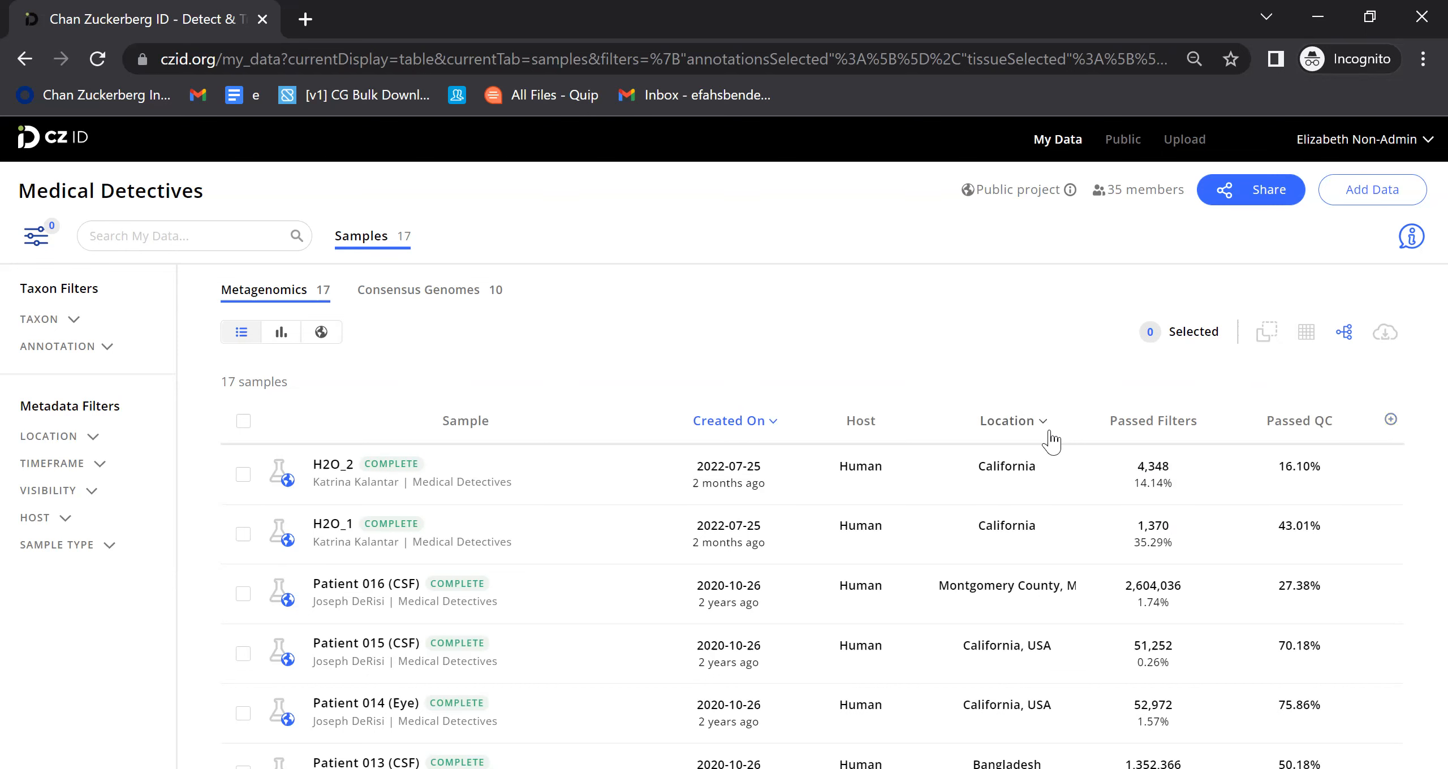
Step: Add the Total Reads, DCR and ERCC Reads columns to the metagenomics samples table
scroll(798, 539, down, 5)
scroll(801, 542, up, 4)
scroll(803, 543, up, 1)
click(1390, 419)
scroll(1284, 557, down, 1)
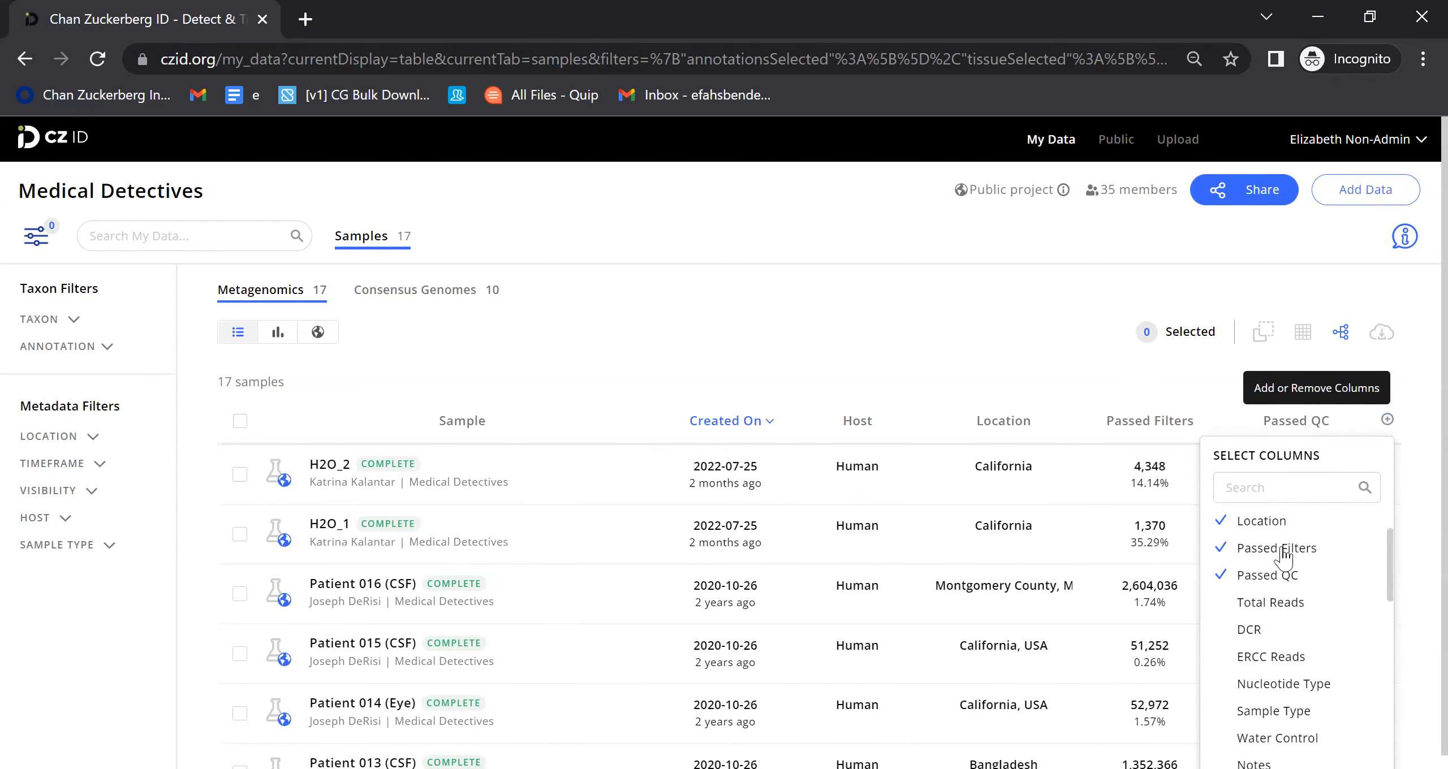
click(1273, 597)
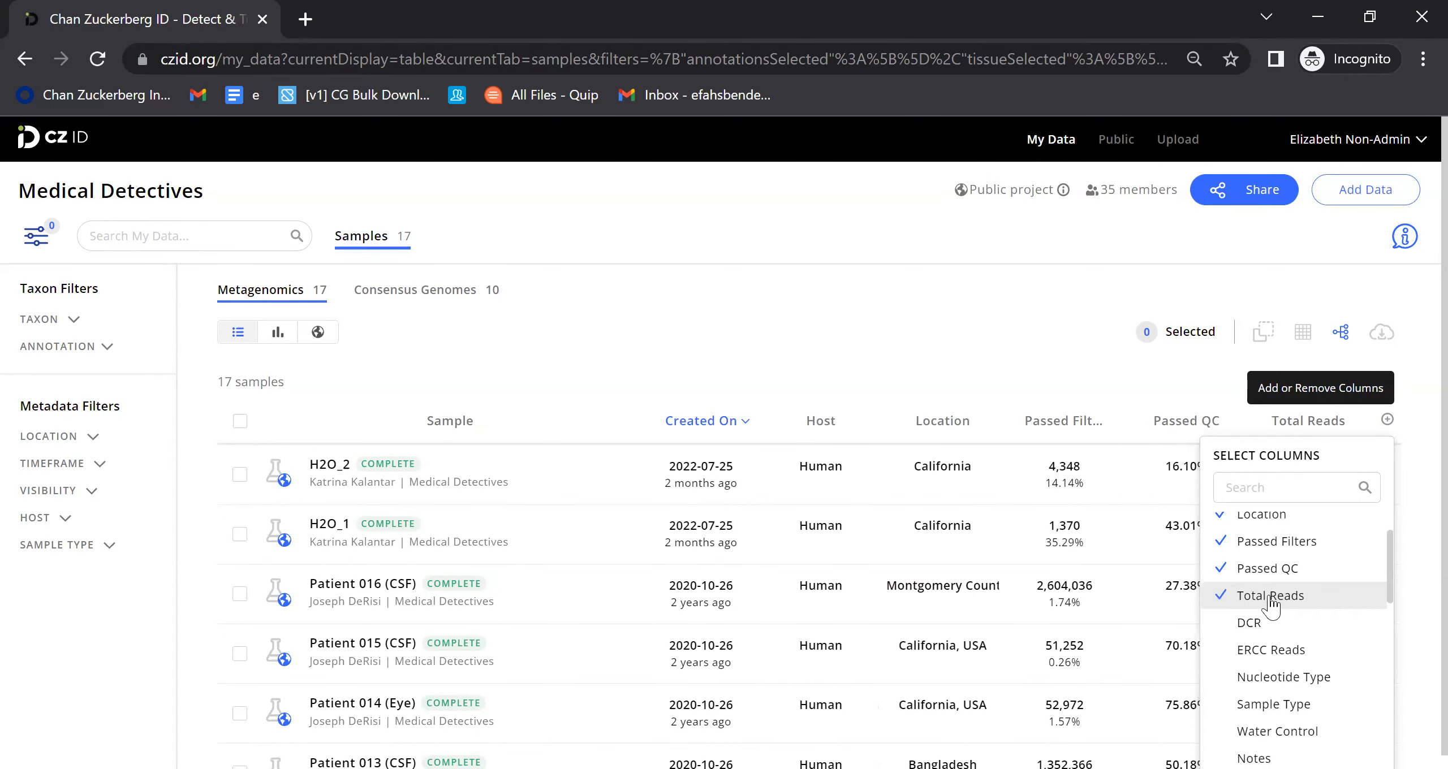
scroll(1301, 687, down, 2)
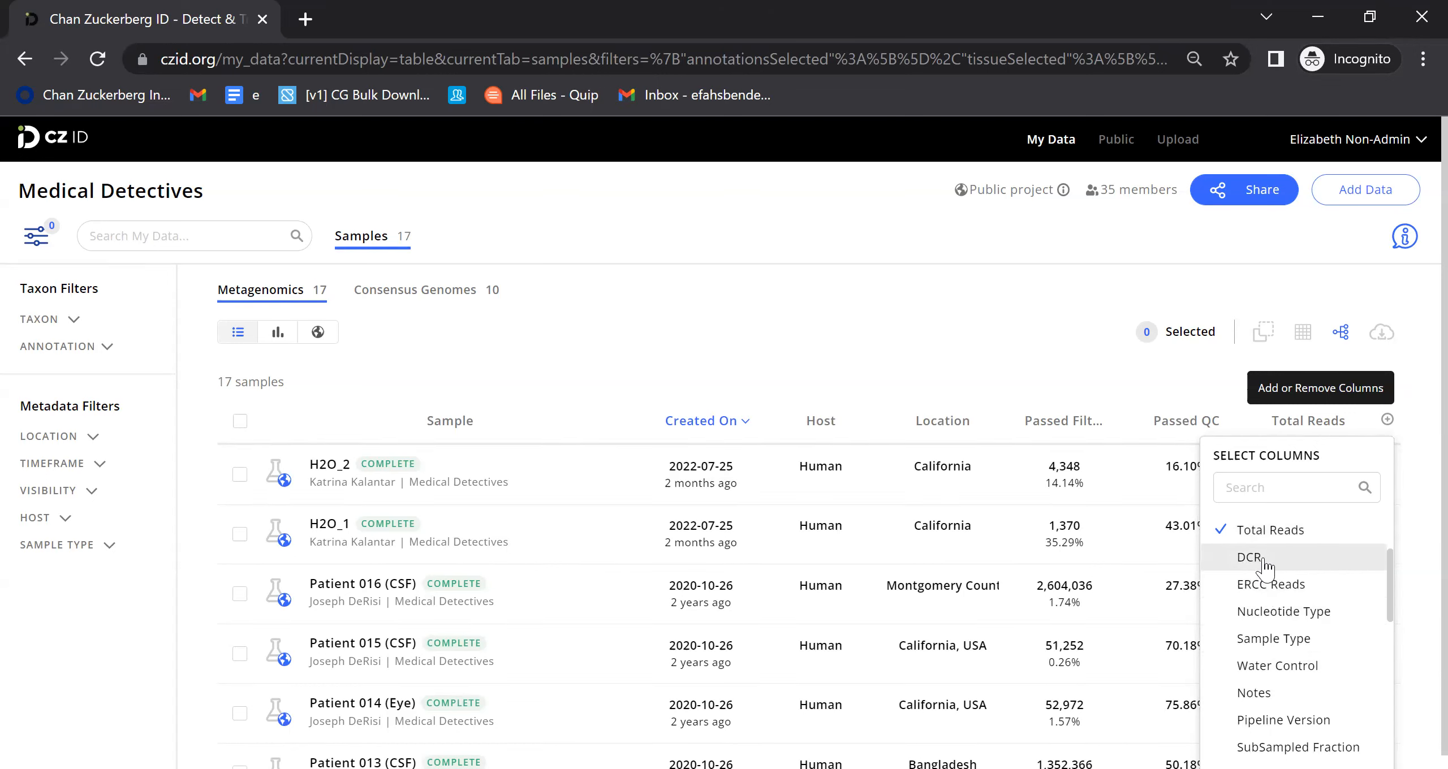
click(1261, 560)
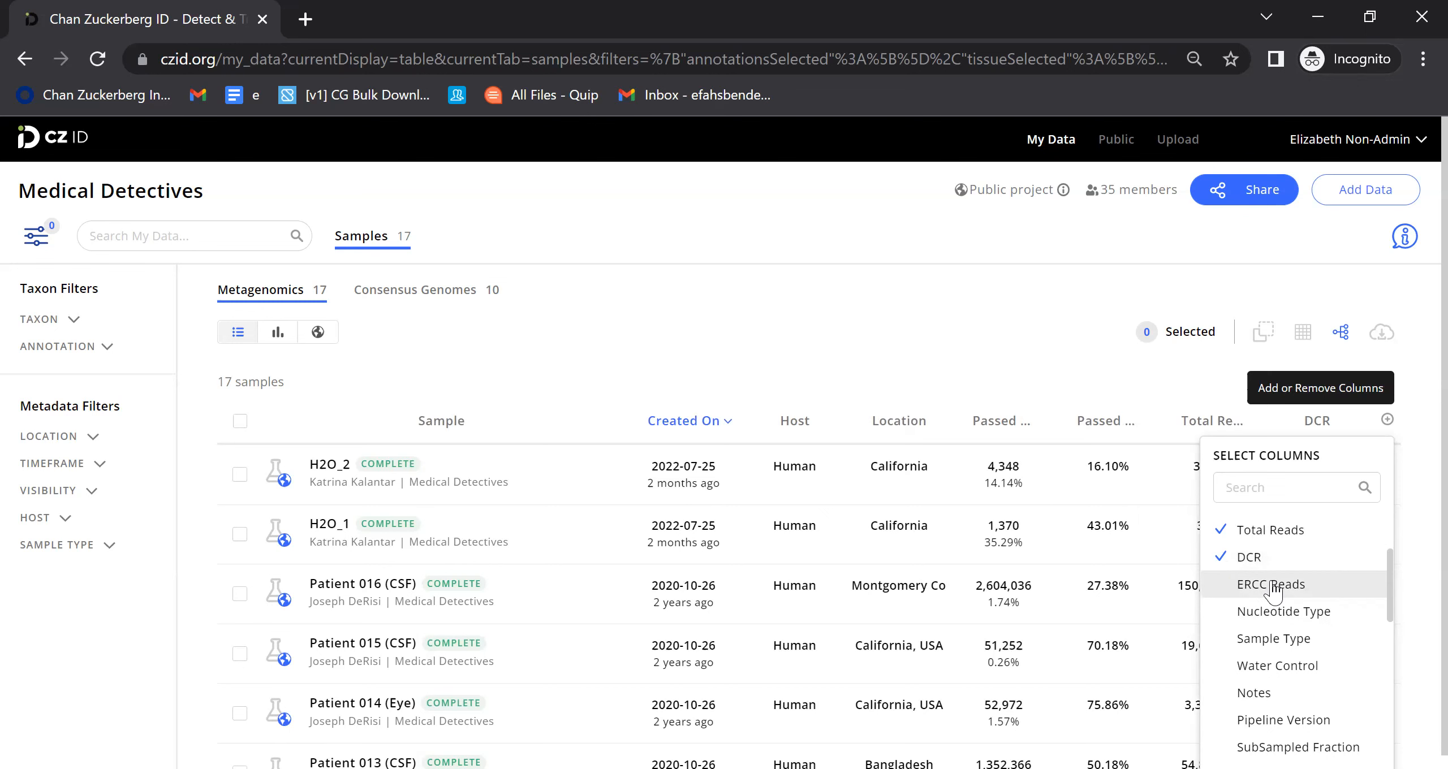
click(1273, 590)
Step: Remove the Host and Created On columns from the samples table and look through the remaining available columns
scroll(1274, 590, up, 3)
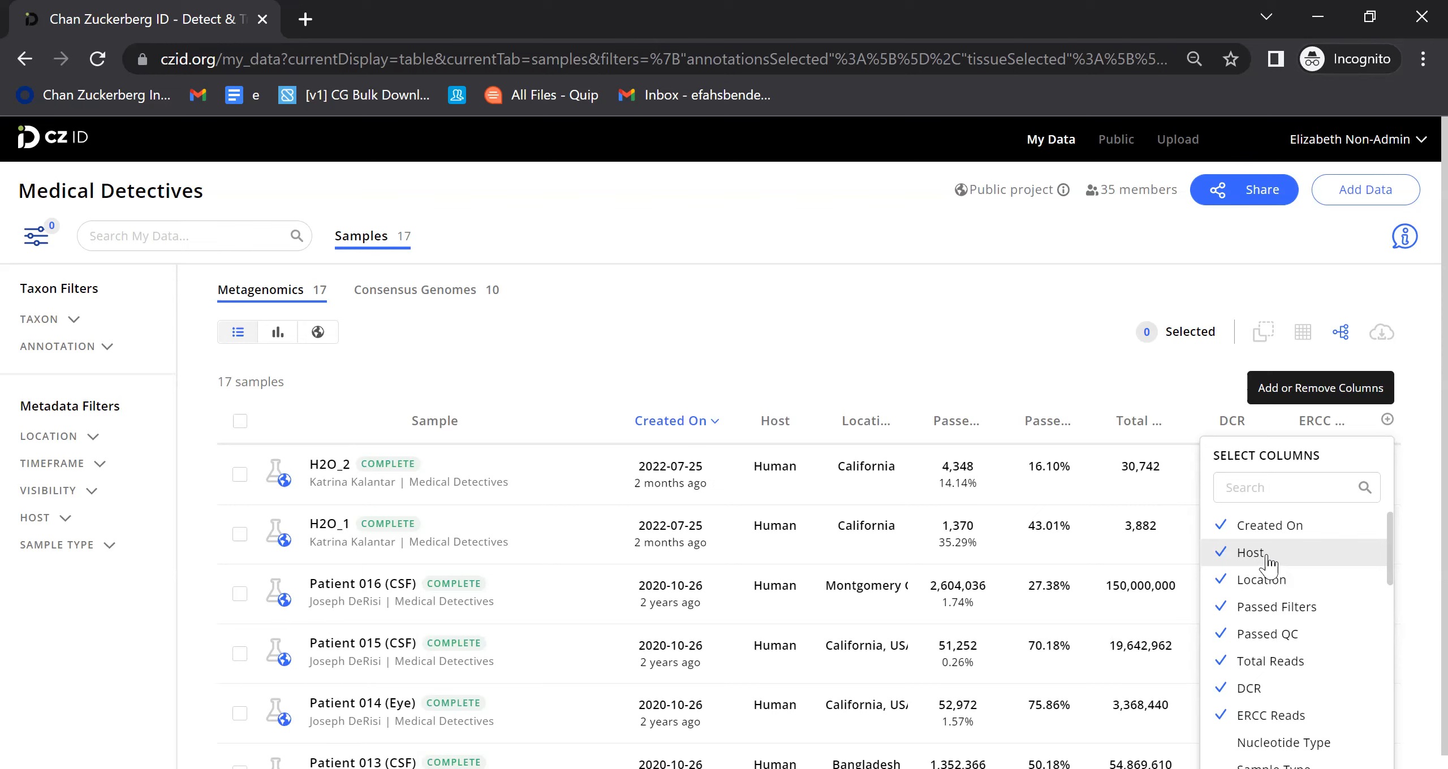
click(1266, 559)
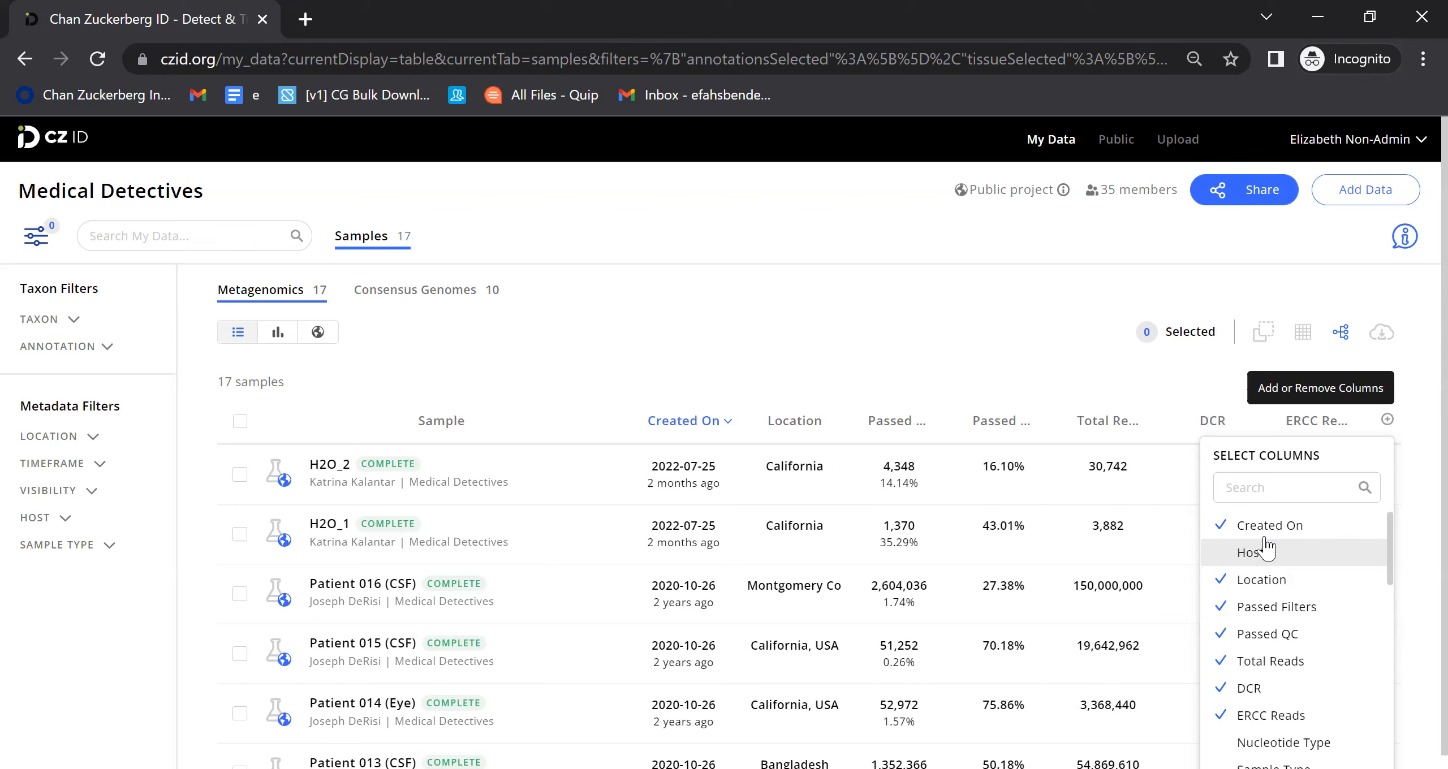
click(1262, 534)
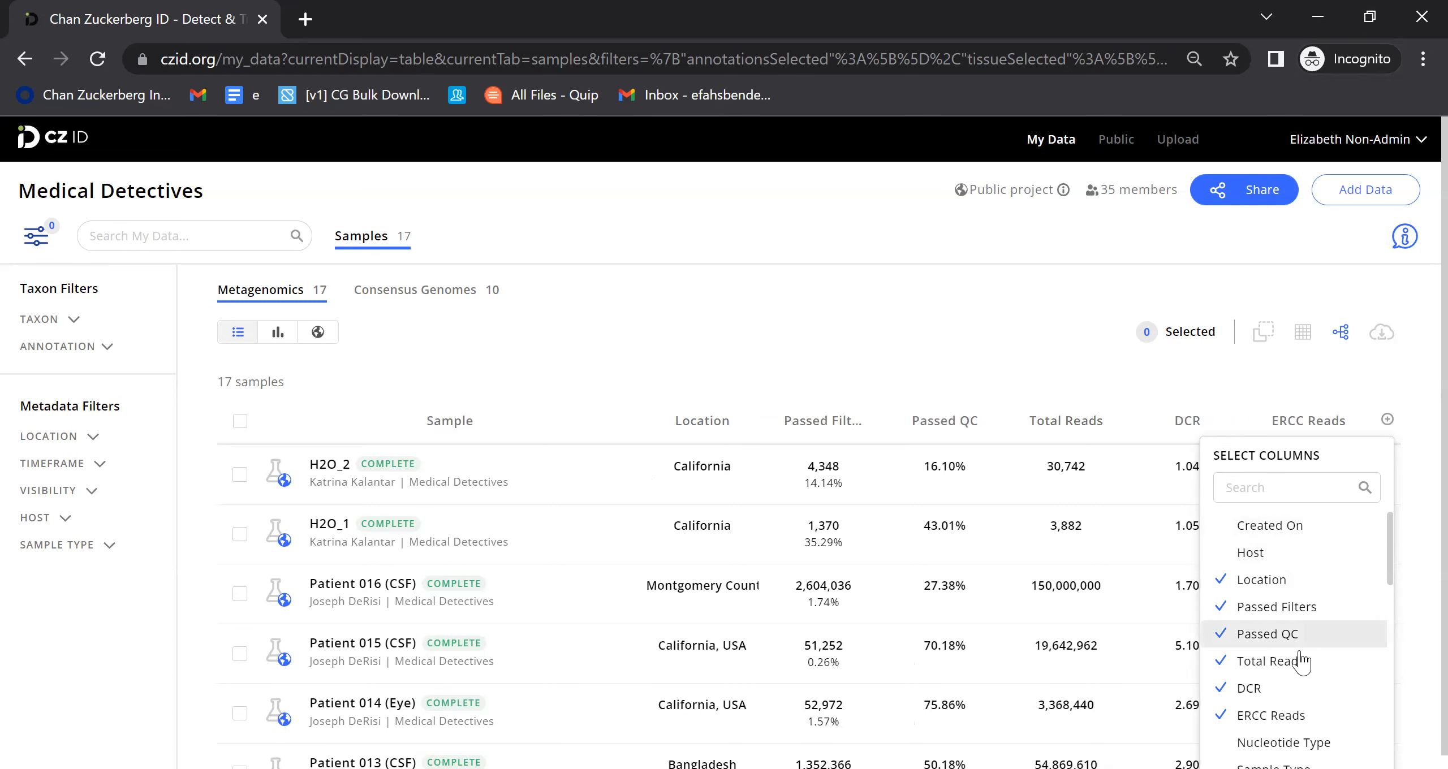
scroll(1301, 659, down, 5)
scroll(1301, 658, down, 5)
scroll(1302, 737, down, 1)
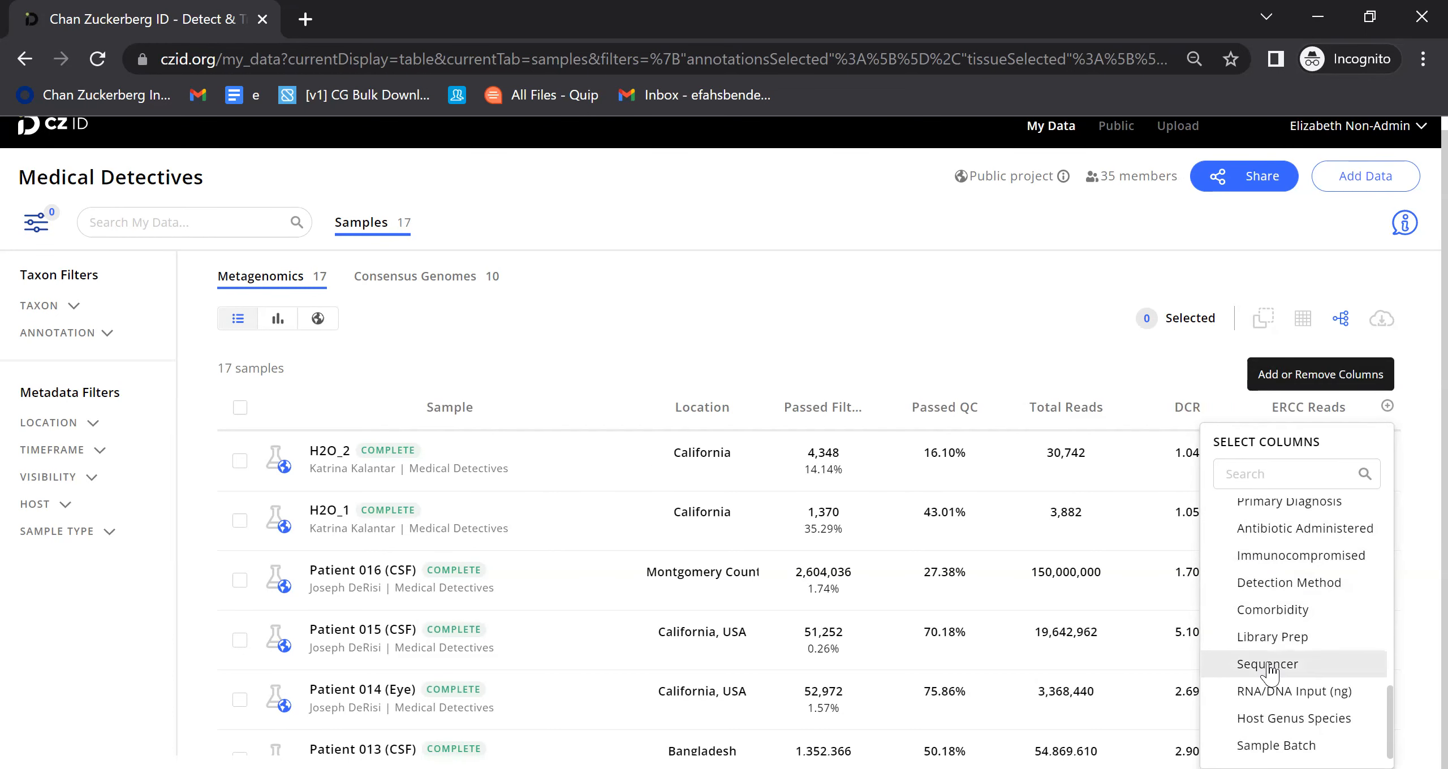
scroll(1278, 664, up, 1)
click(922, 346)
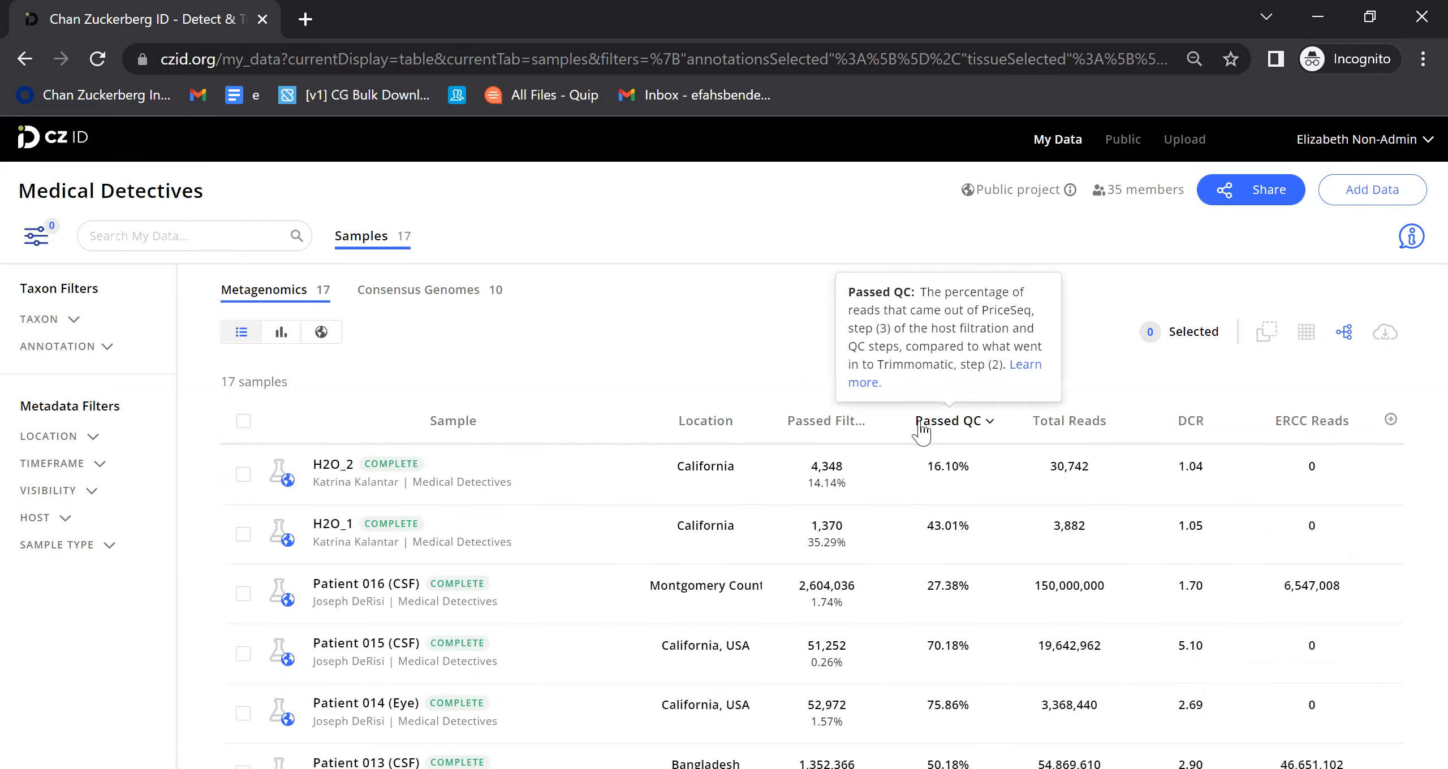
Step: Sort the samples by Passed QC from highest to lowest and check the list of selectable columns once more
click(993, 431)
click(993, 431)
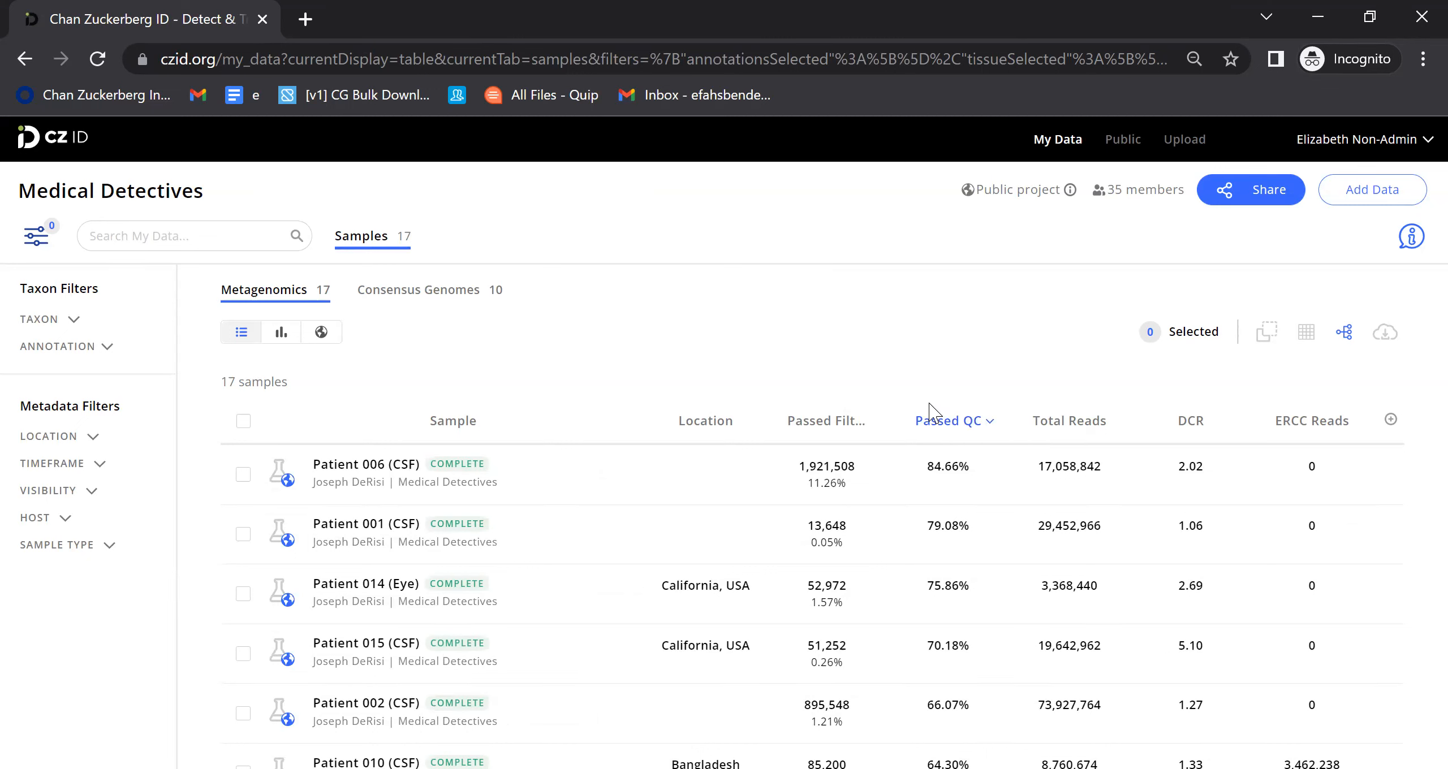
click(1390, 419)
scroll(1299, 617, down, 3)
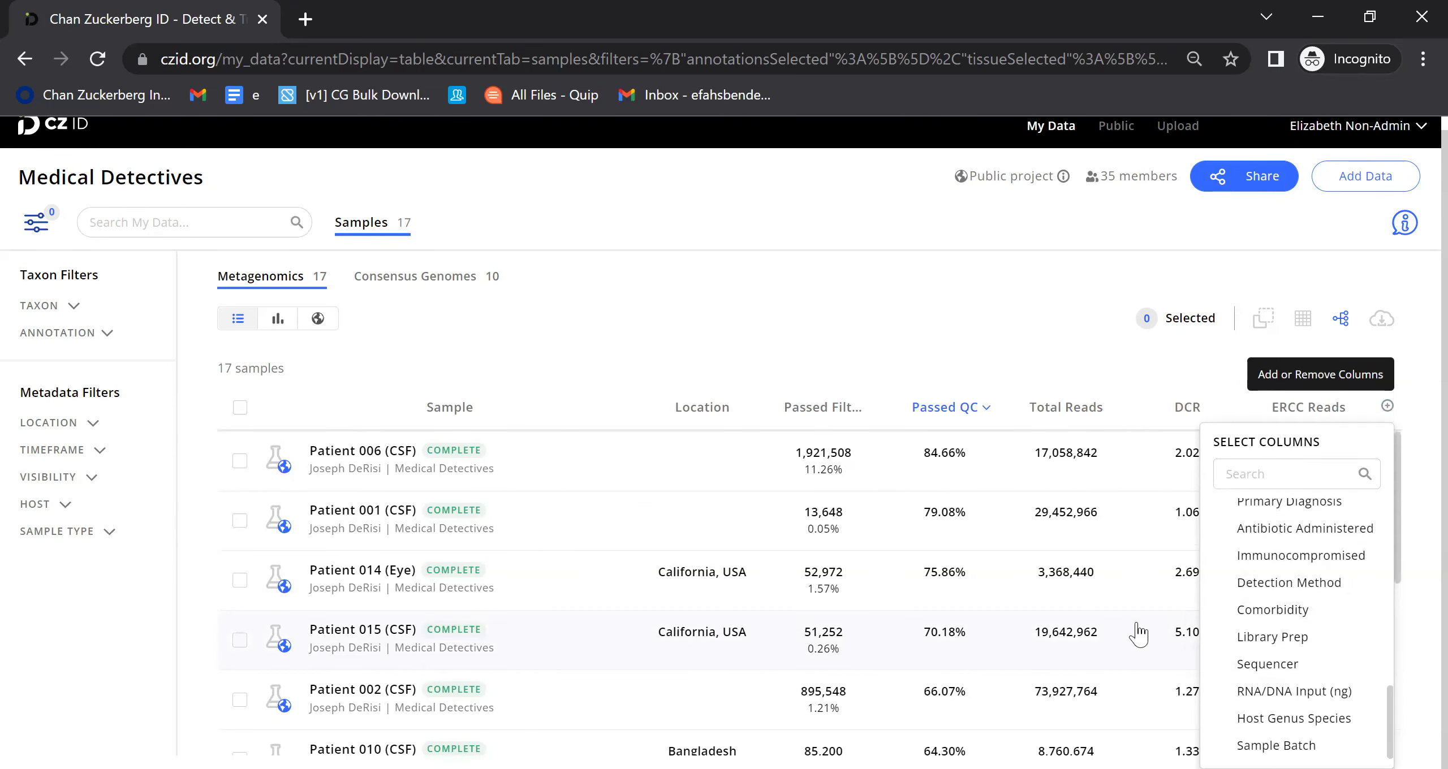
click(775, 290)
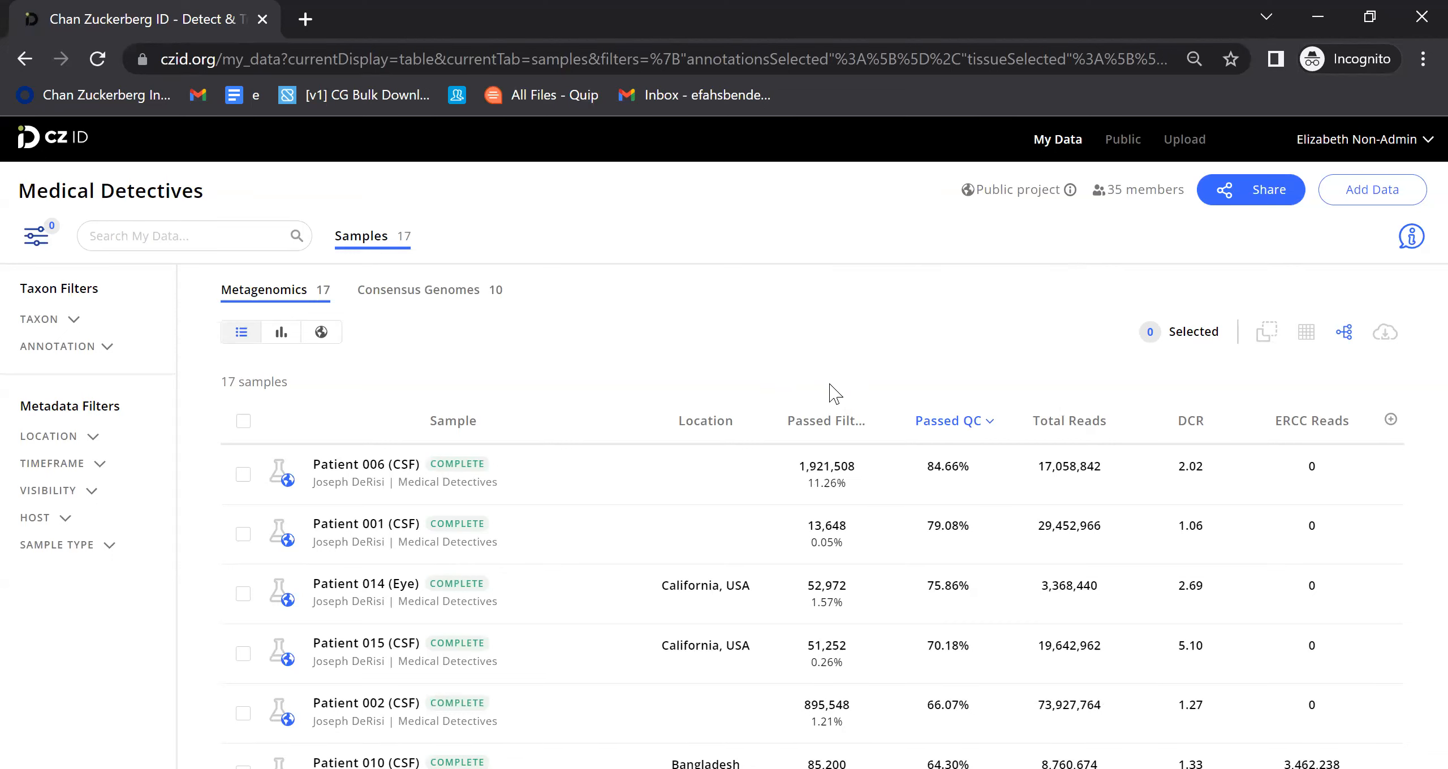
Step: Switch the metagenomics samples to the QC chart view and examine the Total Reads and Passed QC histograms
click(281, 334)
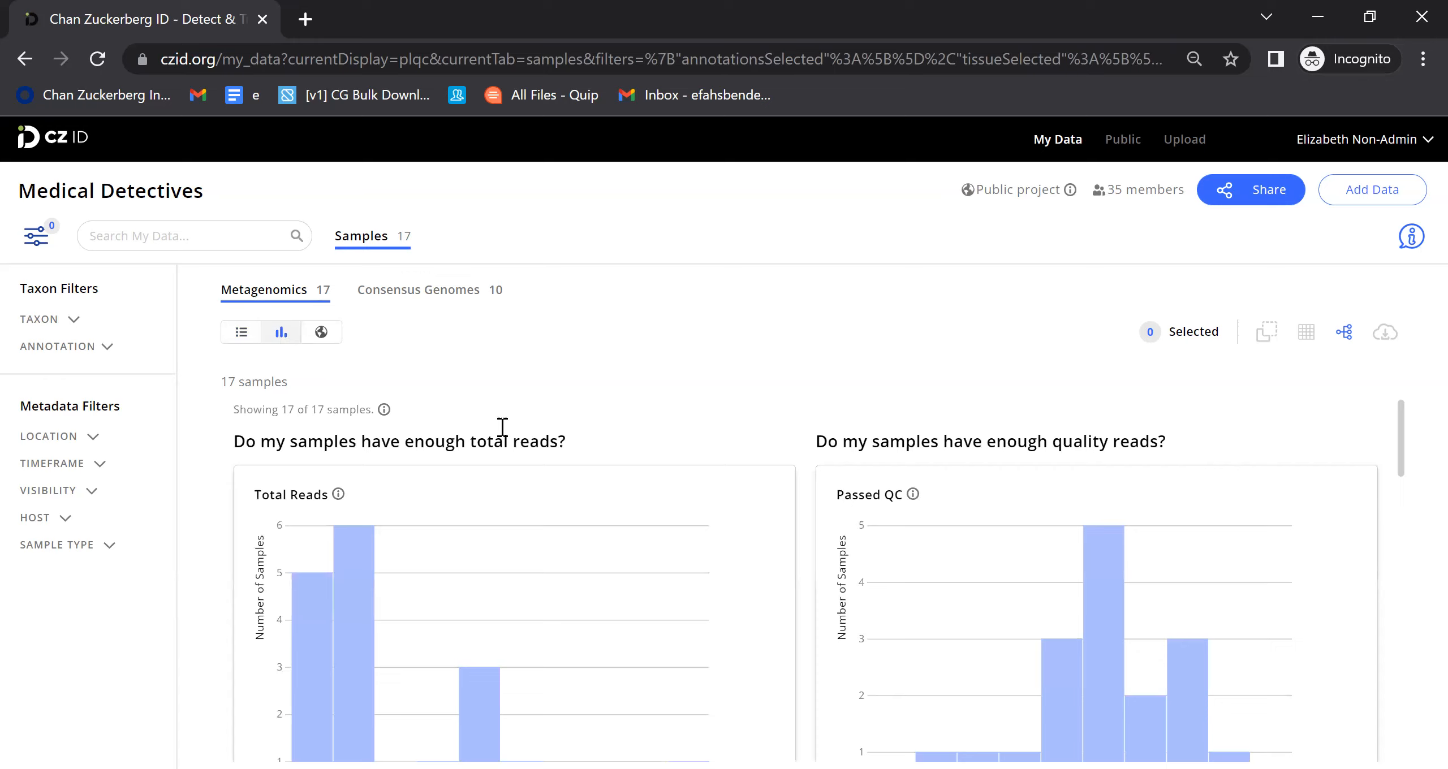
scroll(532, 446, down, 5)
scroll(532, 447, up, 5)
mouse_move(908, 499)
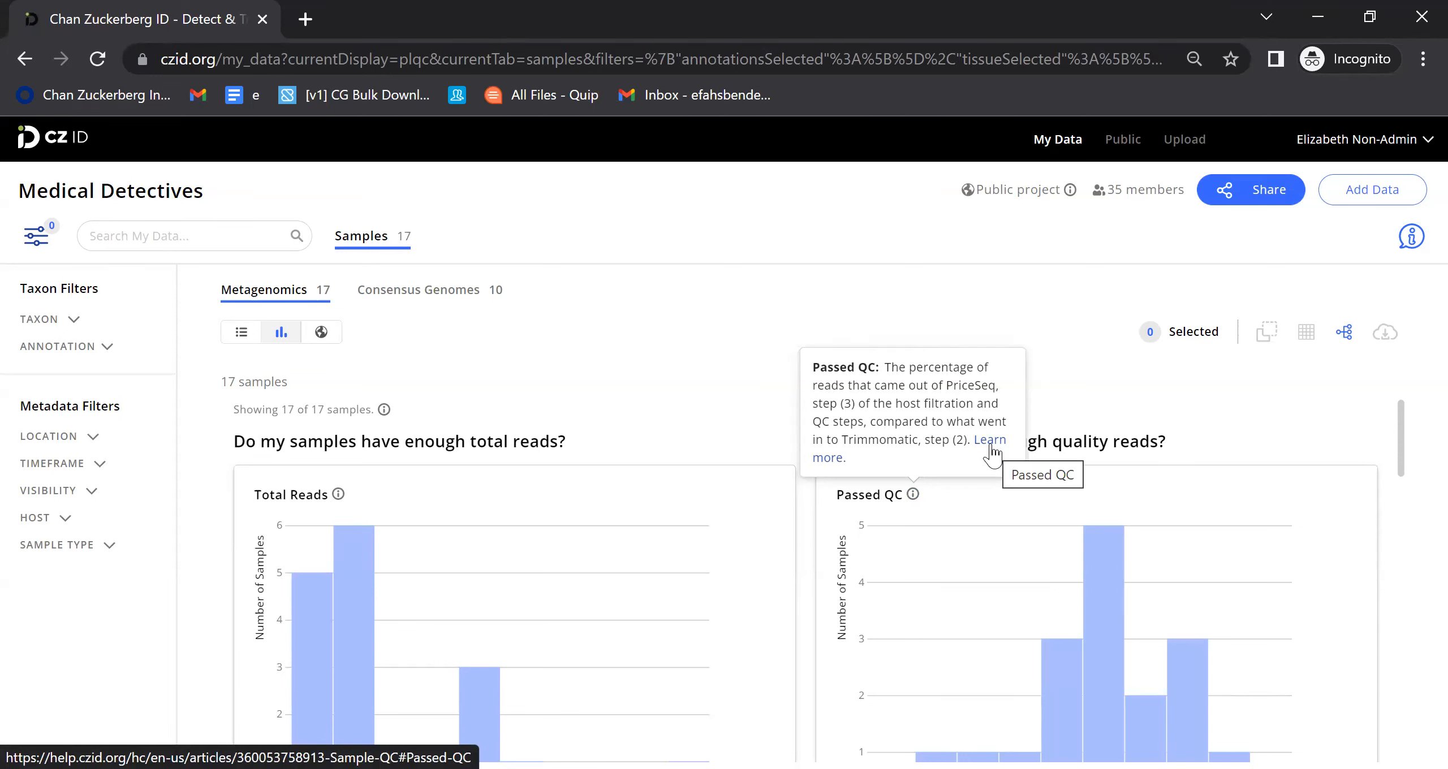
scroll(568, 499, down, 2)
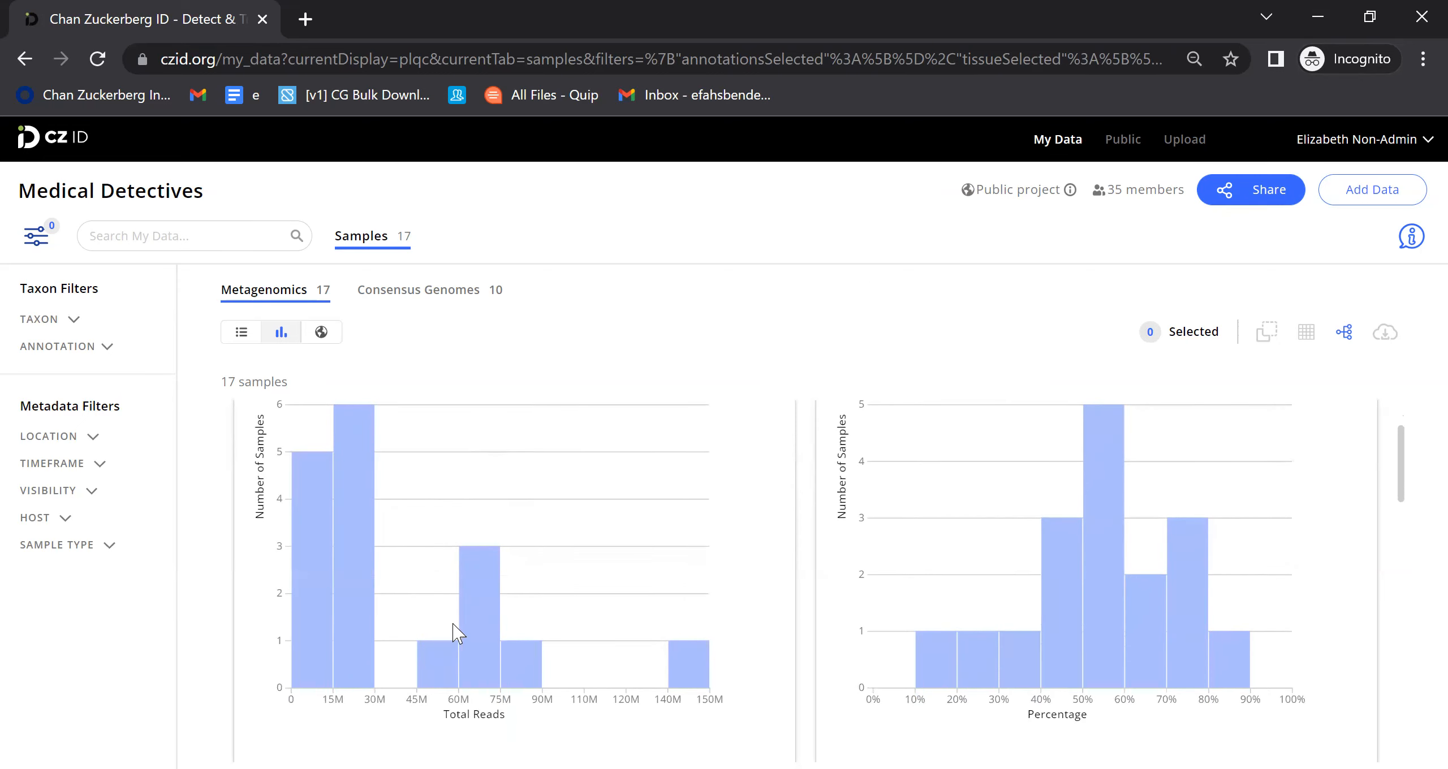
mouse_move(365, 673)
mouse_move(689, 653)
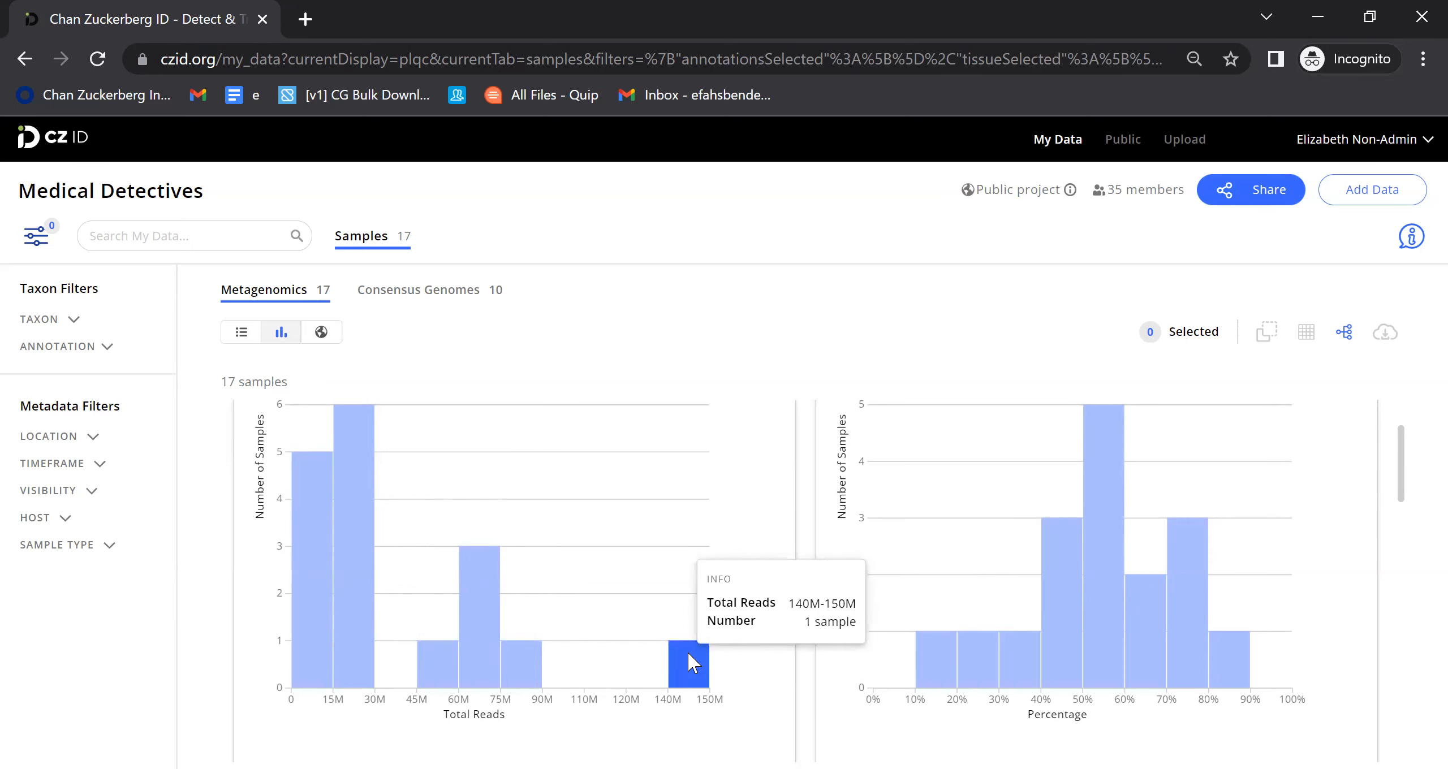
Step: List the samples in the 140M-150M Total Reads bar, add the Total Reads and Passed Filters columns, and close the side panel
click(685, 662)
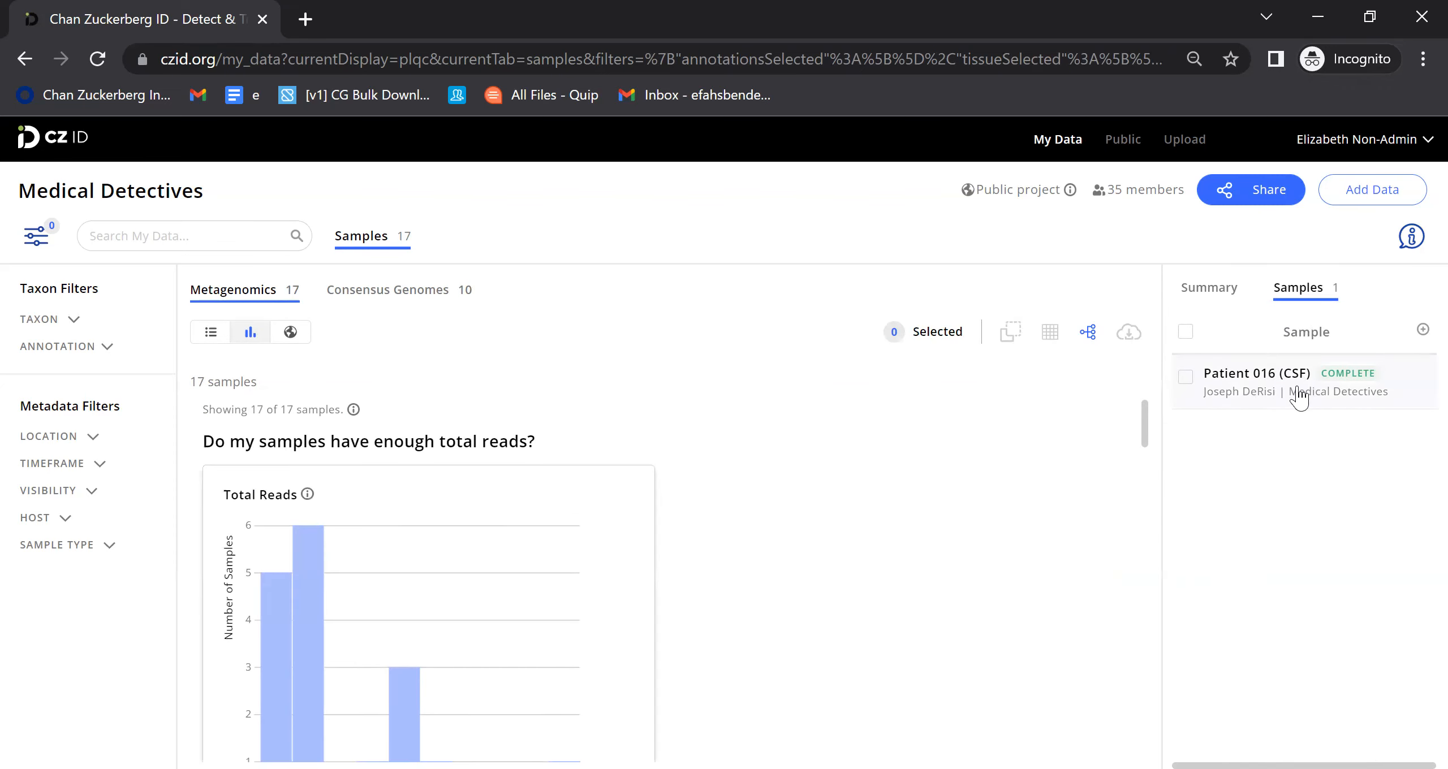
click(1423, 330)
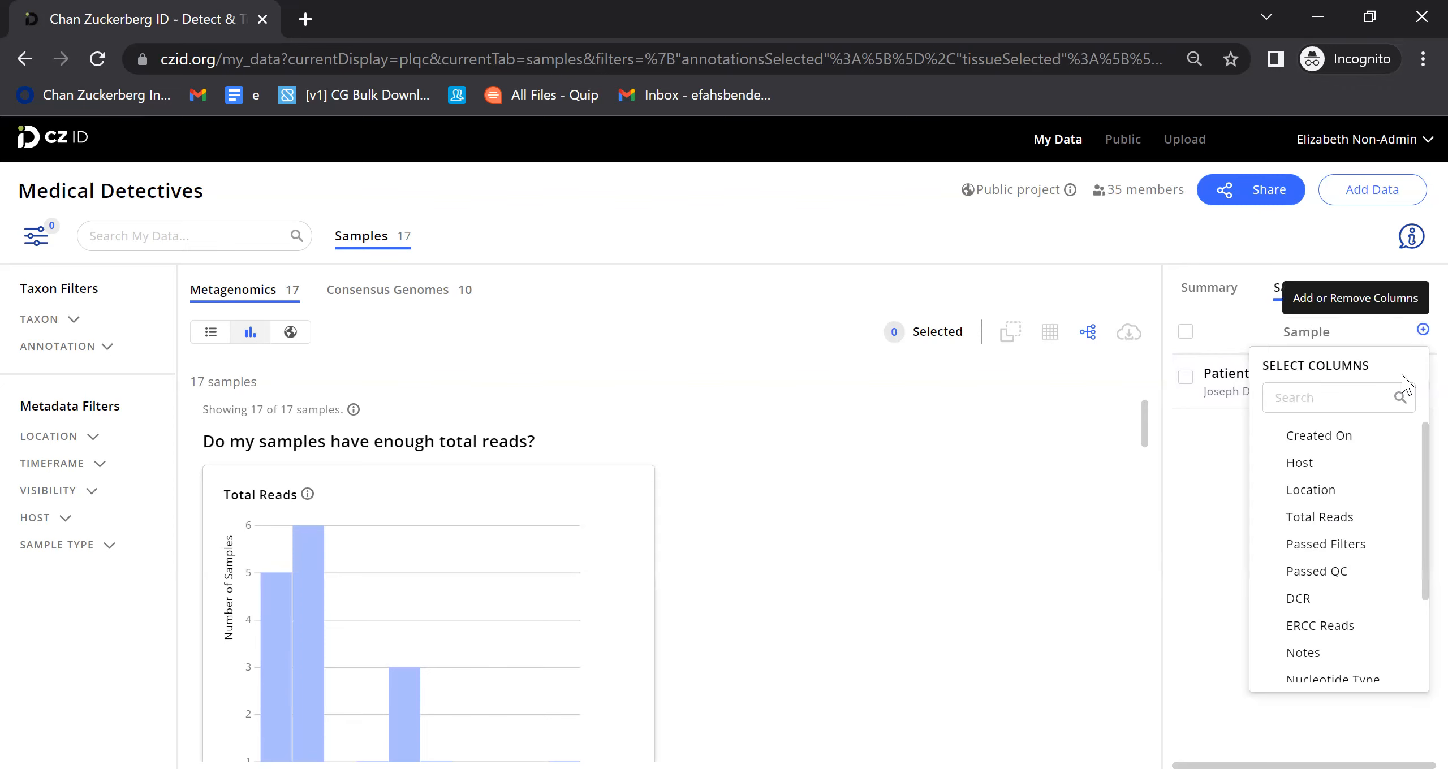
click(1345, 517)
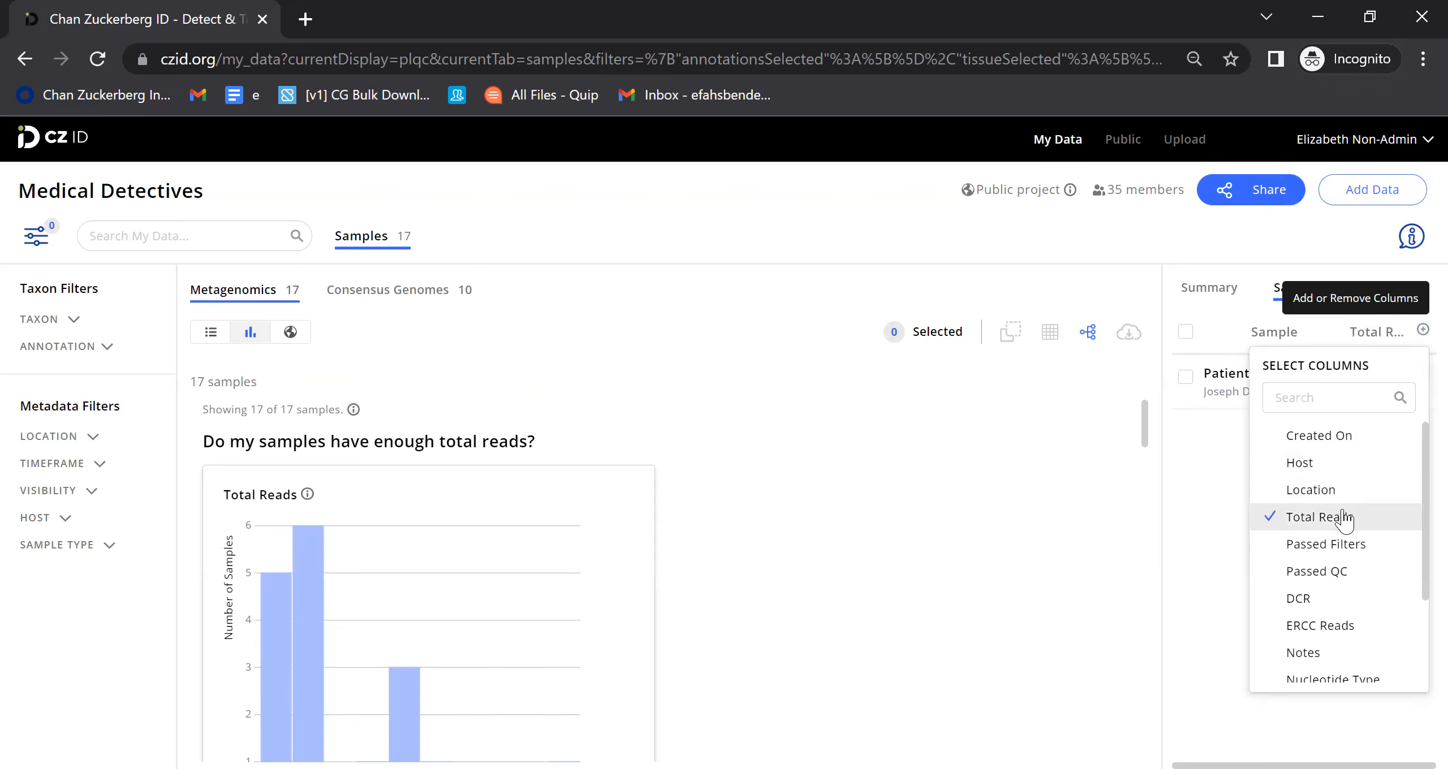
scroll(1340, 557, down, 1)
click(1336, 522)
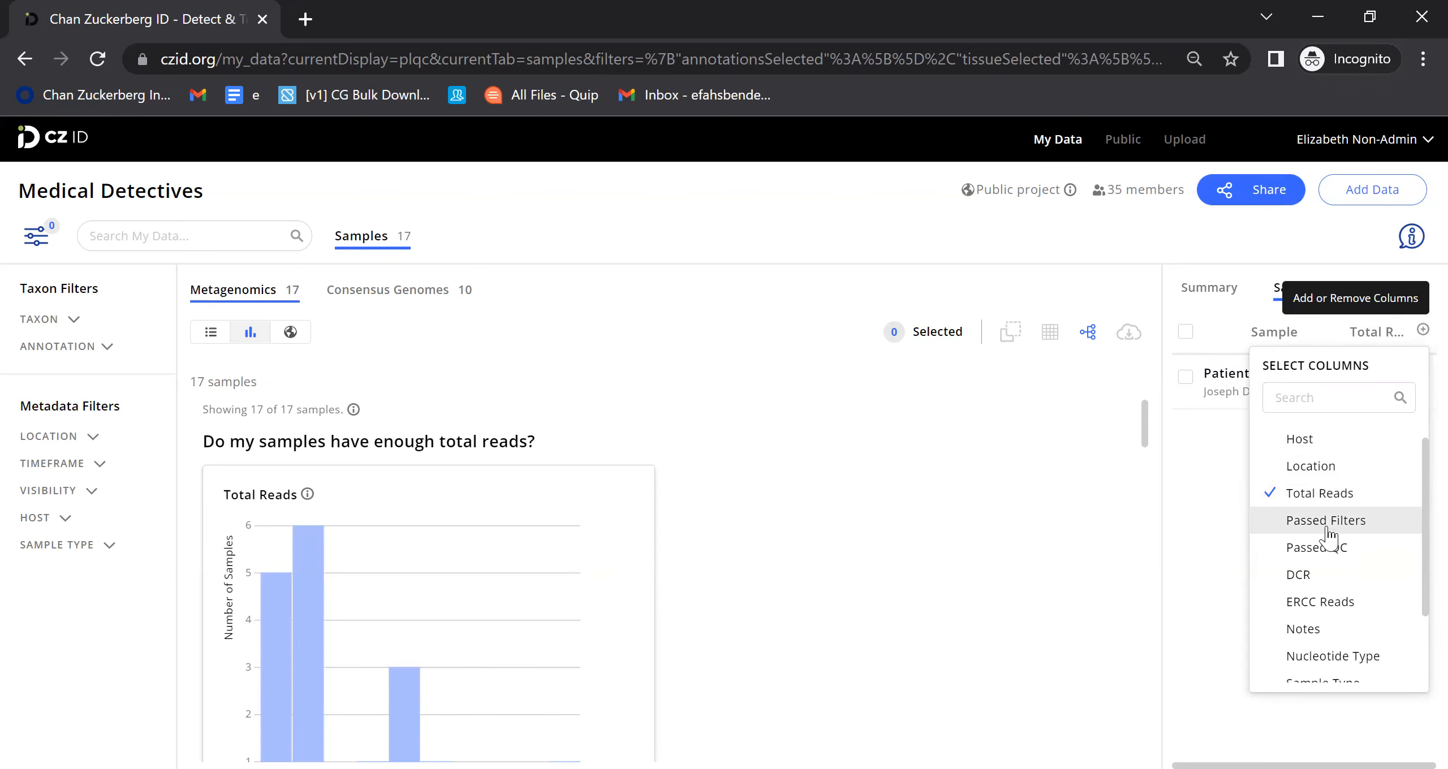
click(1244, 550)
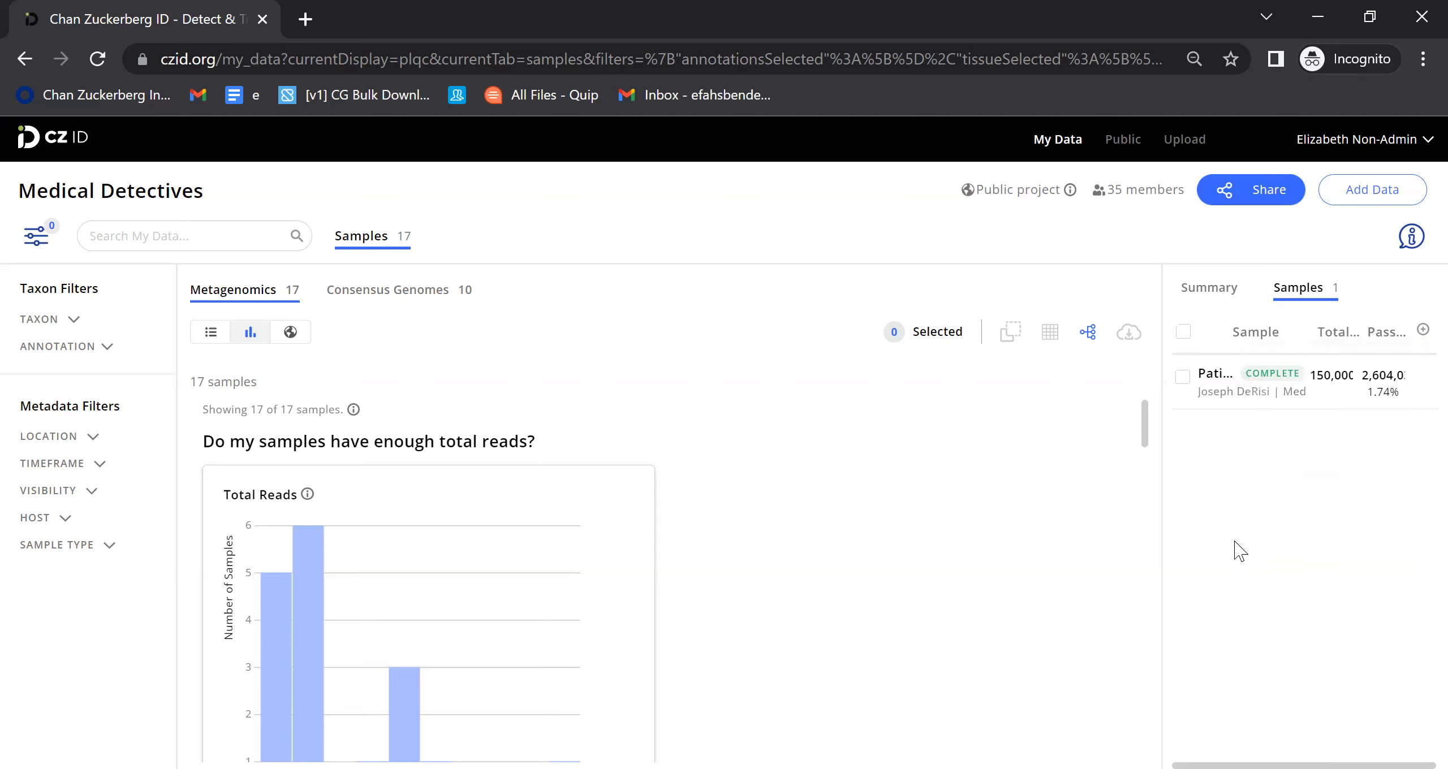
click(1405, 244)
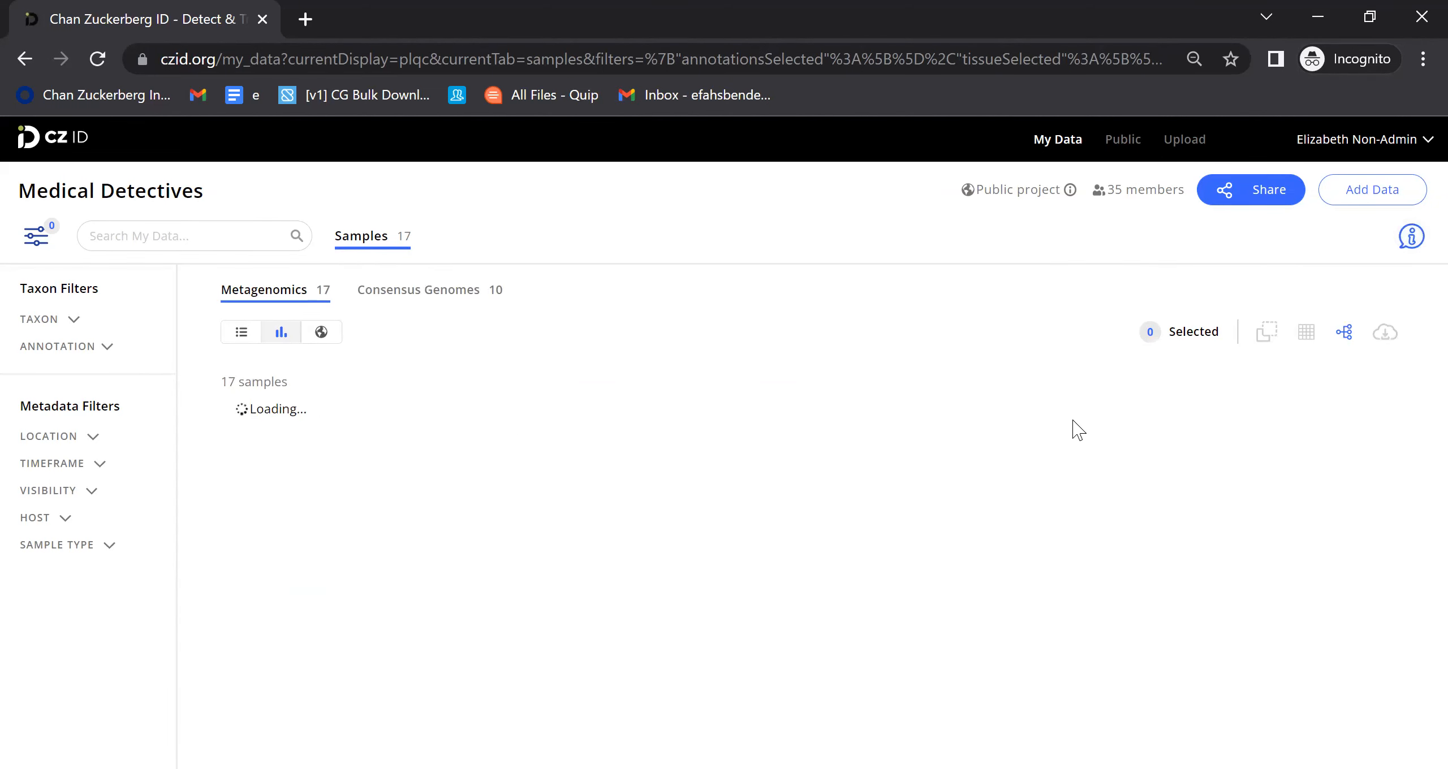
Step: Examine the Duplicate Compression Ratio and Mean Insert Size histograms and read the note on which samples the insert size covers
scroll(1073, 433, down, 3)
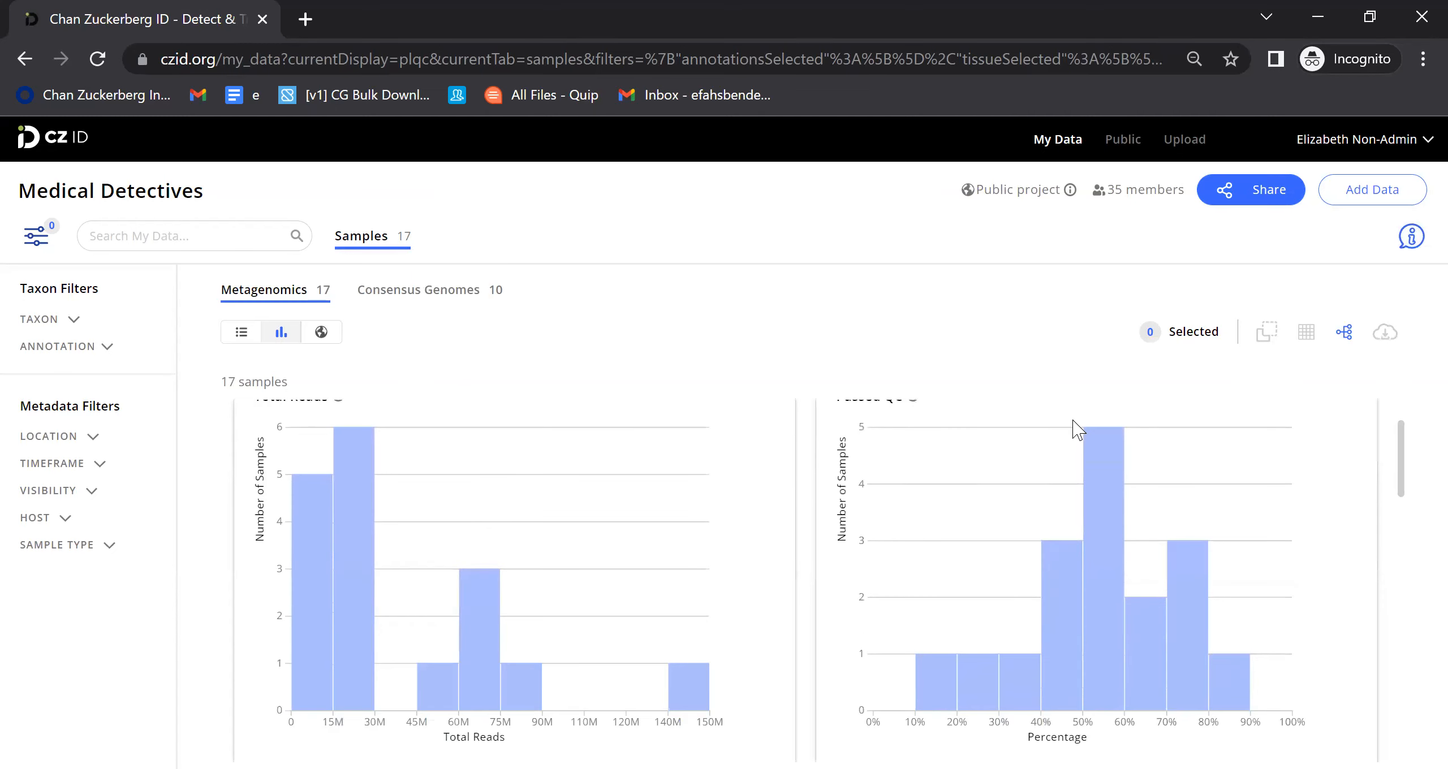
scroll(1002, 519, down, 5)
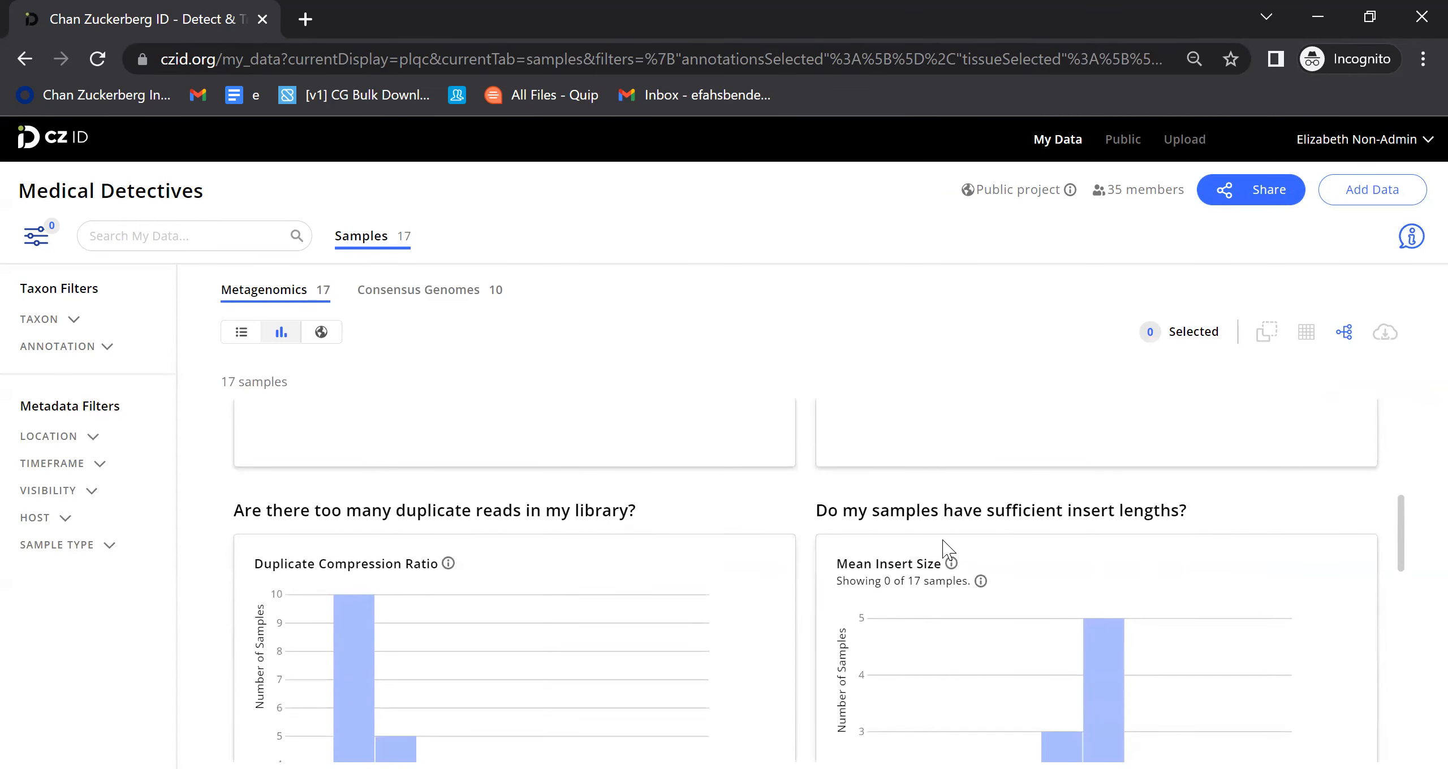
mouse_move(981, 546)
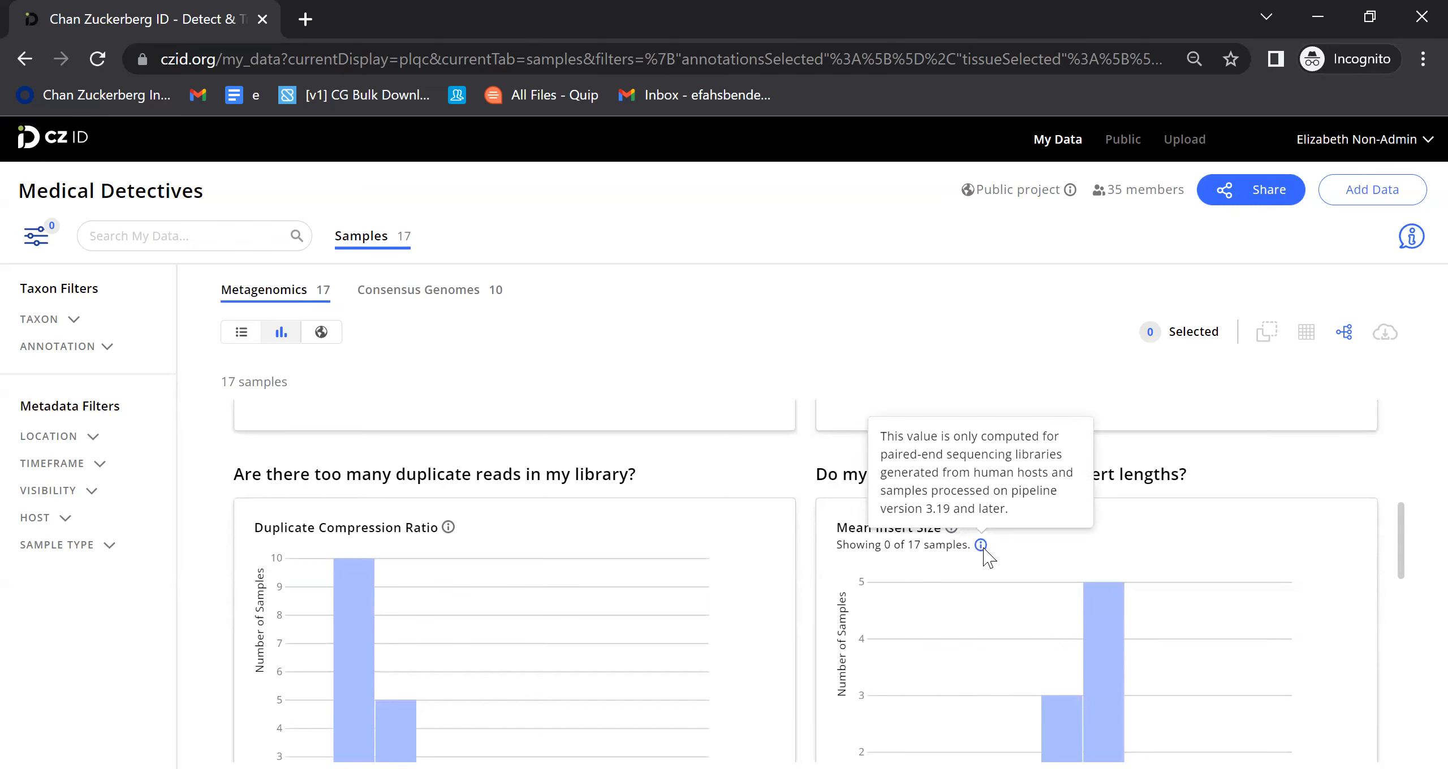
scroll(980, 551, down, 1)
scroll(987, 588, down, 1)
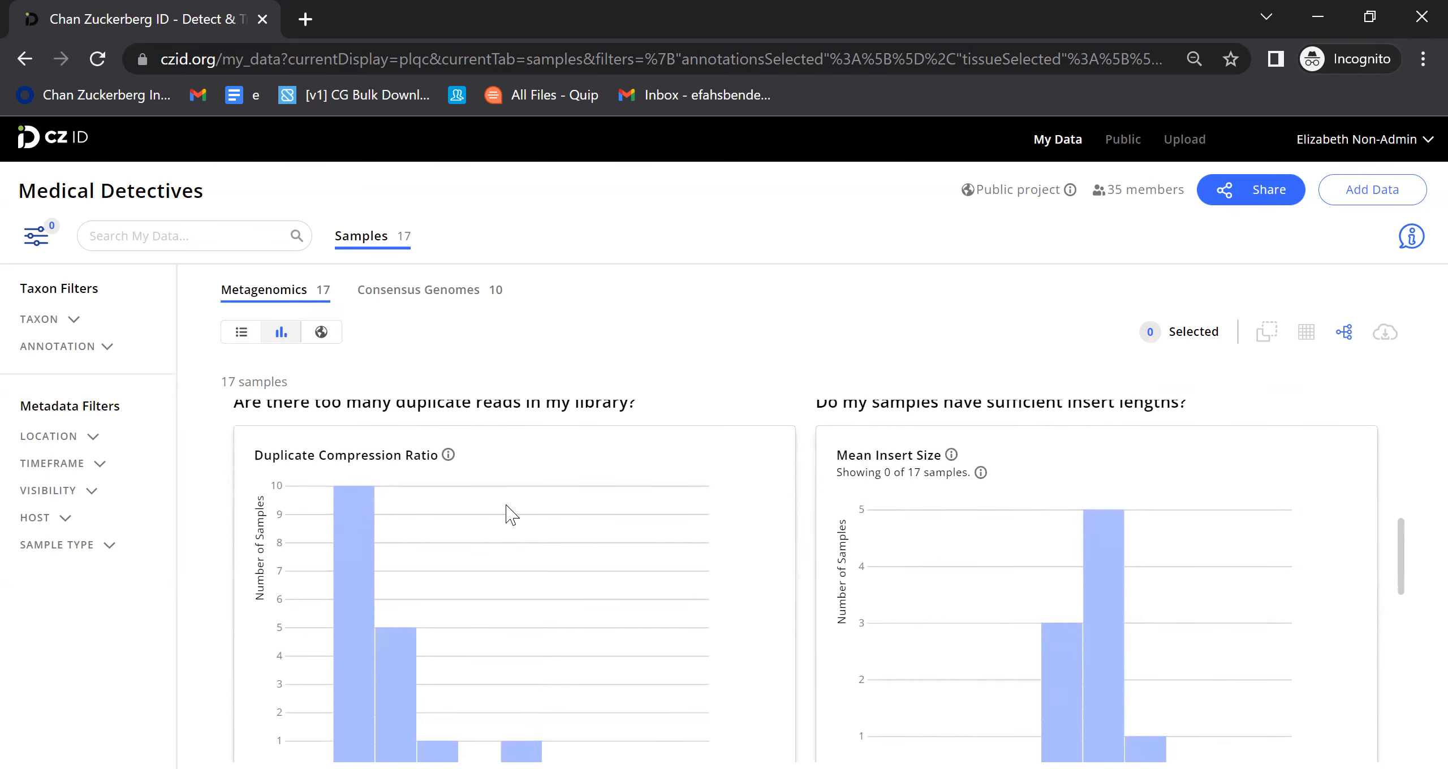
mouse_move(450, 458)
scroll(450, 458, down, 2)
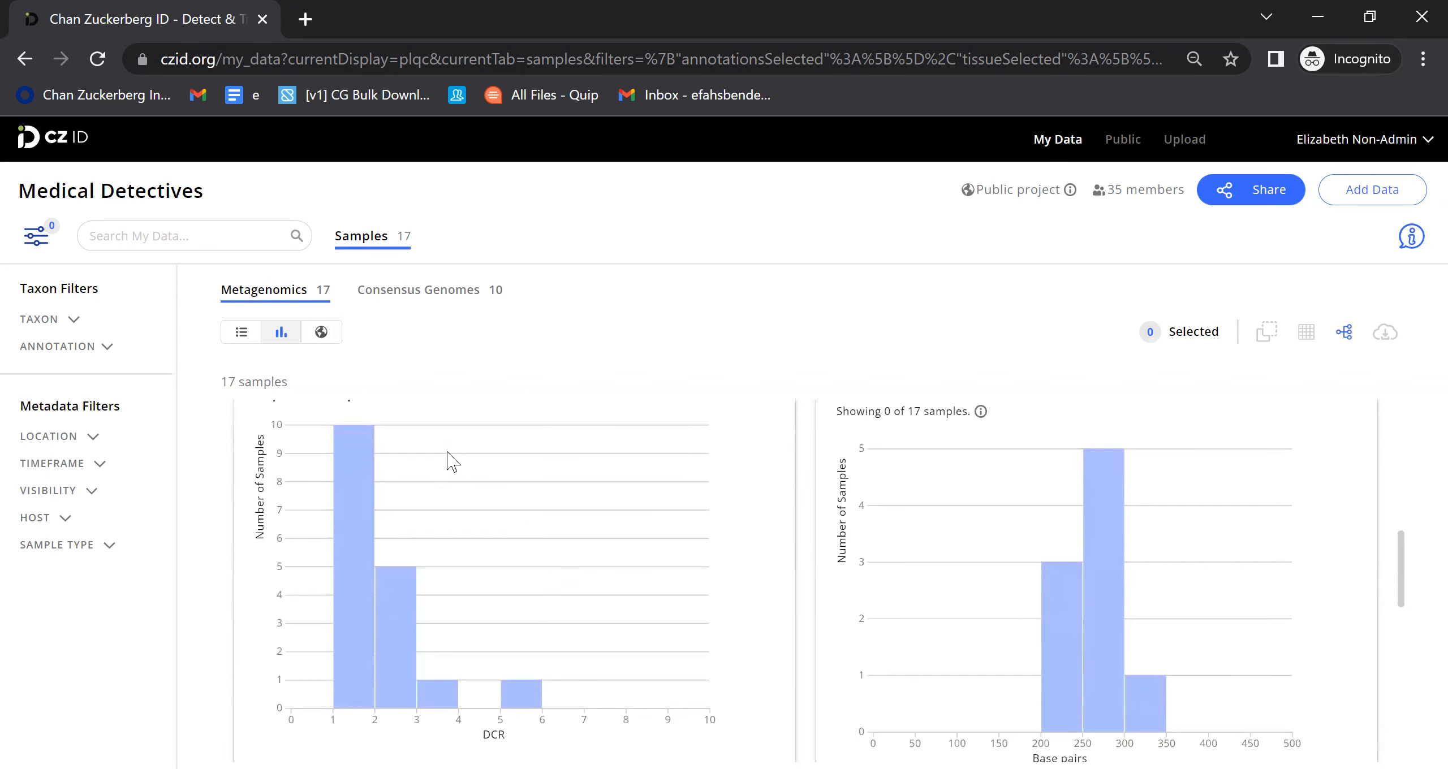
scroll(451, 461, down, 8)
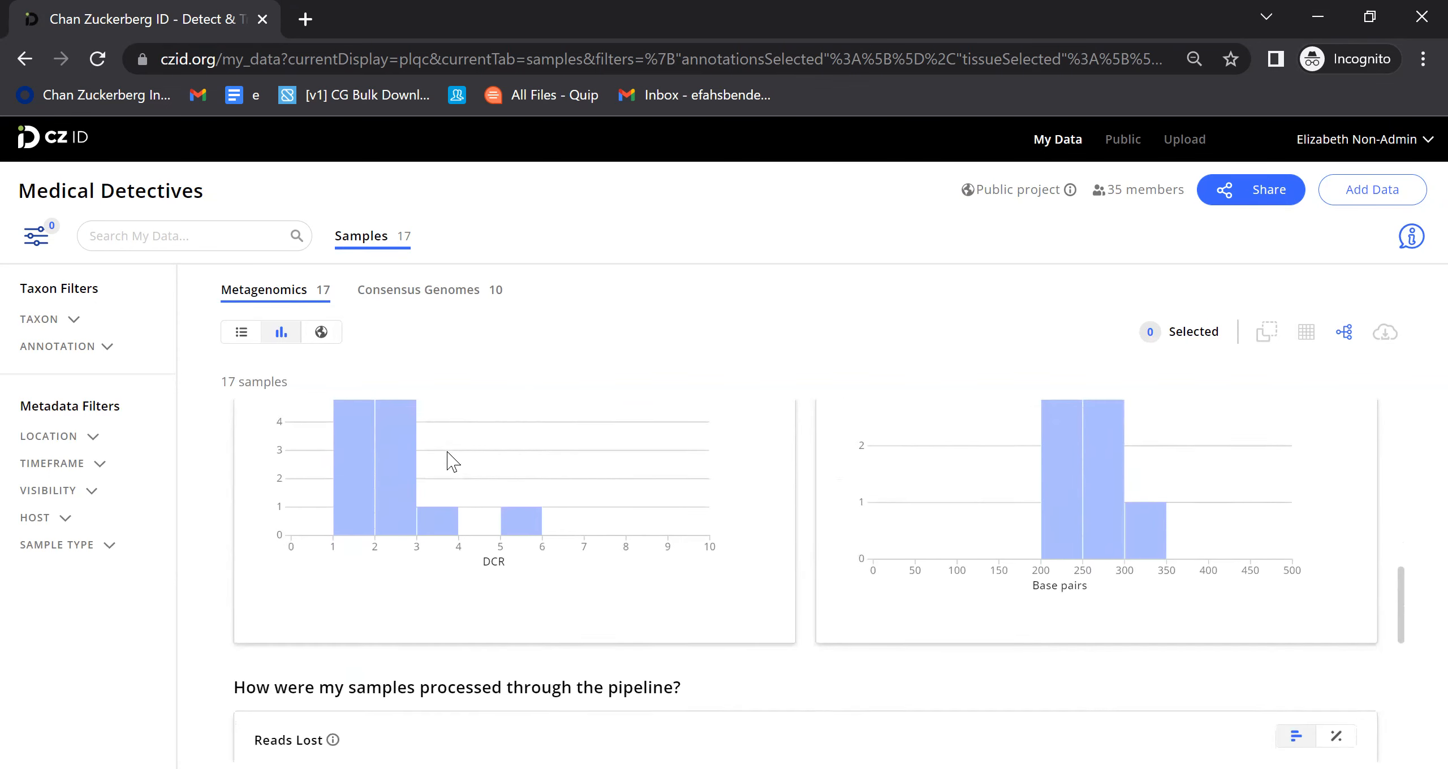
Step: Examine the Reads Lost chart, checking the reads removed at each pipeline stage for Patient 002 (CSF)
scroll(451, 461, down, 3)
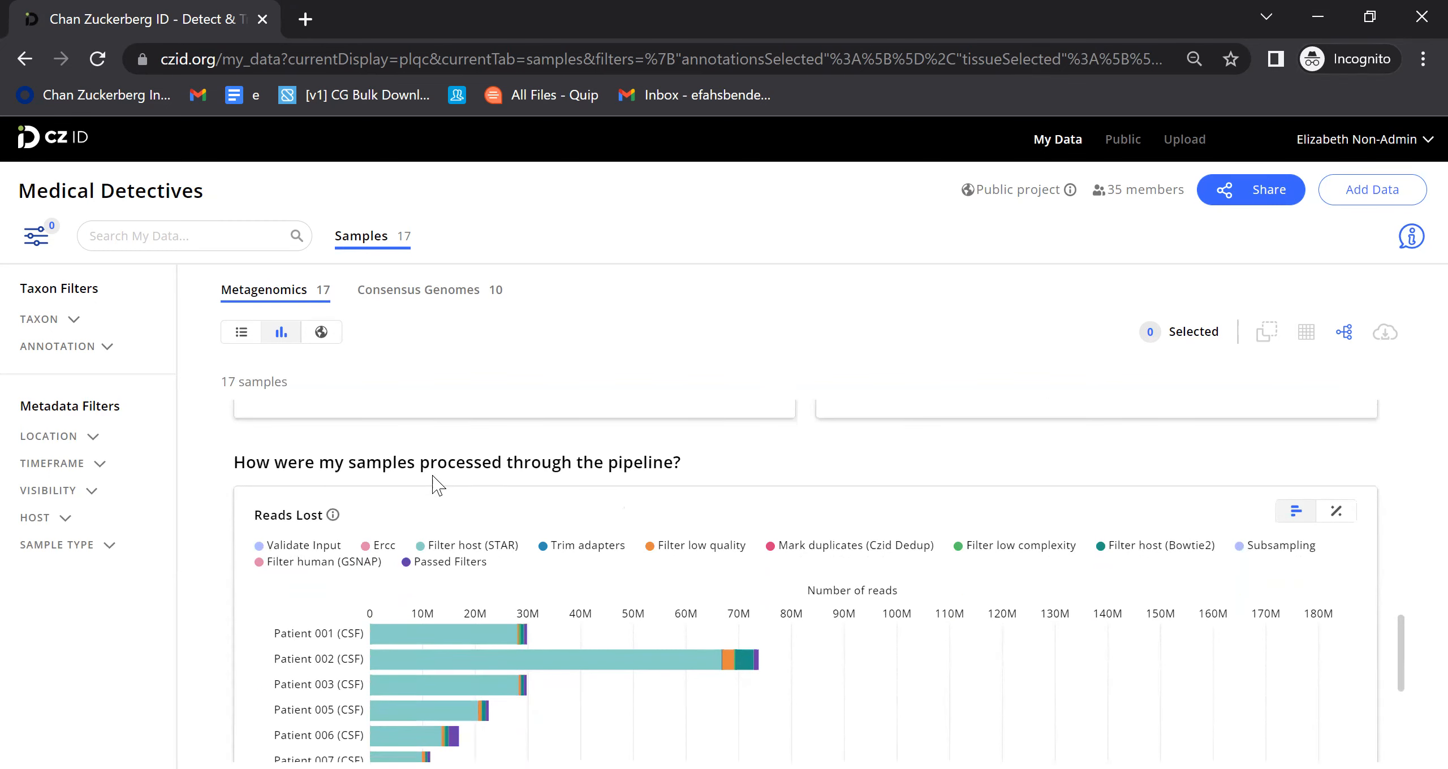
scroll(432, 483, down, 1)
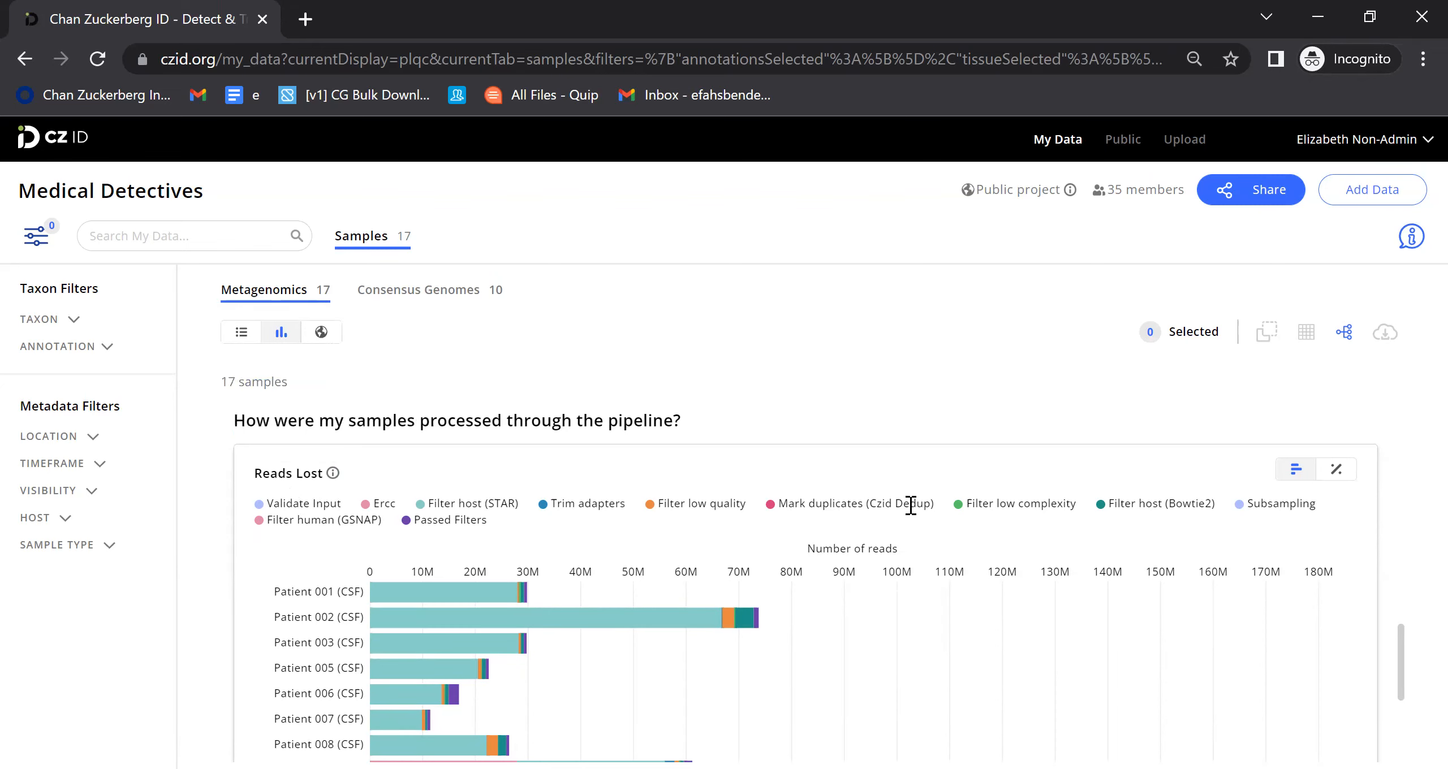
scroll(1035, 499, down, 1)
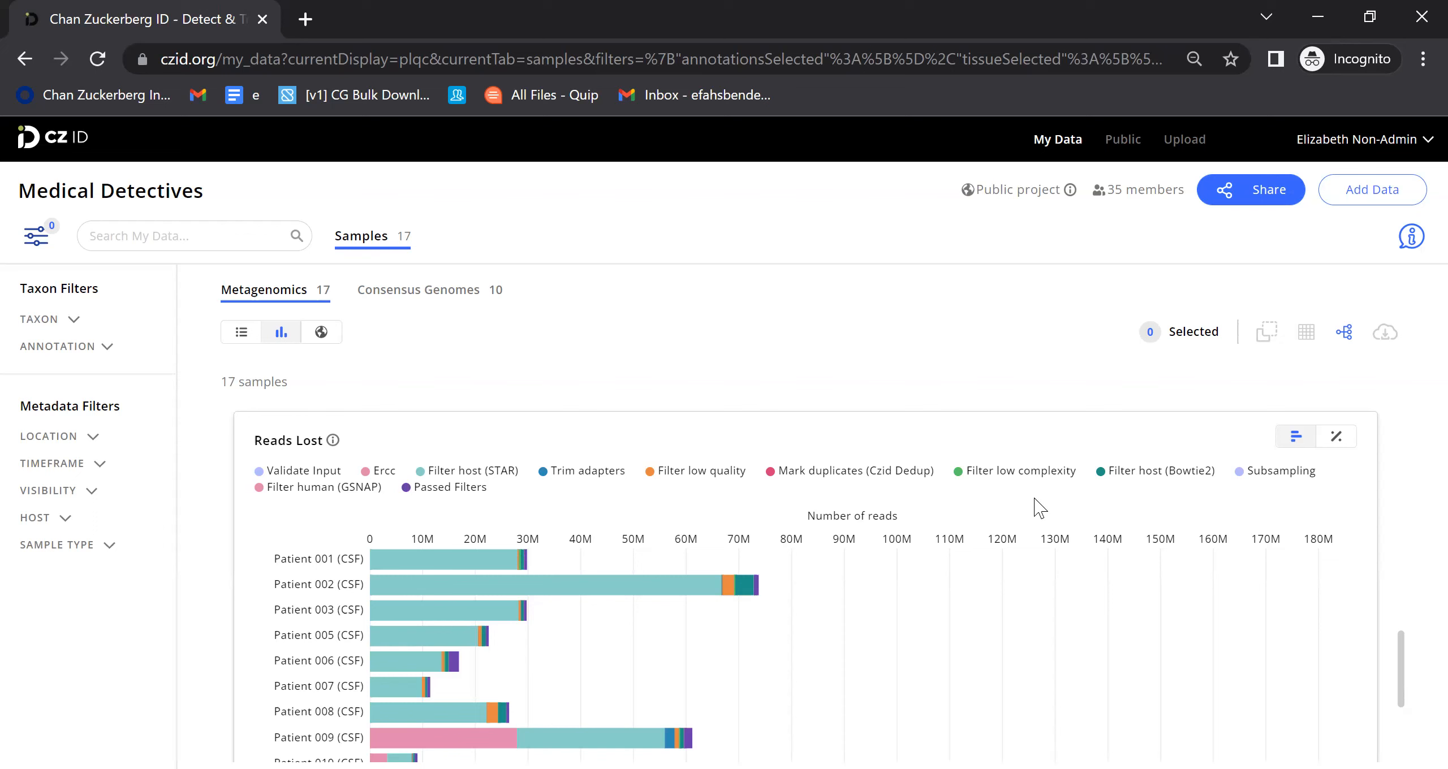
scroll(1035, 503, down, 1)
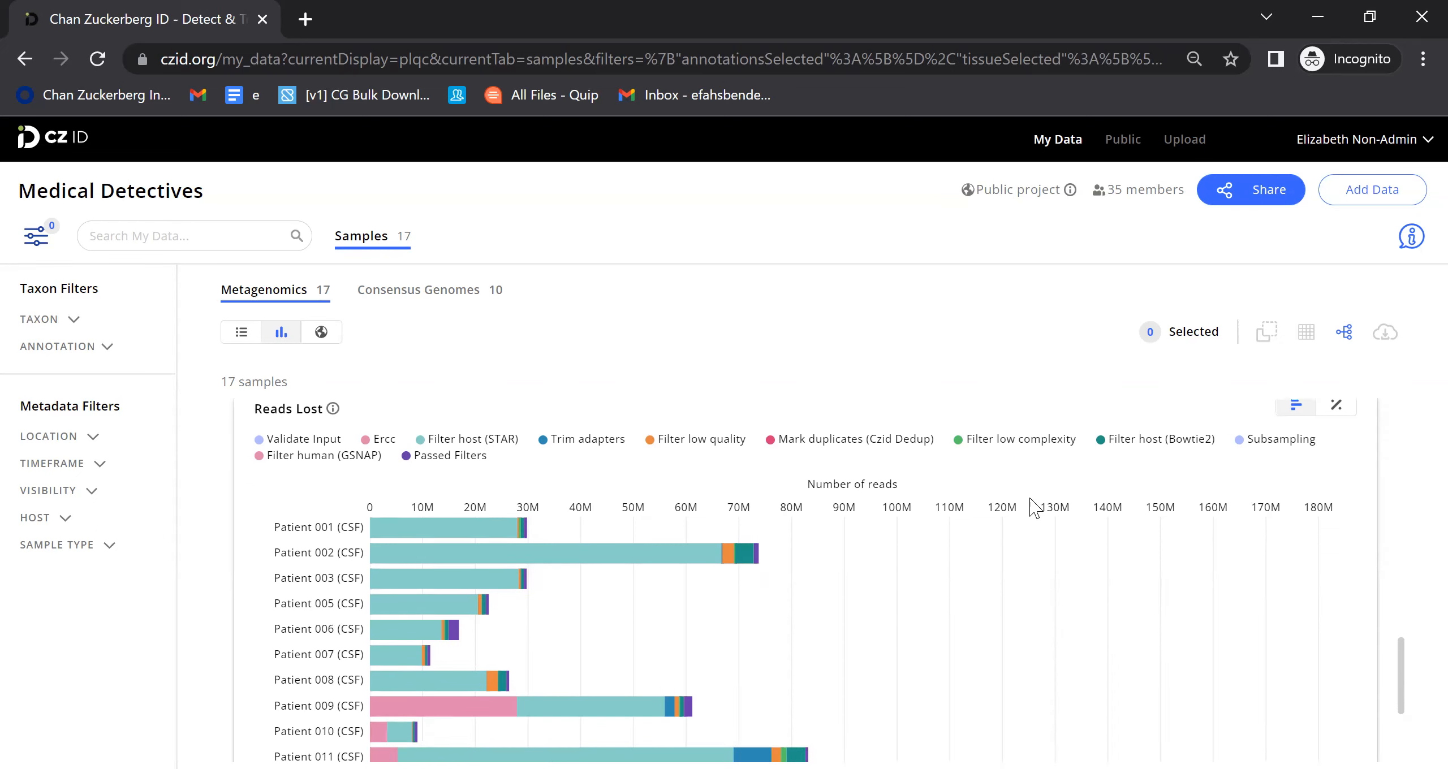
mouse_move(659, 548)
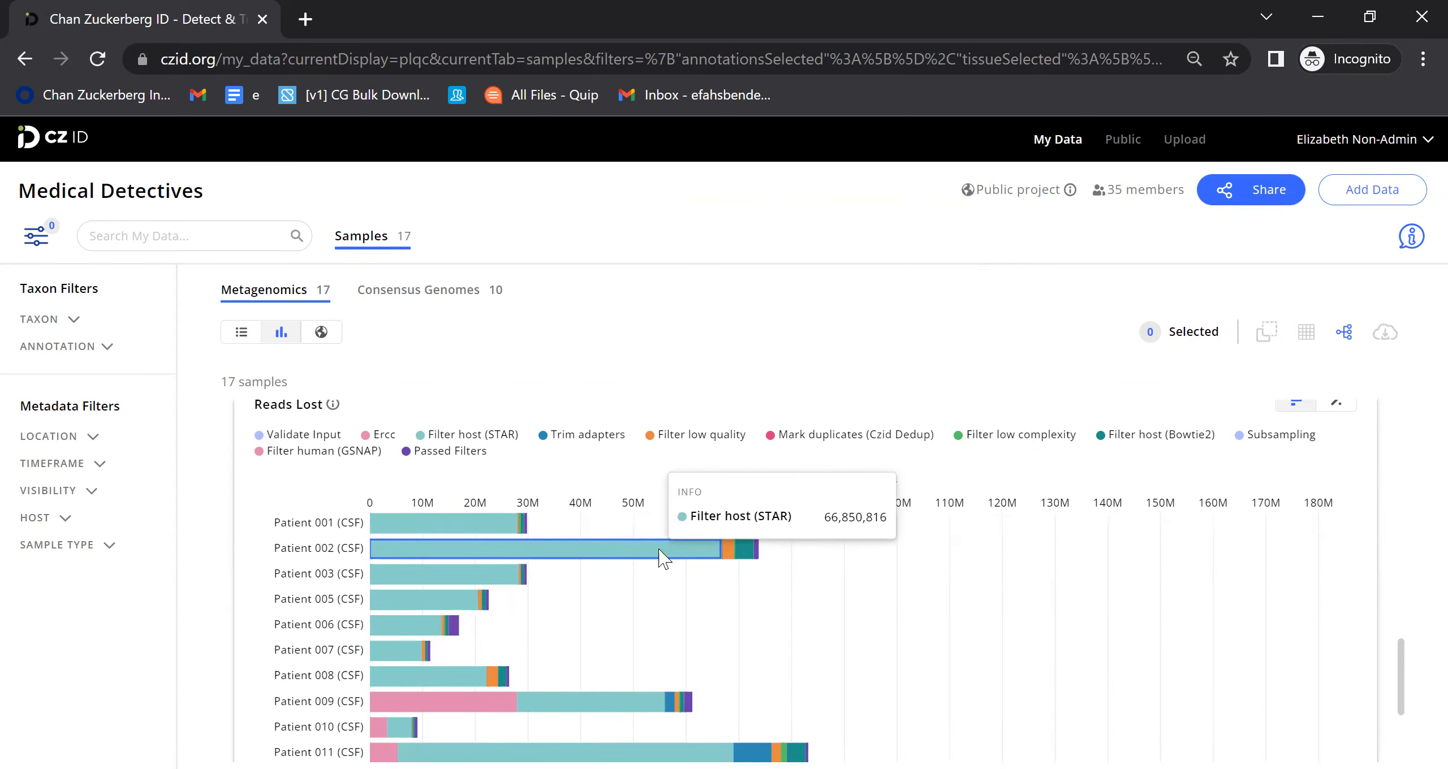
mouse_move(724, 548)
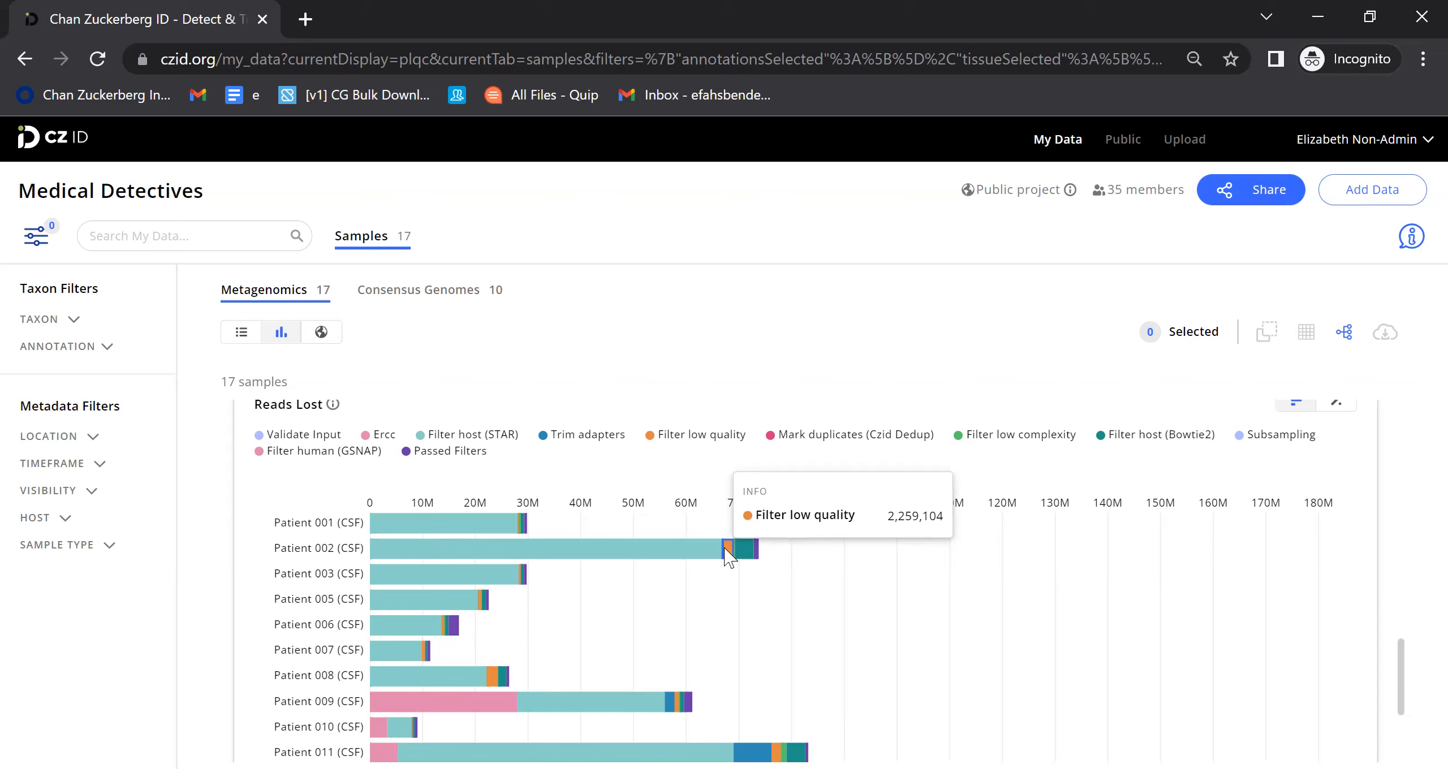
mouse_move(718, 616)
scroll(763, 614, up, 2)
scroll(804, 613, down, 5)
scroll(806, 612, up, 4)
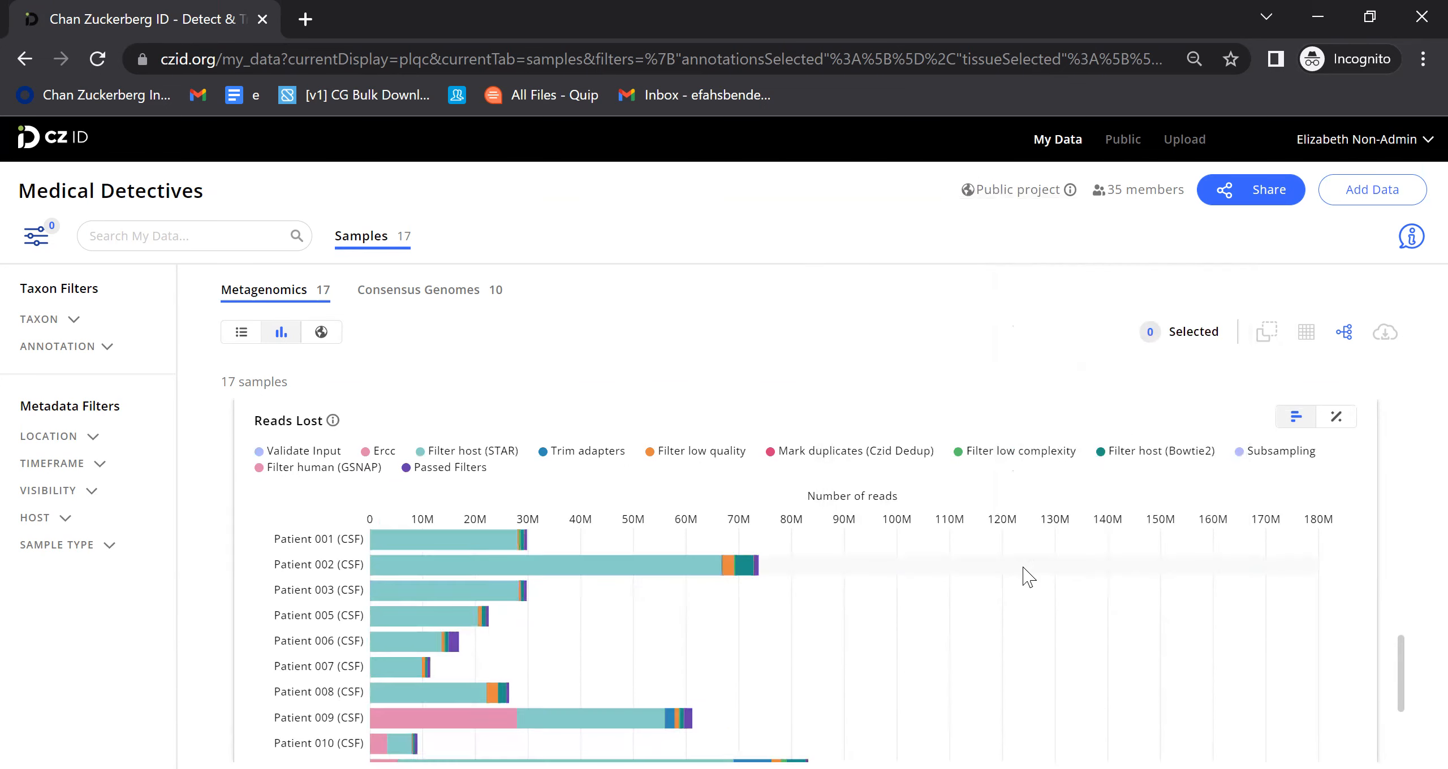
mouse_move(1027, 577)
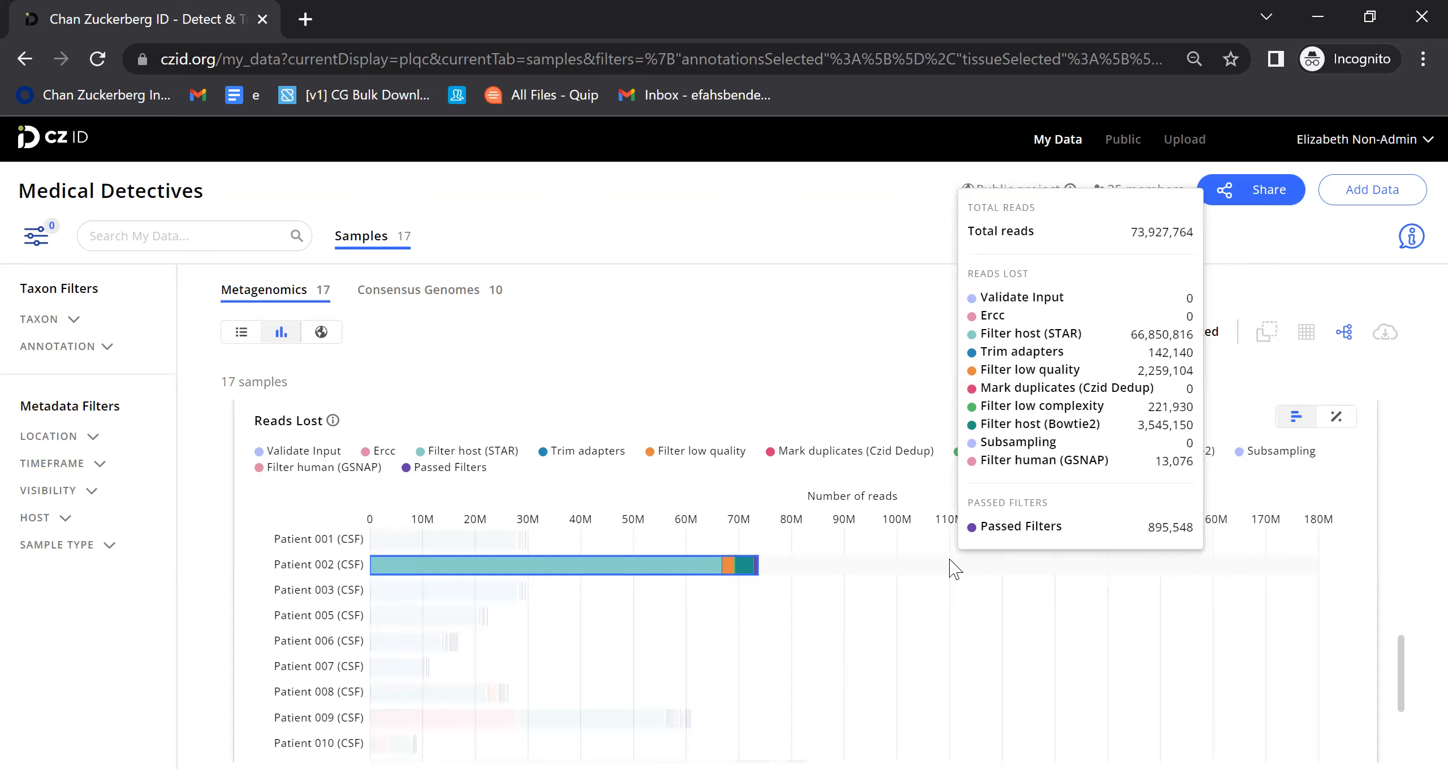
Step: Show the Reads Lost chart as percentages and compare the samples, including the Trim adapters share for Patient 016 (CSF)
click(1336, 429)
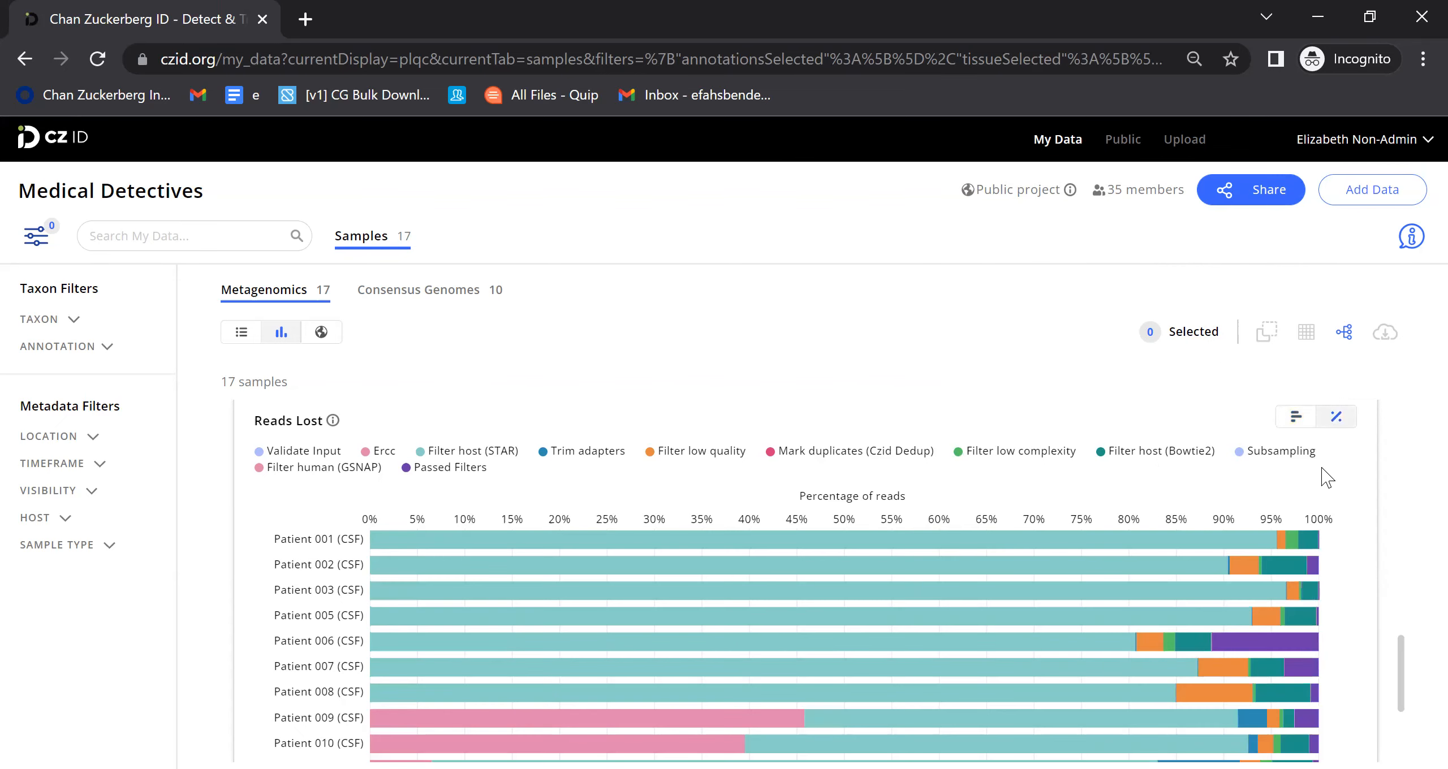
scroll(1325, 475, down, 3)
scroll(1325, 478, down, 2)
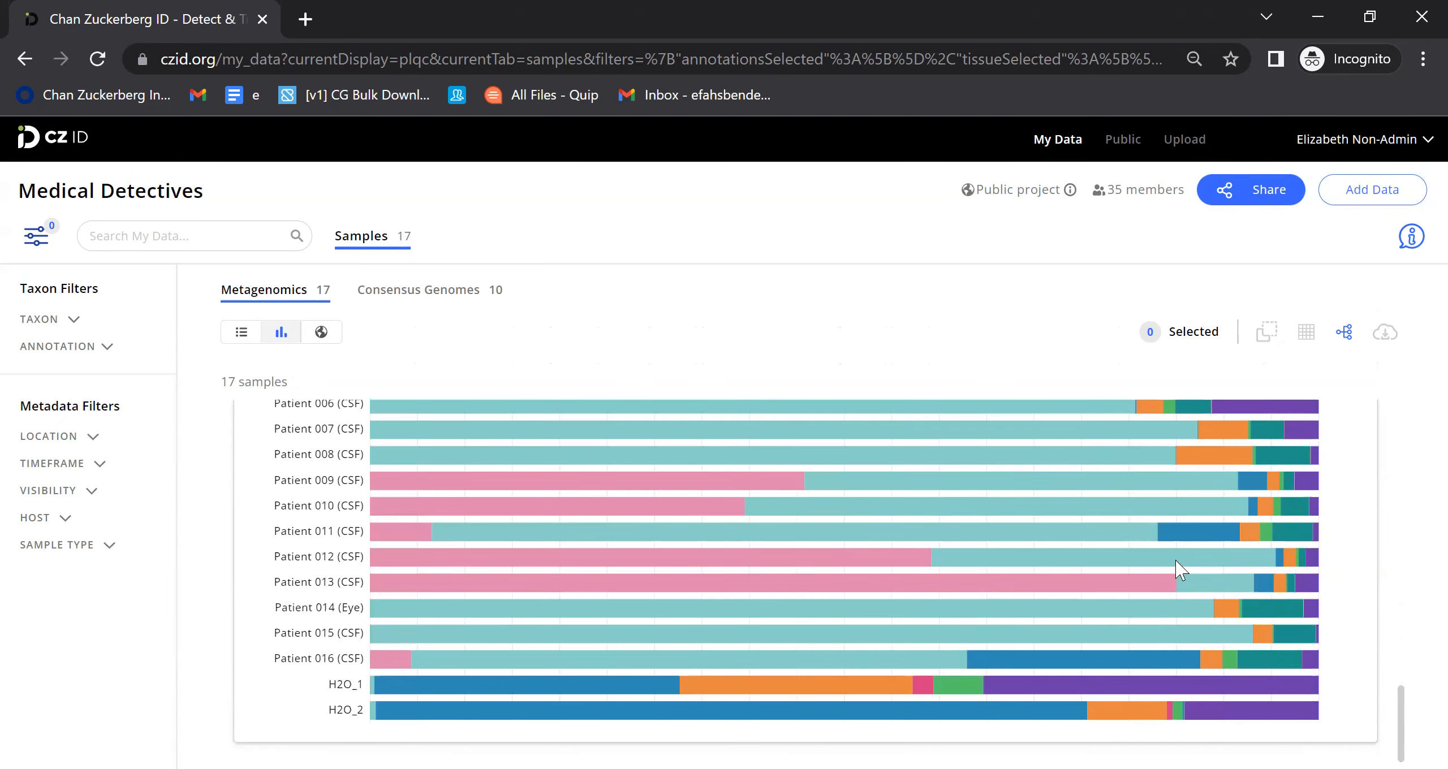
mouse_move(1076, 670)
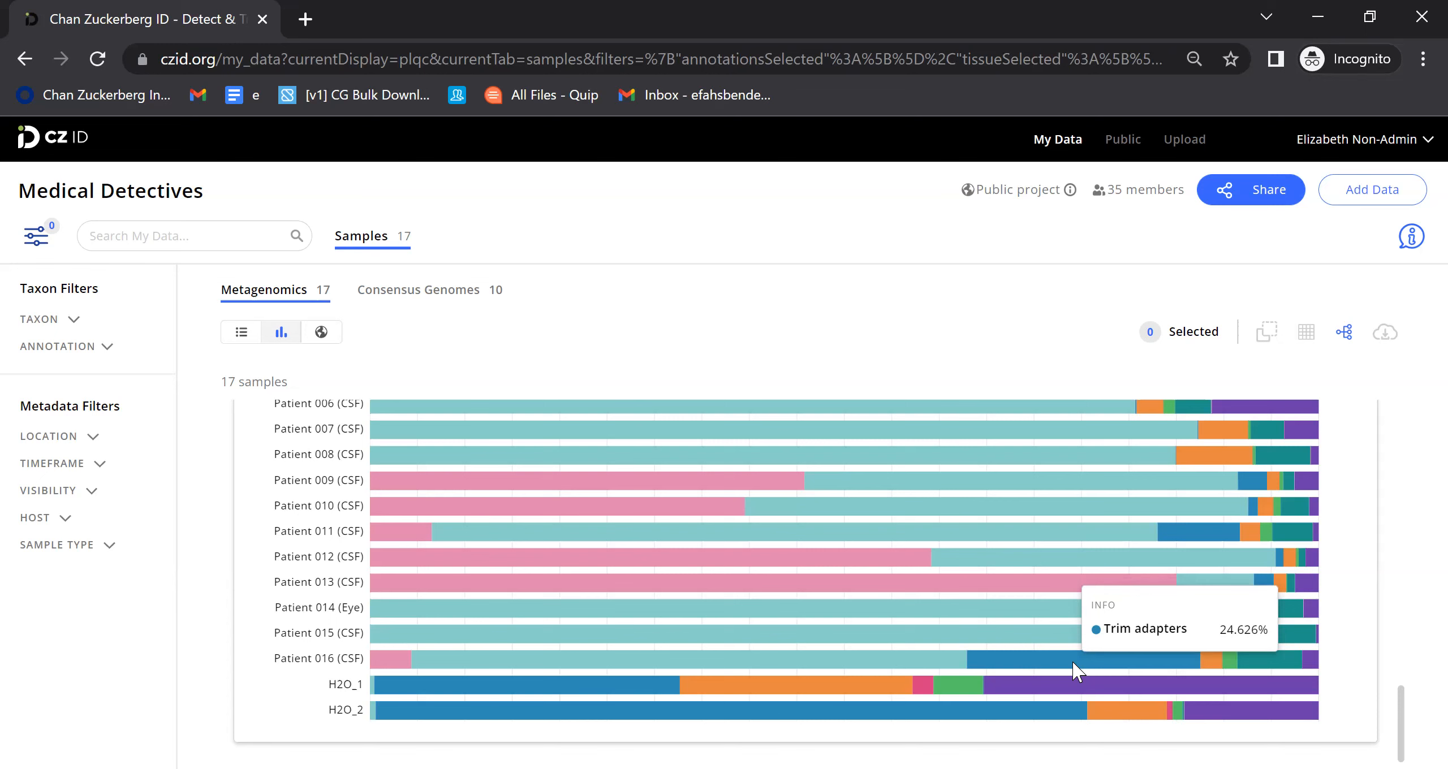
scroll(900, 535, up, 6)
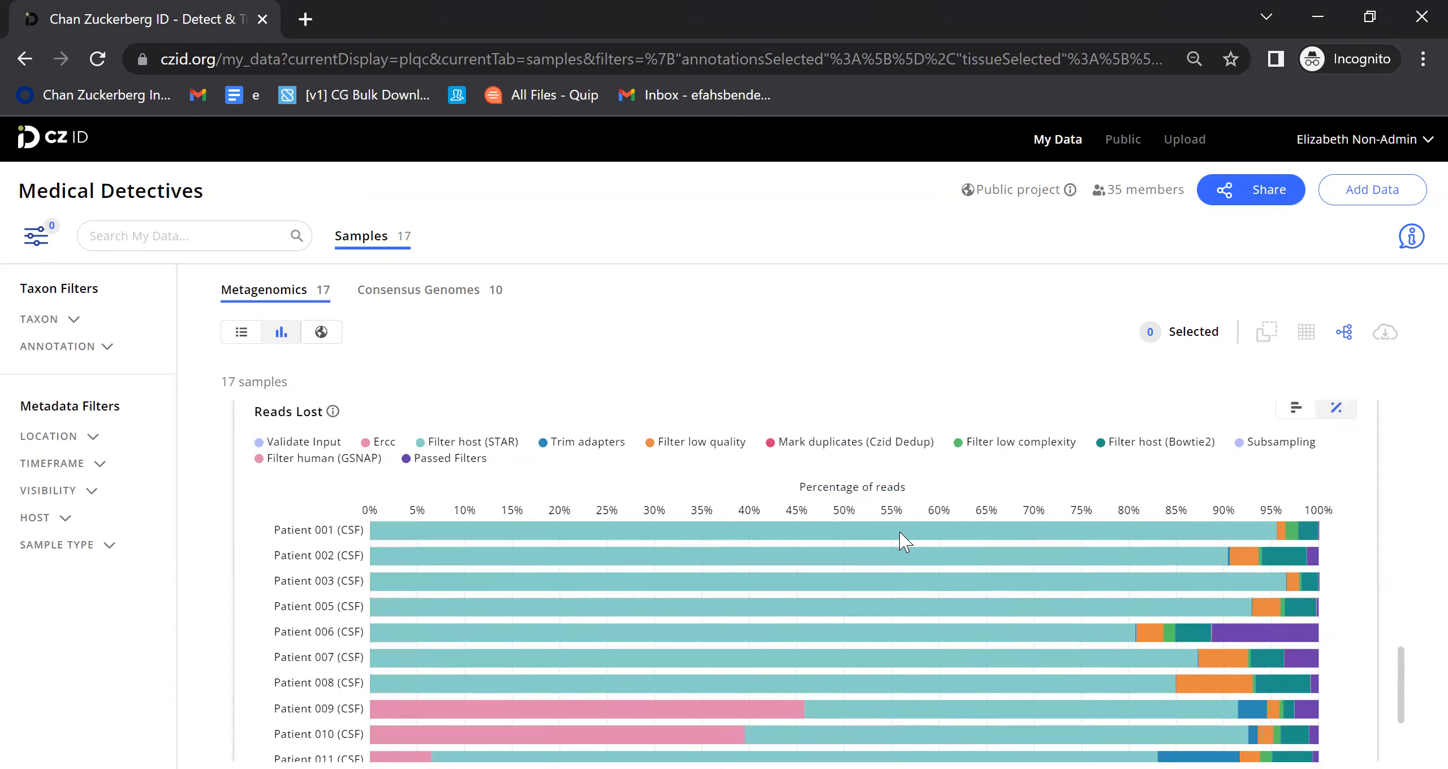
Step: Return the metagenomics samples to the table view and open the report for Patient 009 (CSF)
click(242, 333)
scroll(422, 608, down, 2)
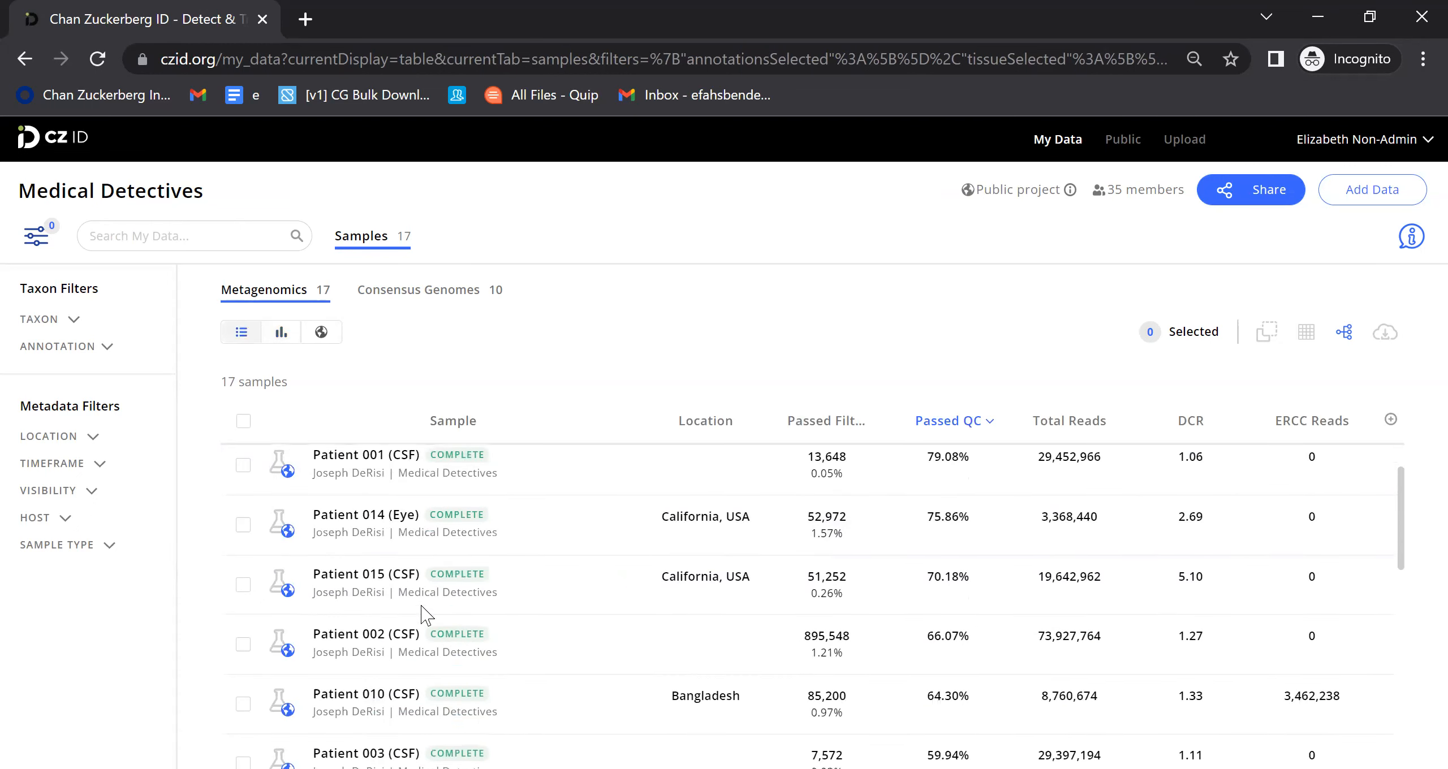
scroll(421, 612, down, 6)
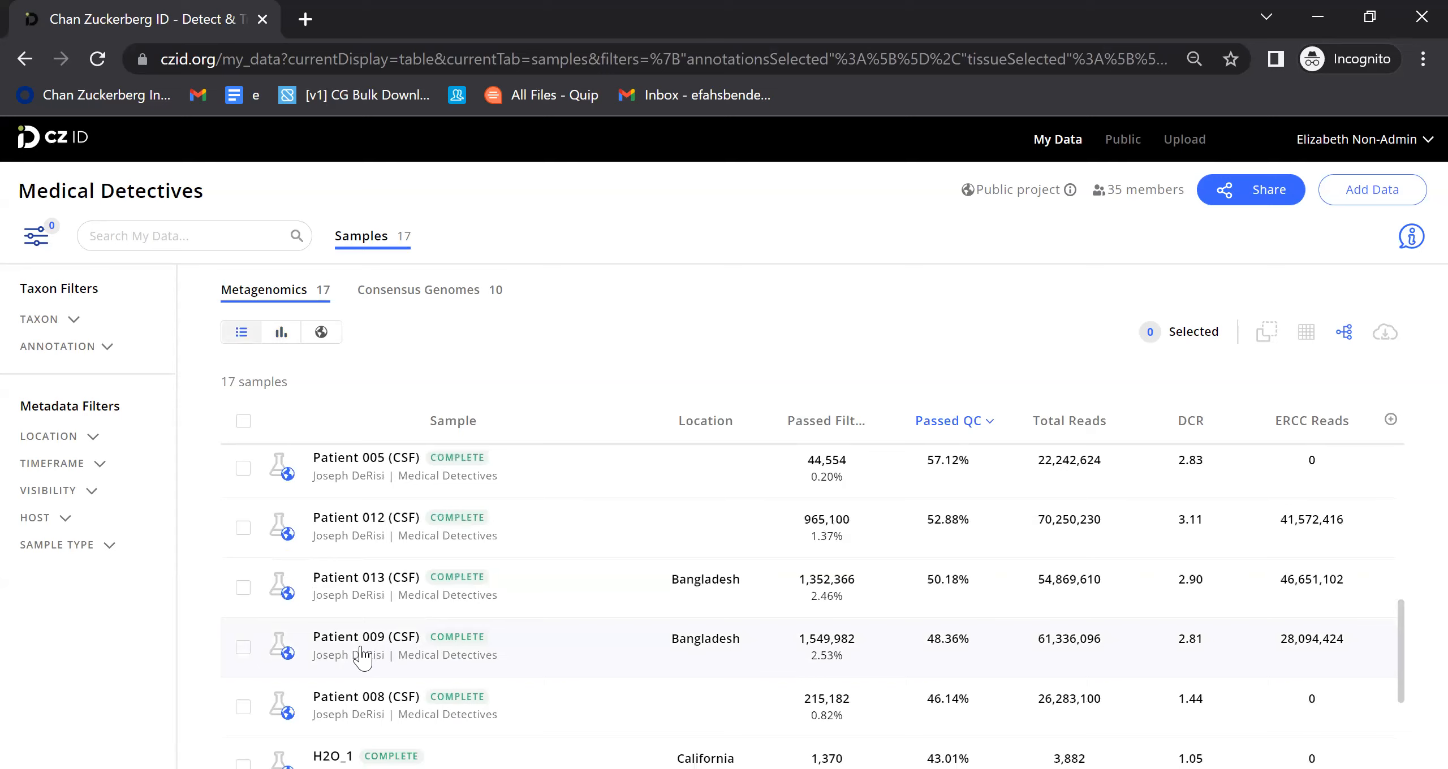
click(361, 656)
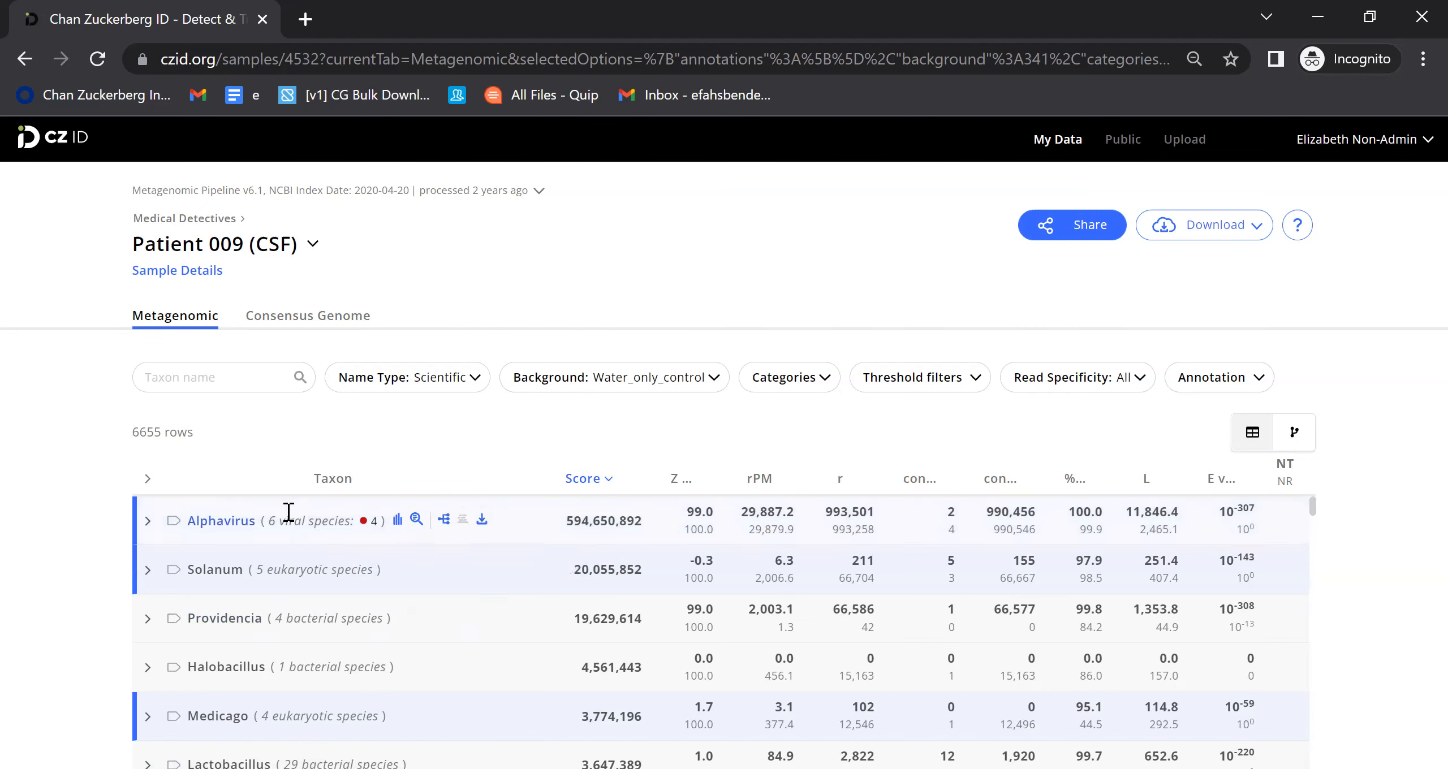
Step: Switch the taxon table's count type between NR and NT to compare the values, ending on NT
scroll(229, 704, down, 1)
scroll(229, 704, up, 1)
click(1285, 482)
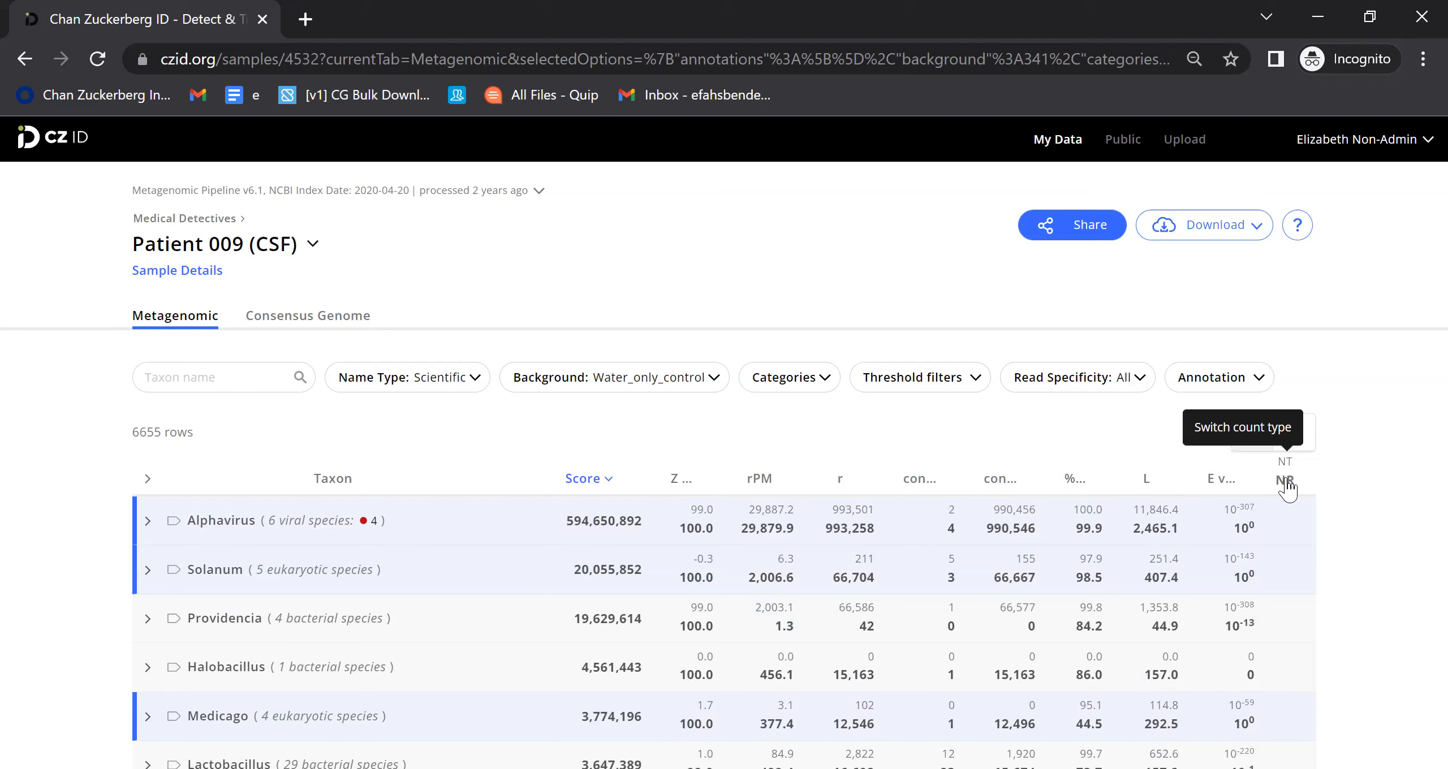
click(1285, 462)
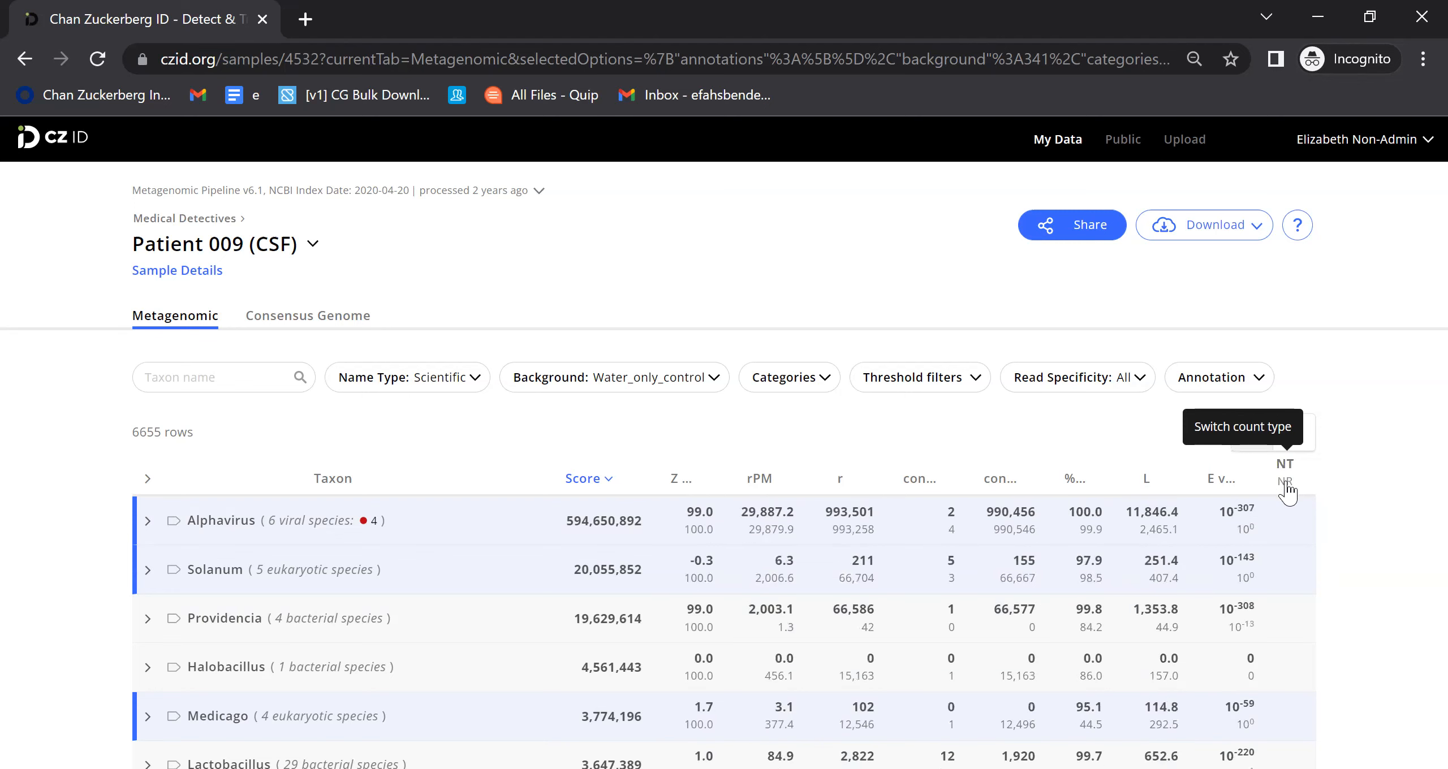
click(1284, 480)
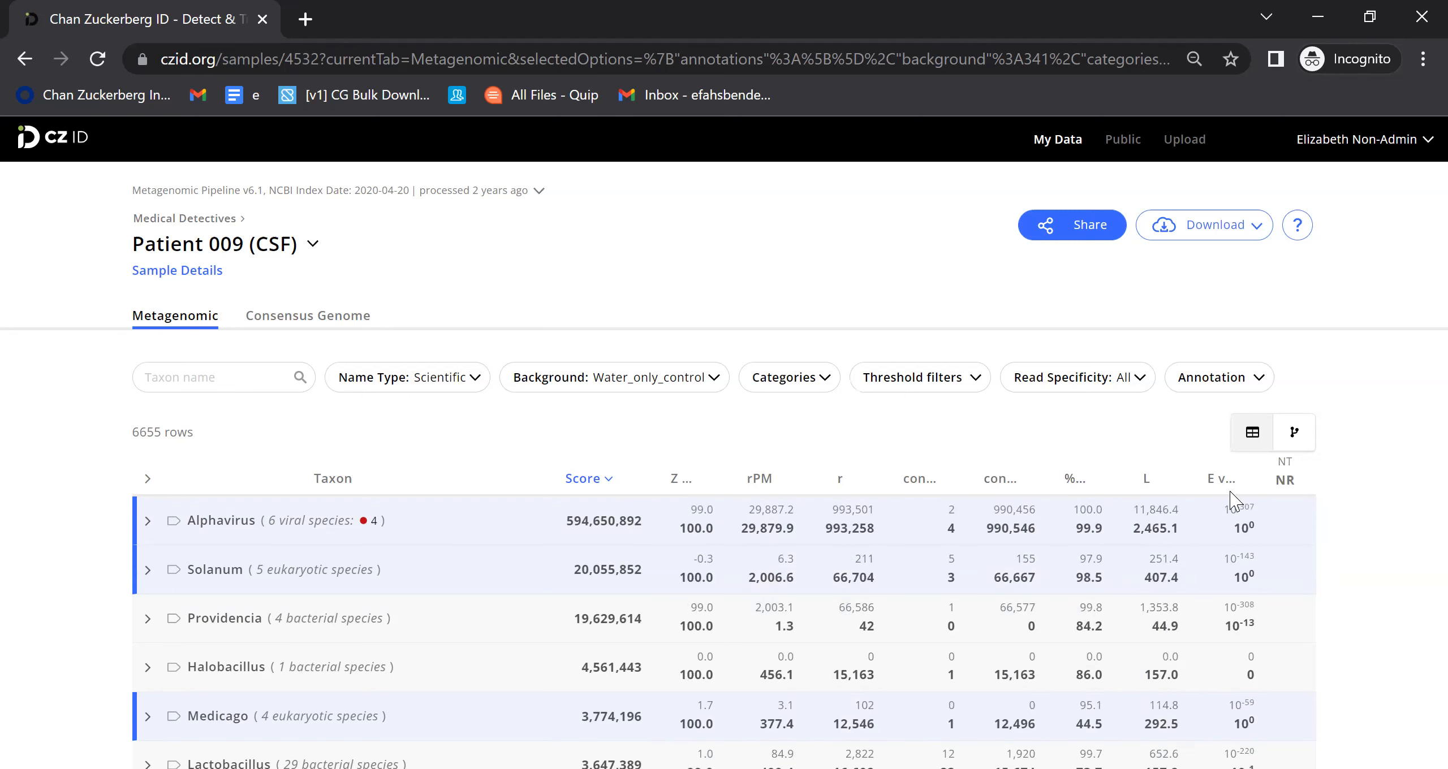
click(1286, 480)
Step: Check the taxon table's metric columns, view the recommended help resources for the sample report, and close them
mouse_move(767, 481)
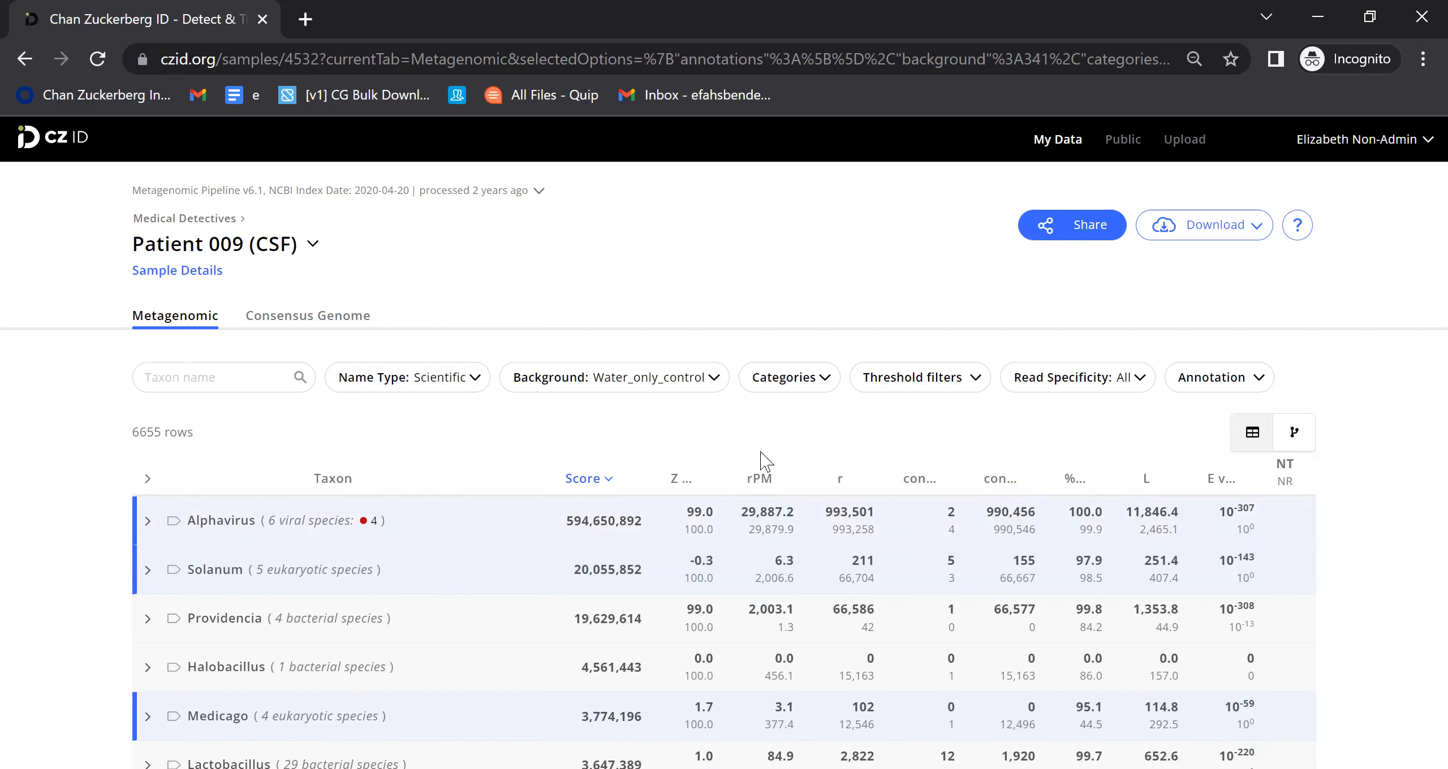
mouse_move(925, 499)
click(1301, 233)
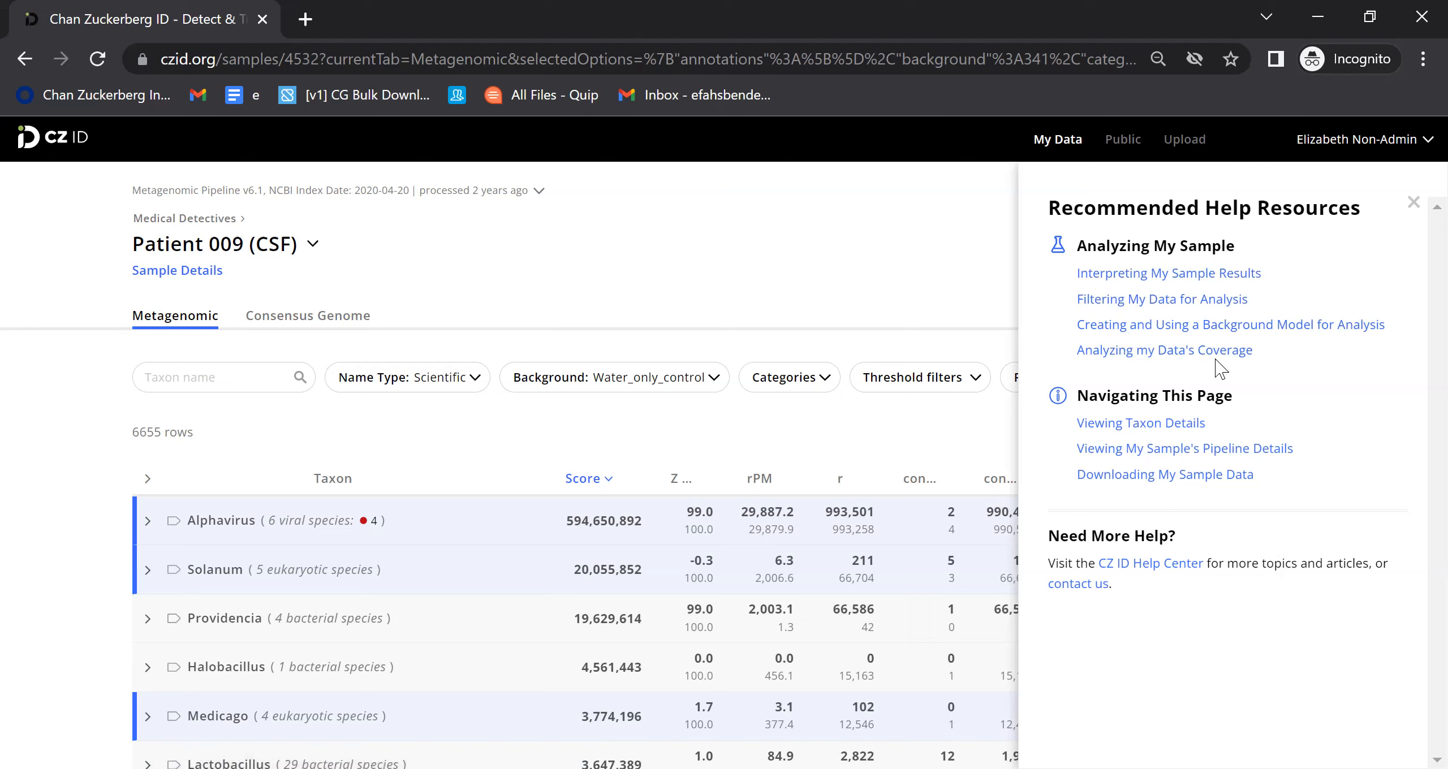
click(1413, 203)
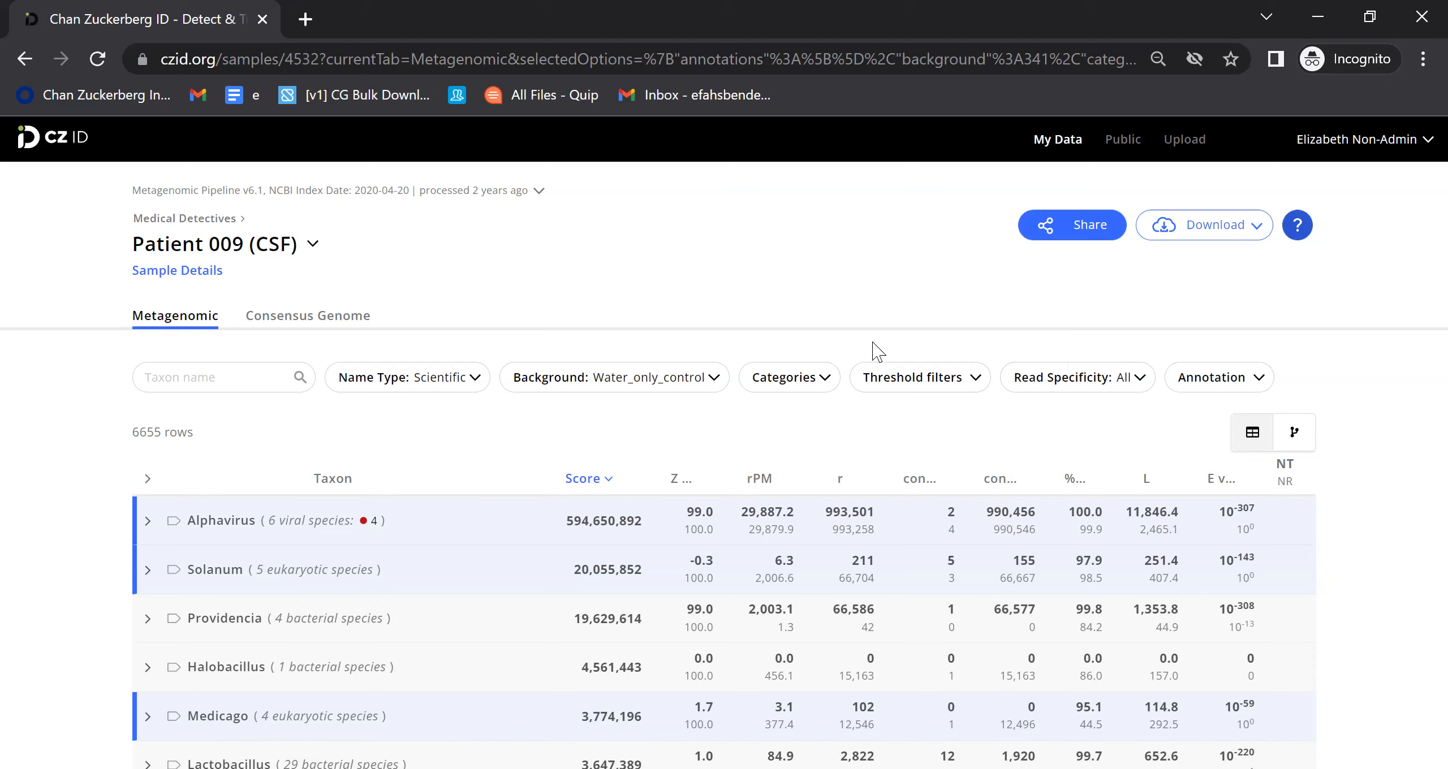
Step: Filter the Patient 009 (CSF) taxon report to the Viruses and Viruses - Phage categories
click(792, 382)
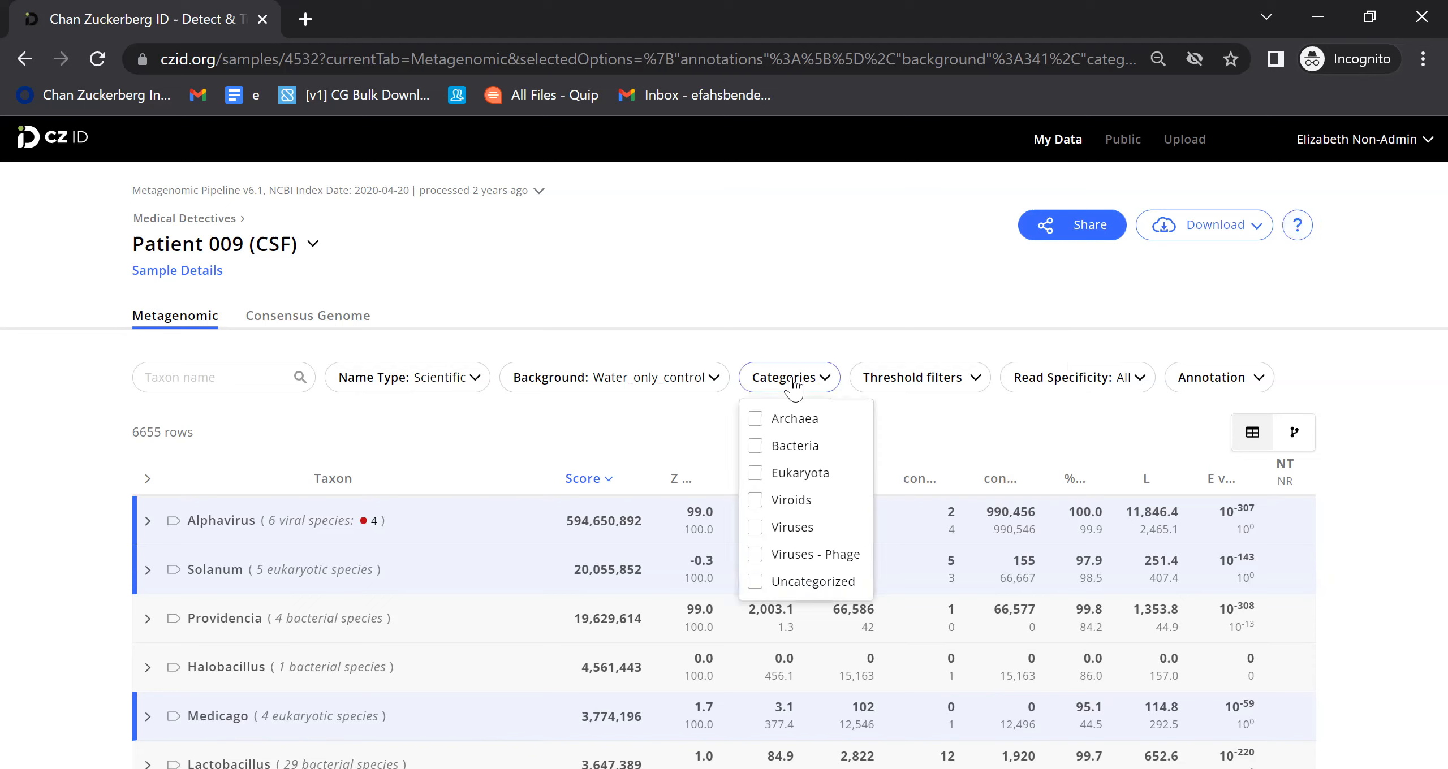
click(754, 537)
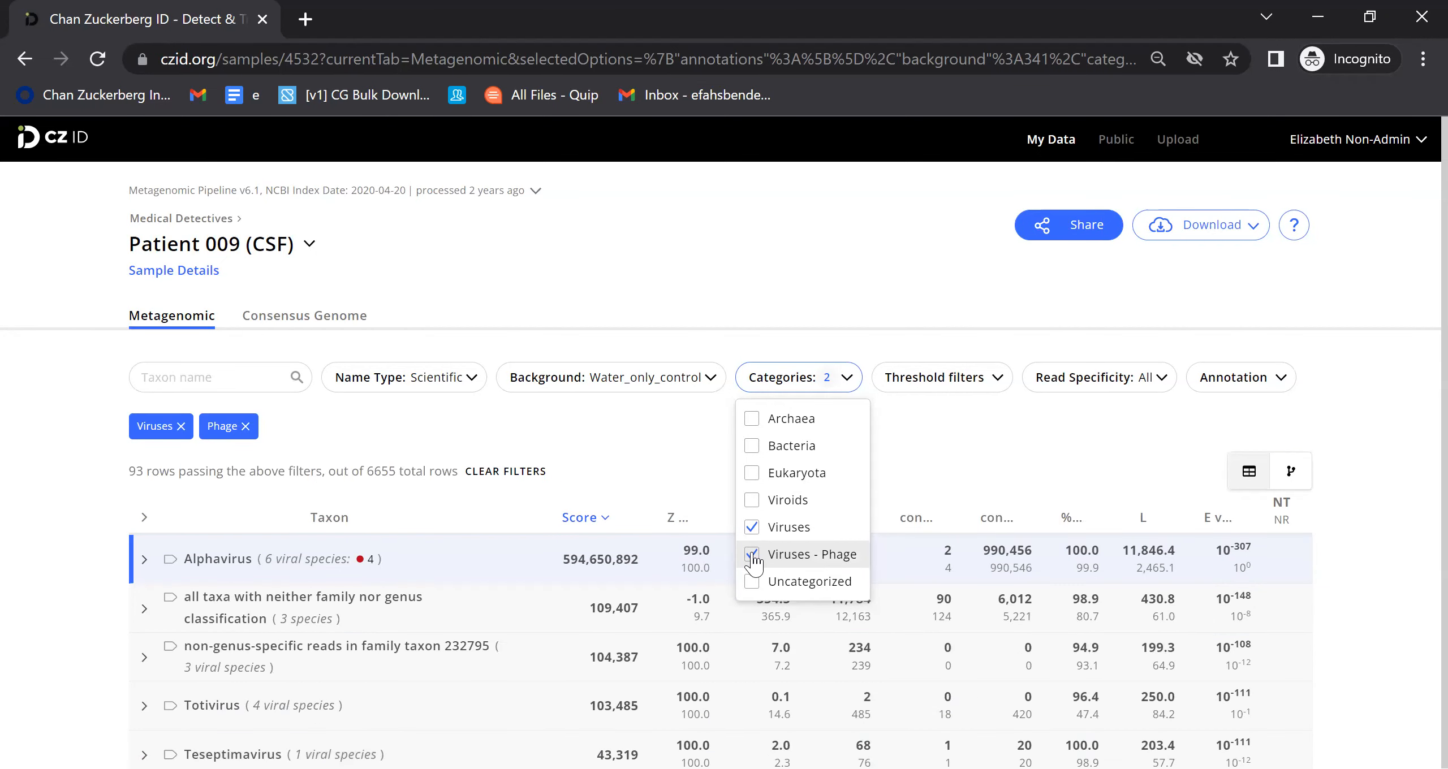
Step: Remove the Viruses - Phage category so the report is filtered to Viruses only, and look through the taxon table
click(752, 555)
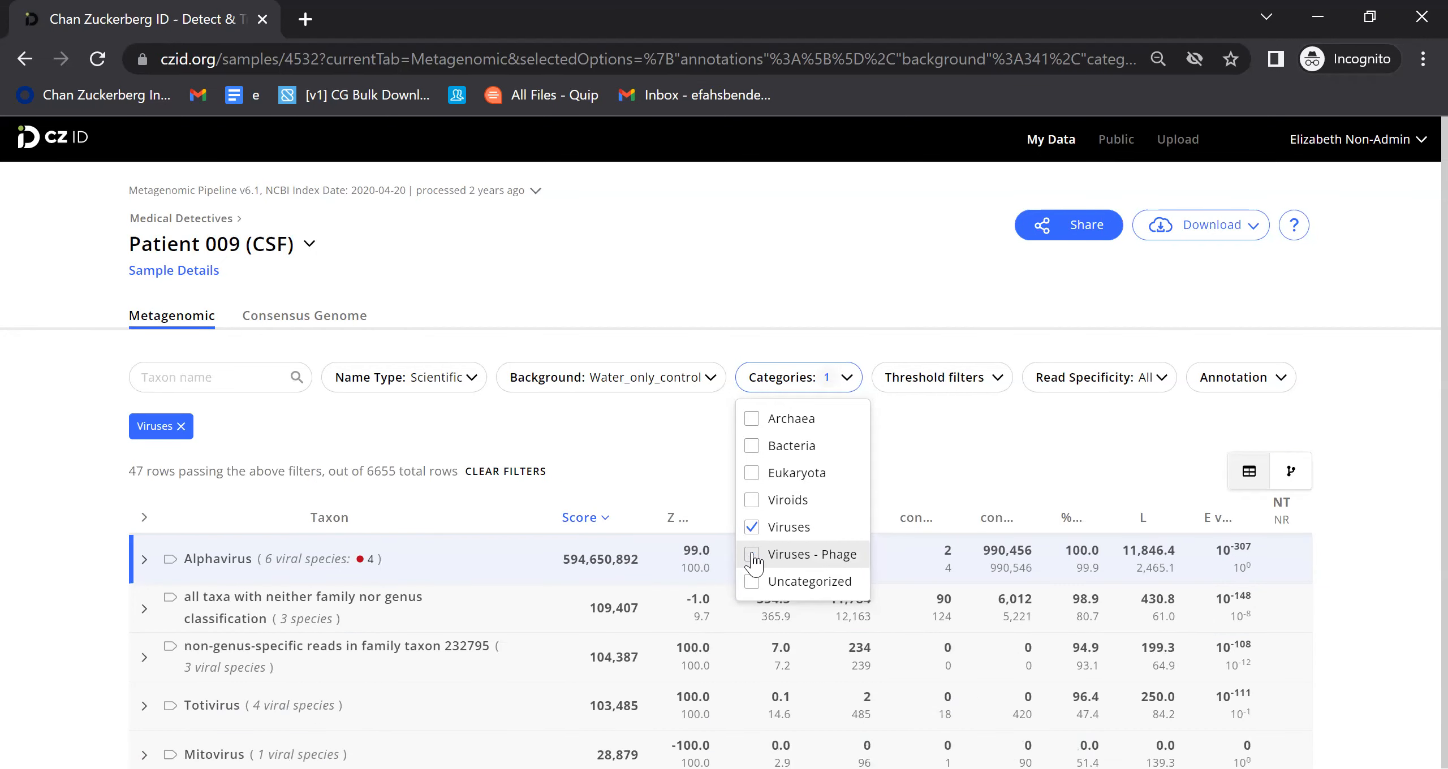
click(649, 453)
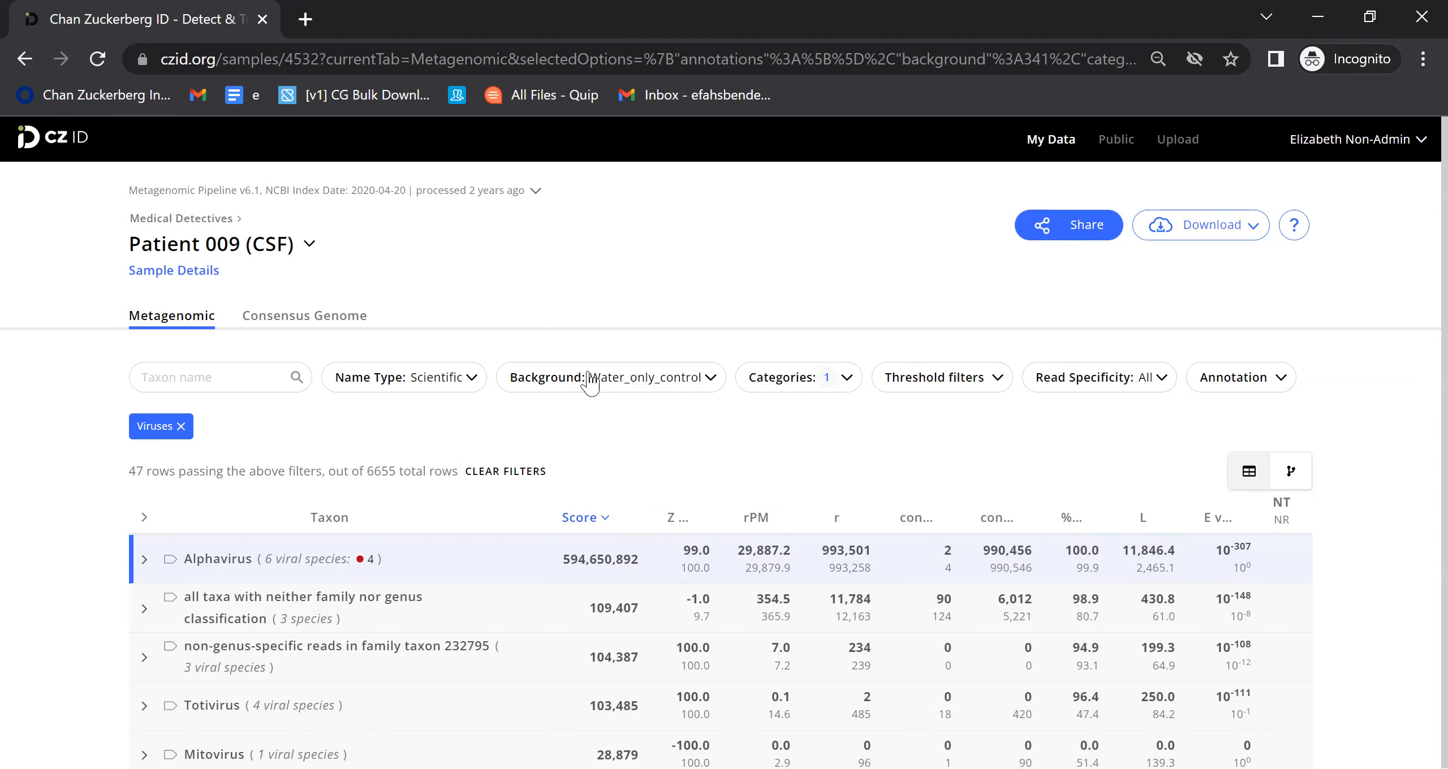
scroll(603, 549, down, 2)
scroll(603, 548, up, 2)
mouse_move(603, 547)
scroll(688, 645, down, 1)
scroll(687, 644, up, 1)
Step: Set a first threshold filter of NT rPM >= 10 for the taxon report
click(926, 387)
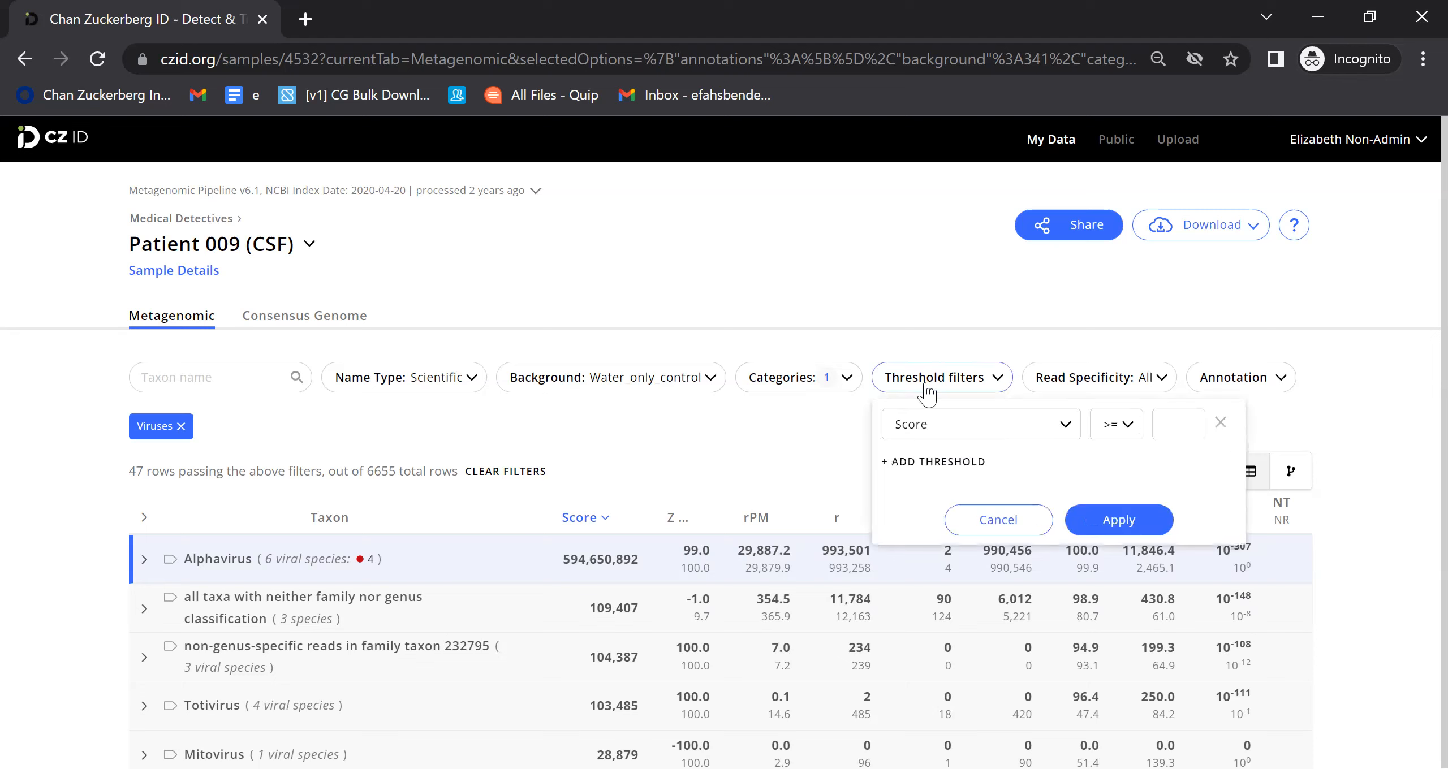
click(930, 429)
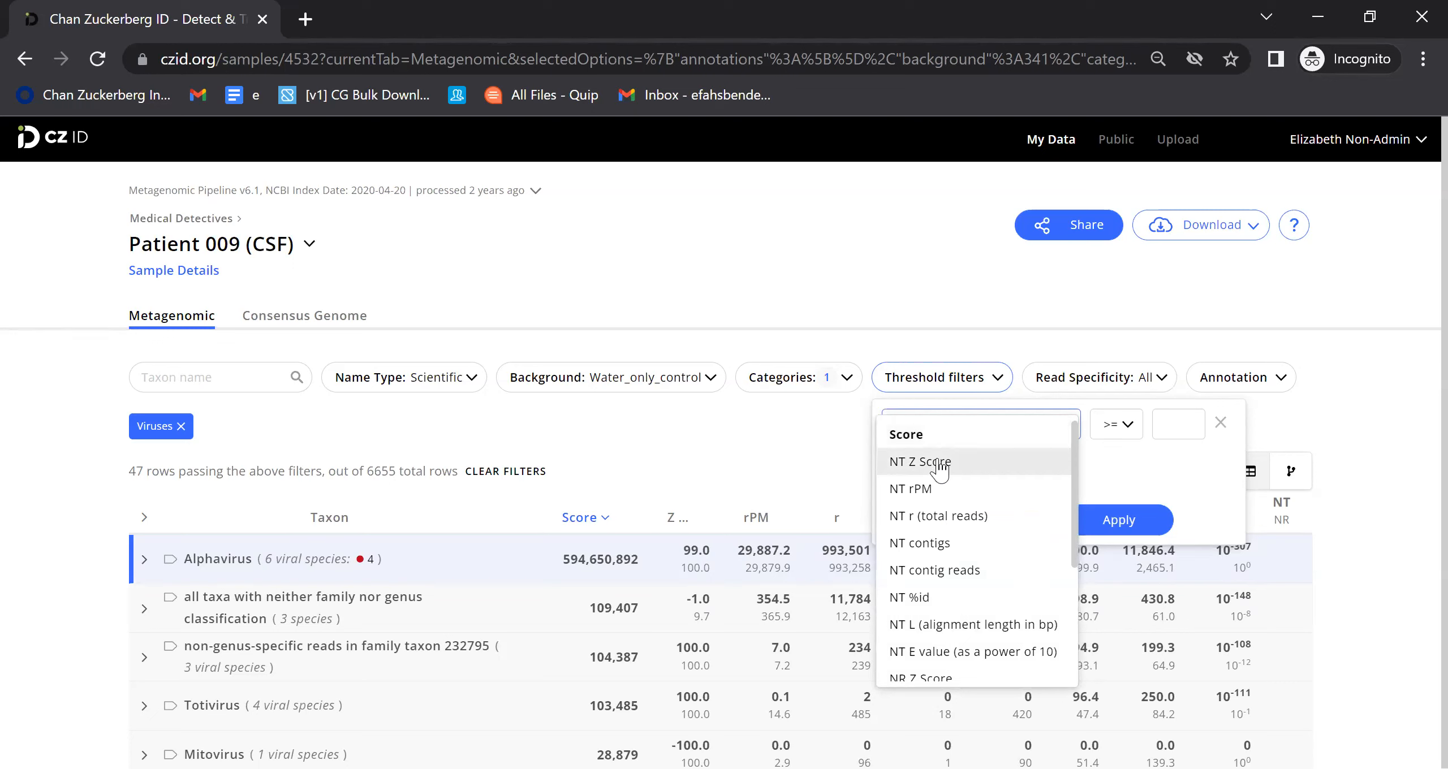
scroll(939, 486, down, 1)
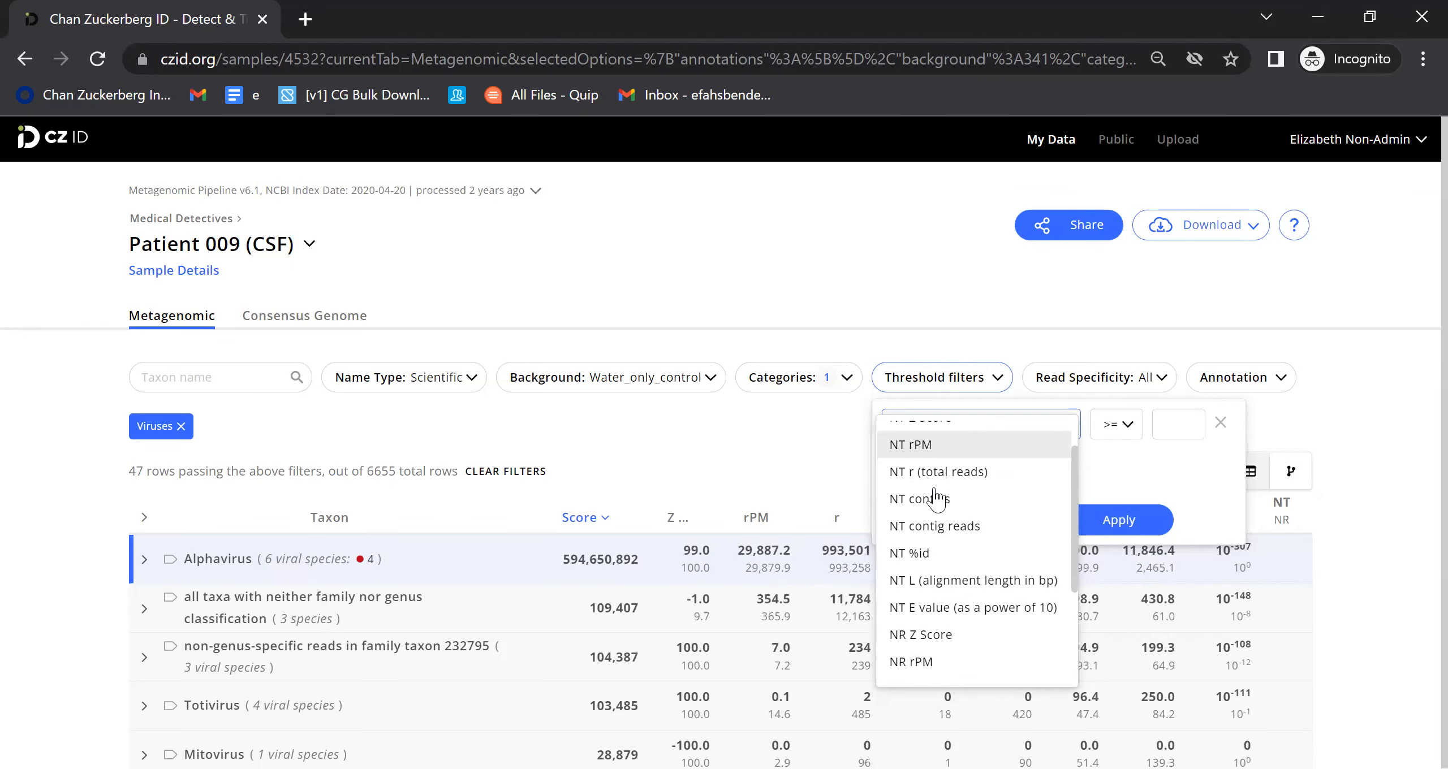
scroll(936, 499, up, 1)
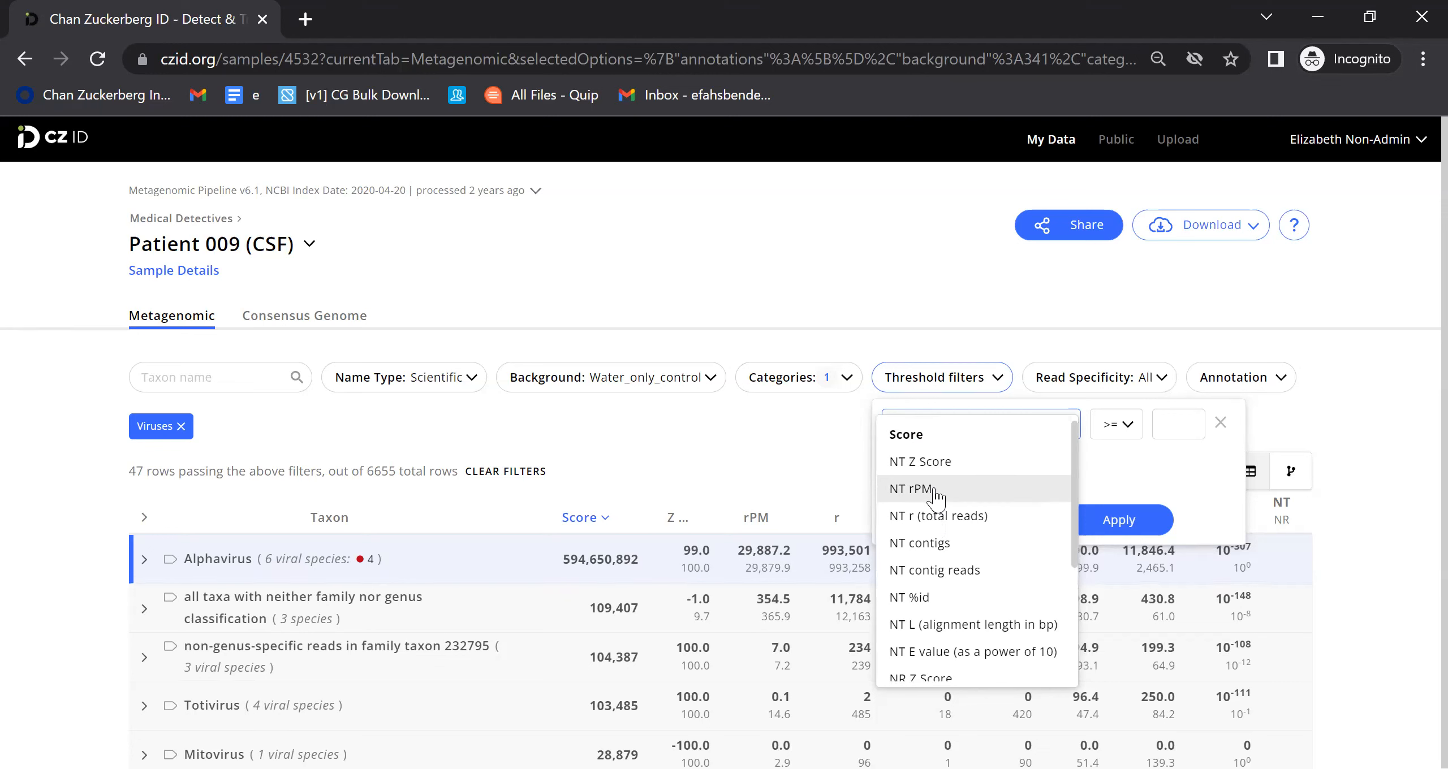
click(936, 489)
click(1176, 431)
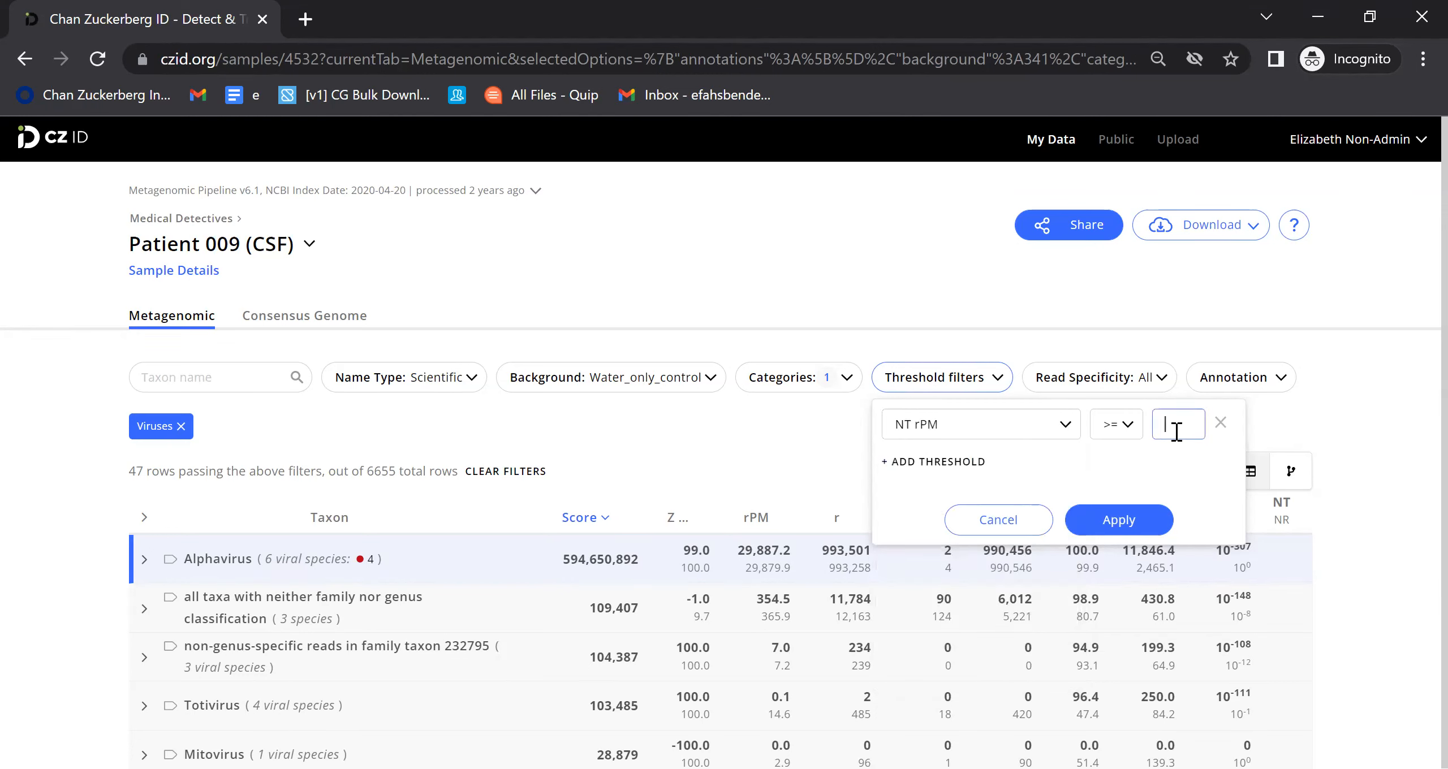
text(10)
Step: Add a second threshold filter of NR rPM >= 1
click(947, 463)
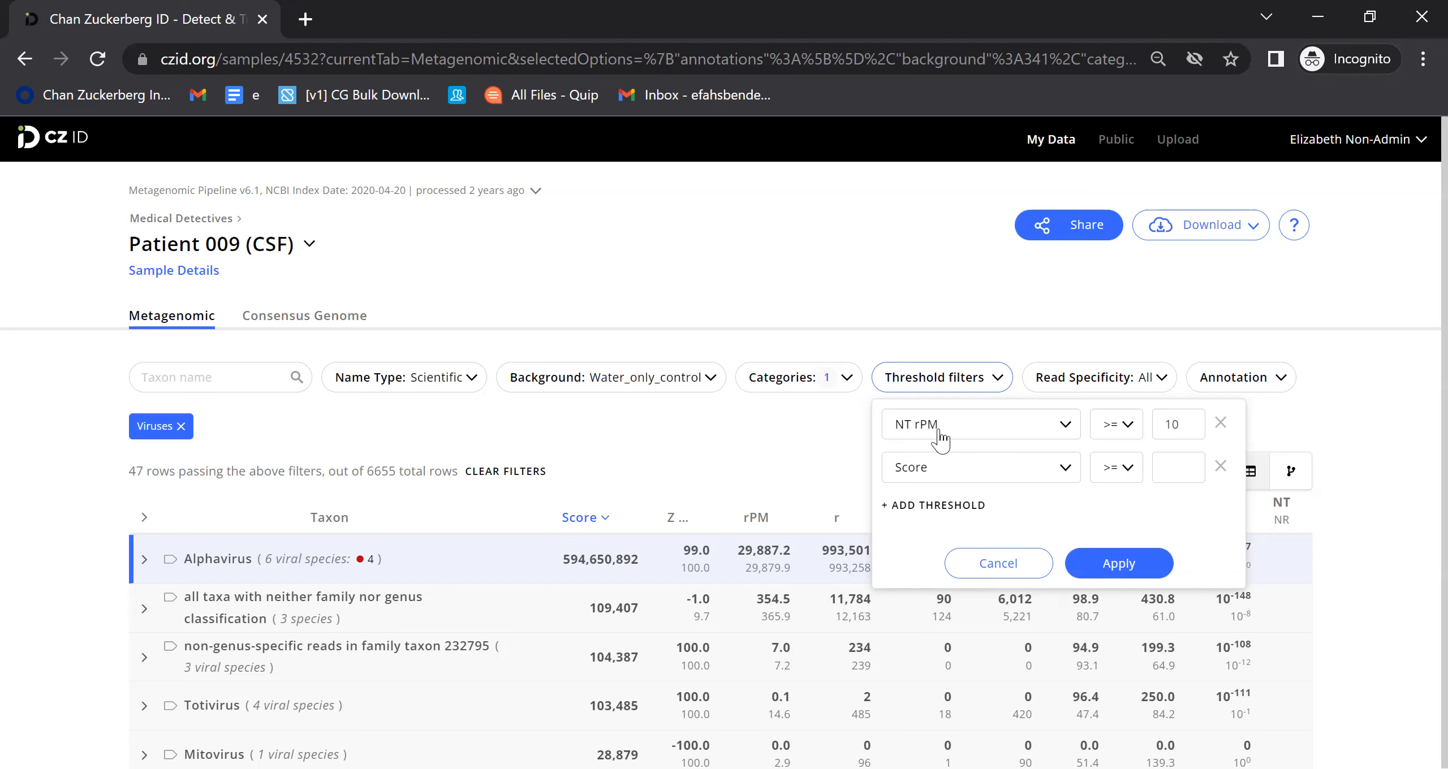
click(934, 468)
scroll(979, 614, down, 1)
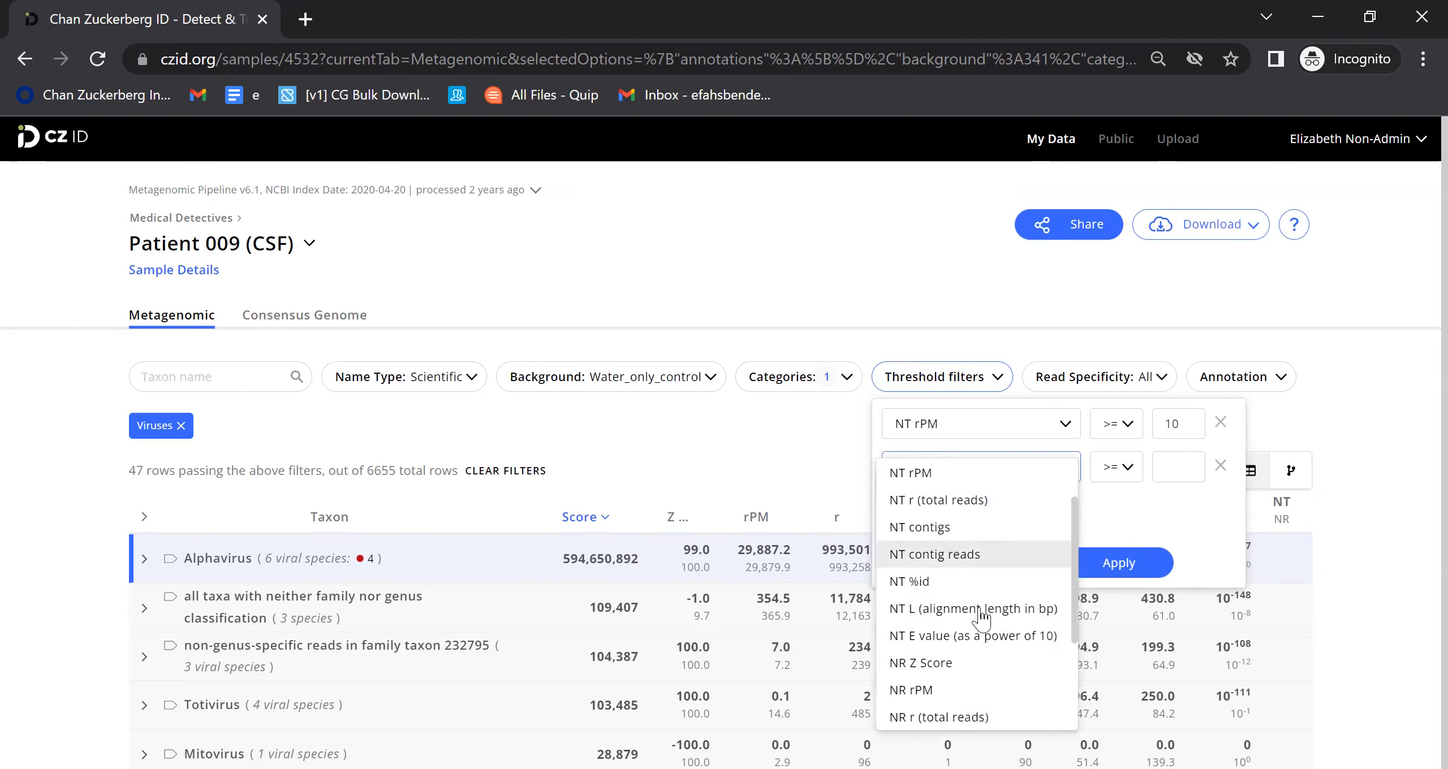
scroll(981, 619, down, 1)
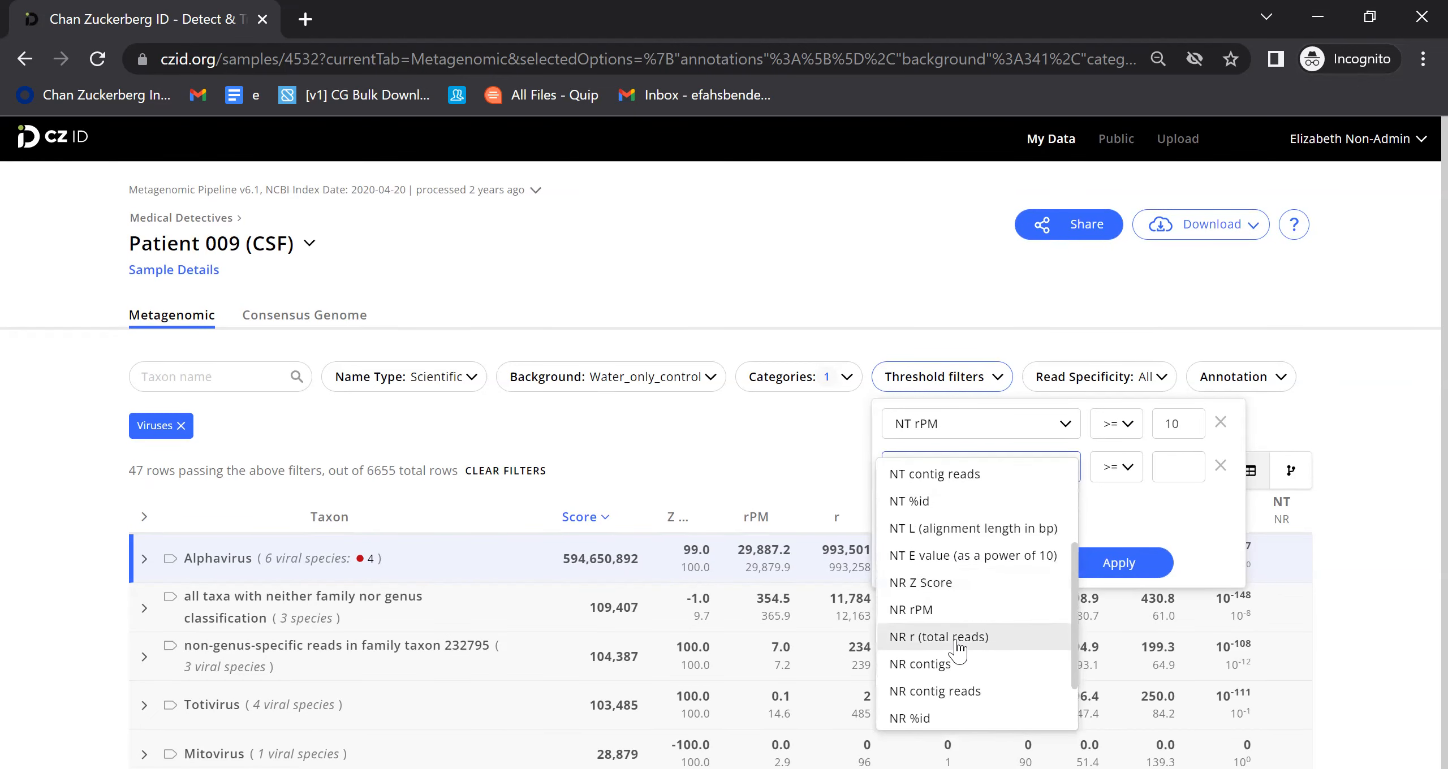
click(955, 610)
click(1171, 472)
text(1)
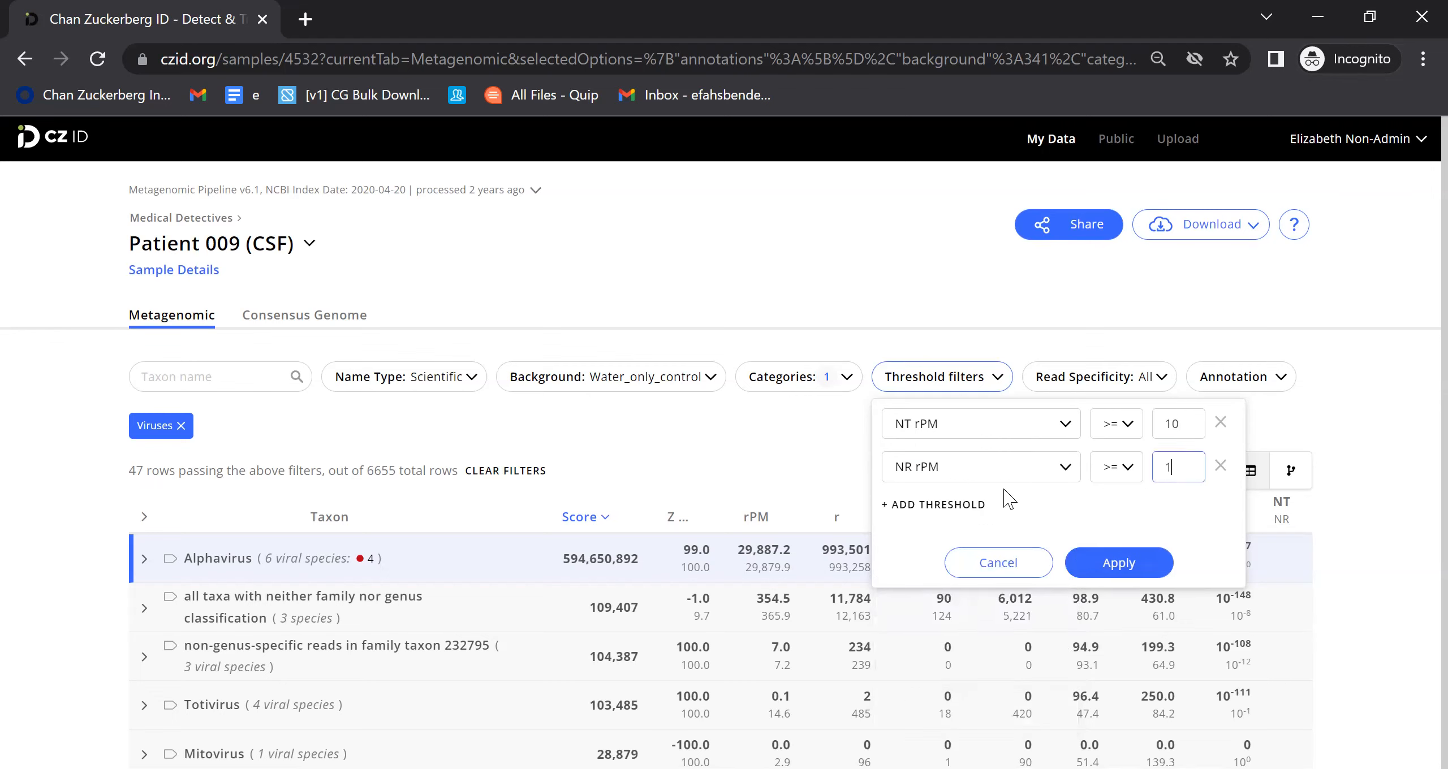
Step: Add a third threshold of NT L (alignment length in bp) >= 50 and apply the threshold filters
click(960, 506)
click(959, 511)
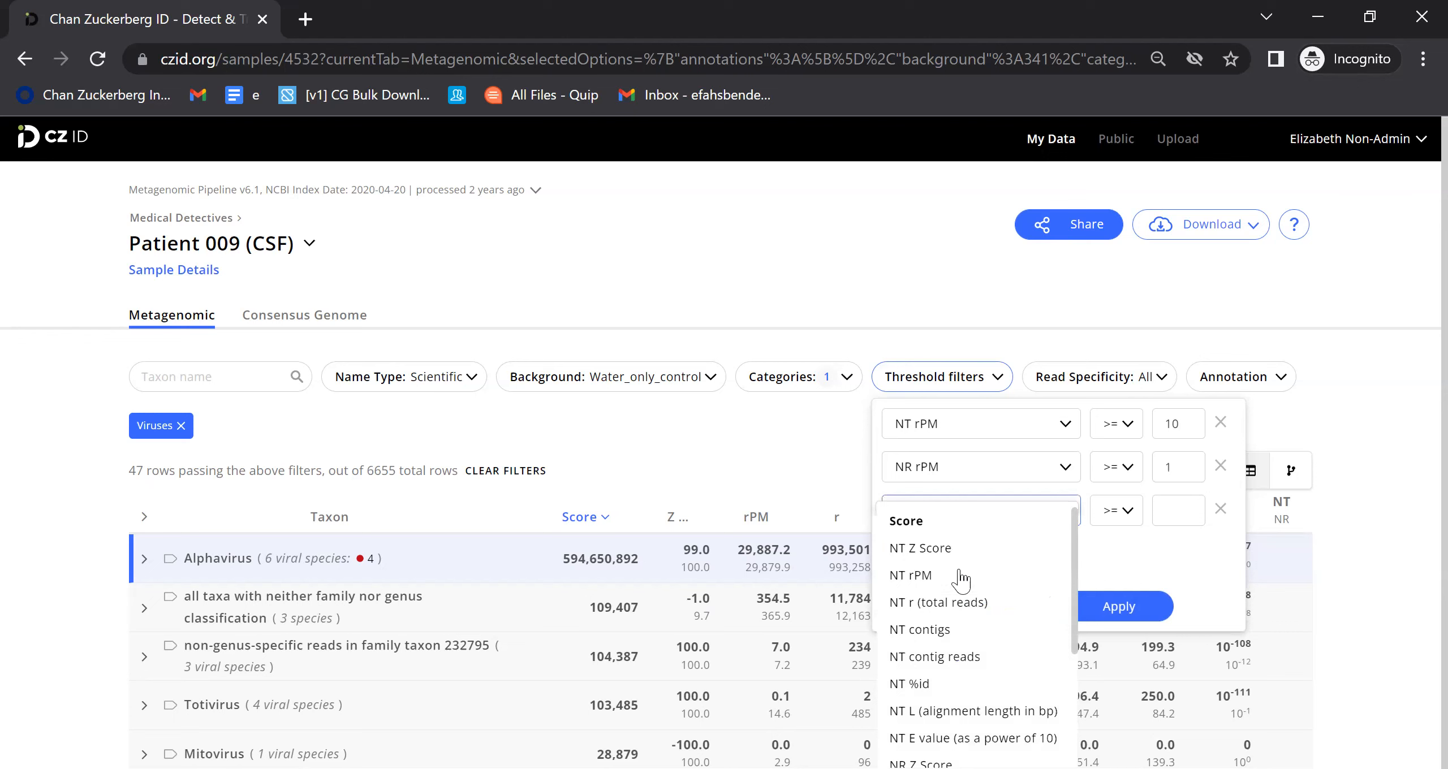
scroll(959, 594, down, 1)
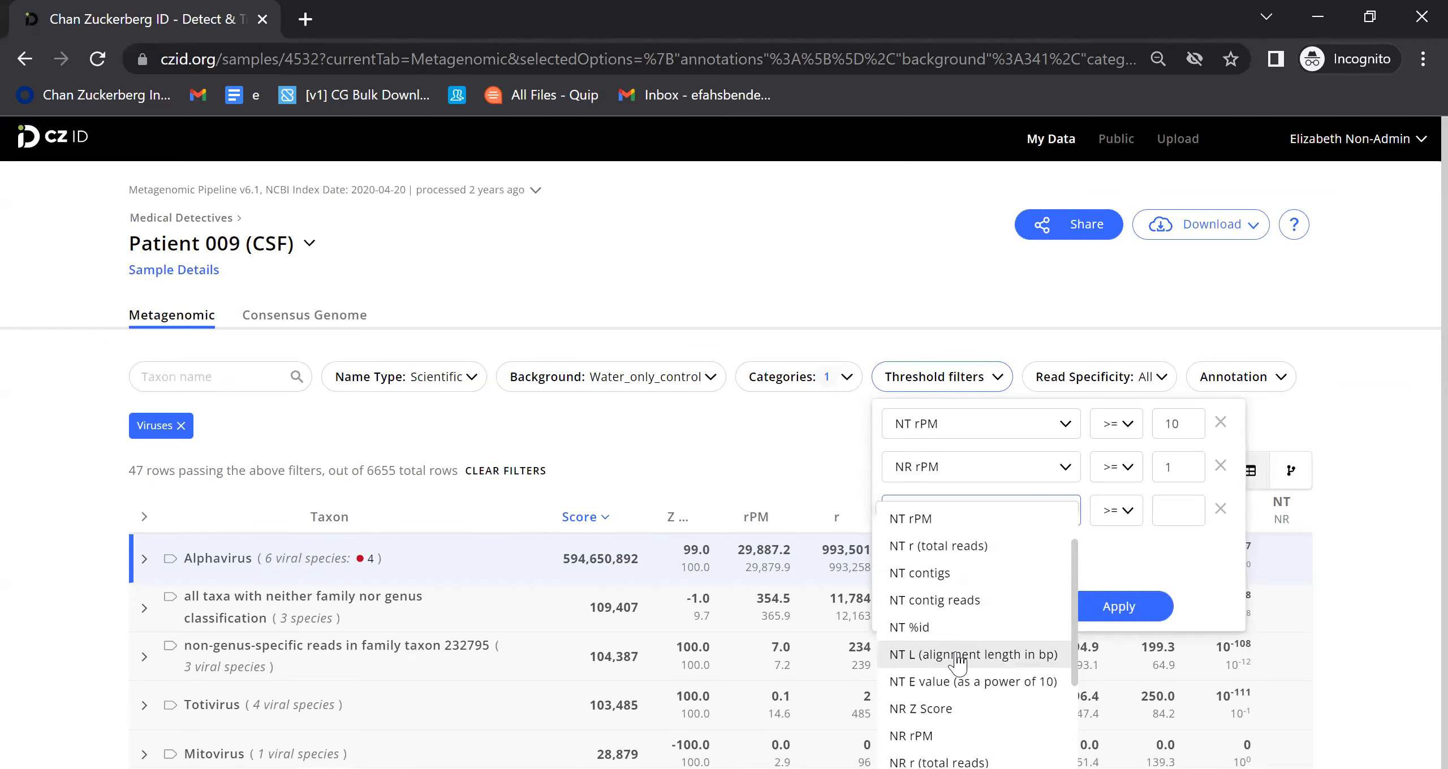
click(960, 655)
click(1182, 510)
text(50)
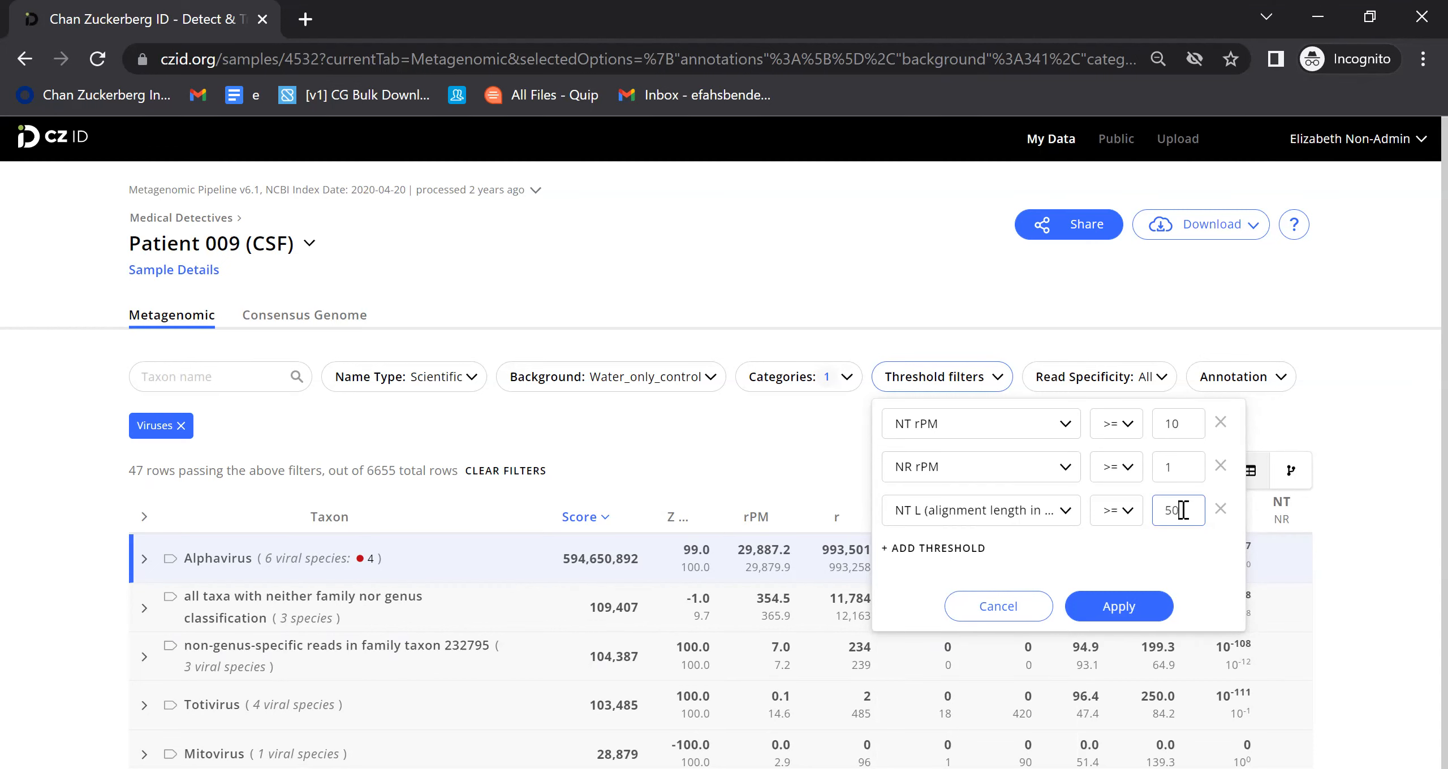
click(1120, 606)
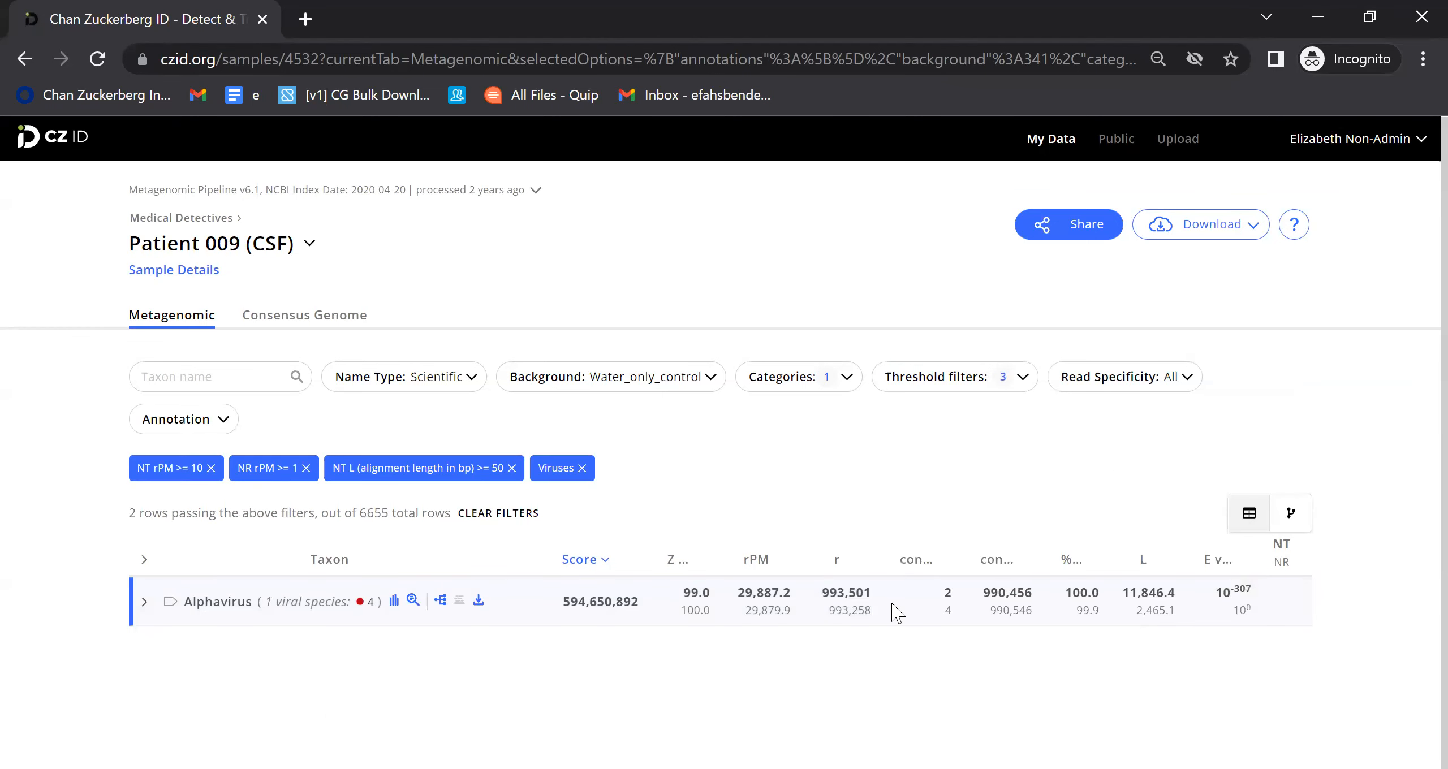
Step: Expand the Alphavirus genus and view Chikungunya virus coverage for accessions KY751908.1 and KX619426.1
click(145, 603)
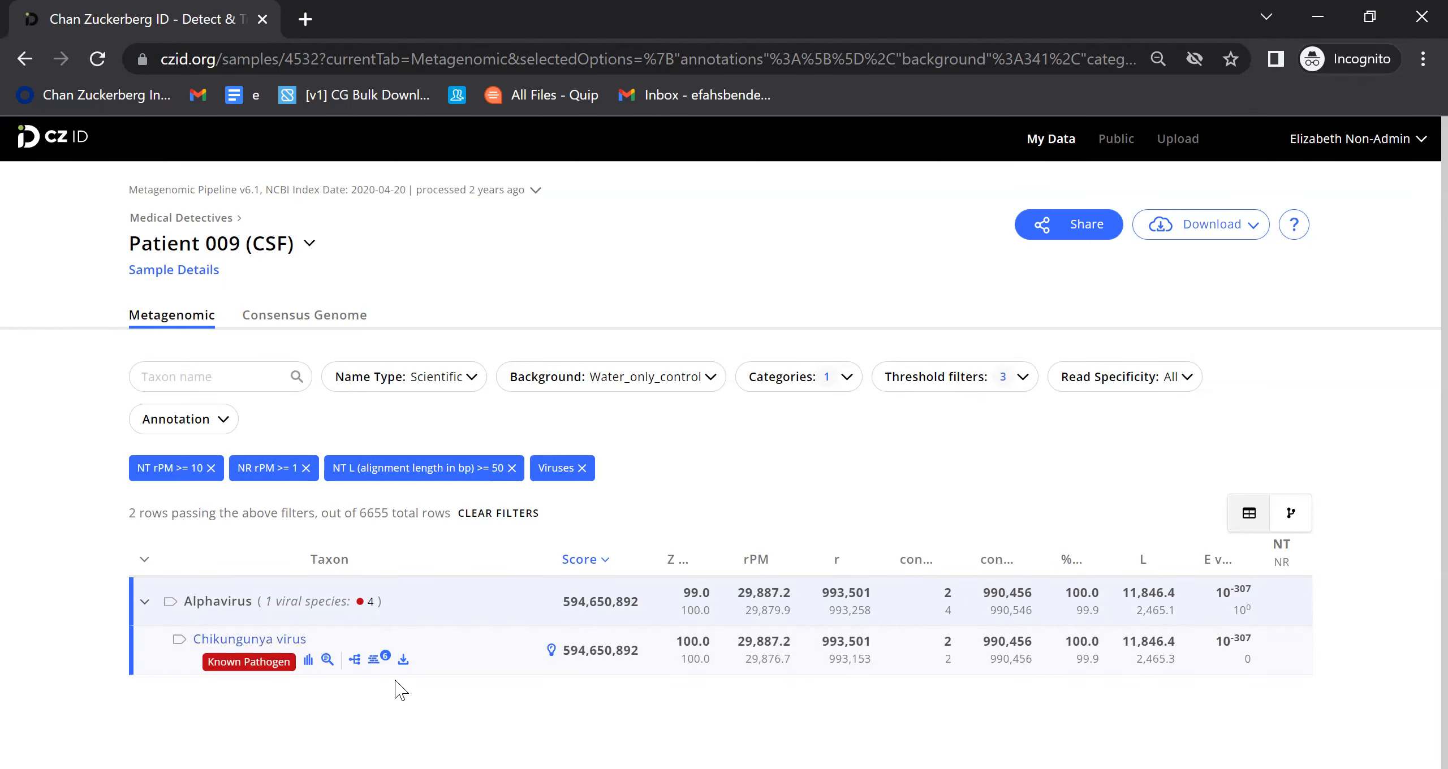
click(308, 662)
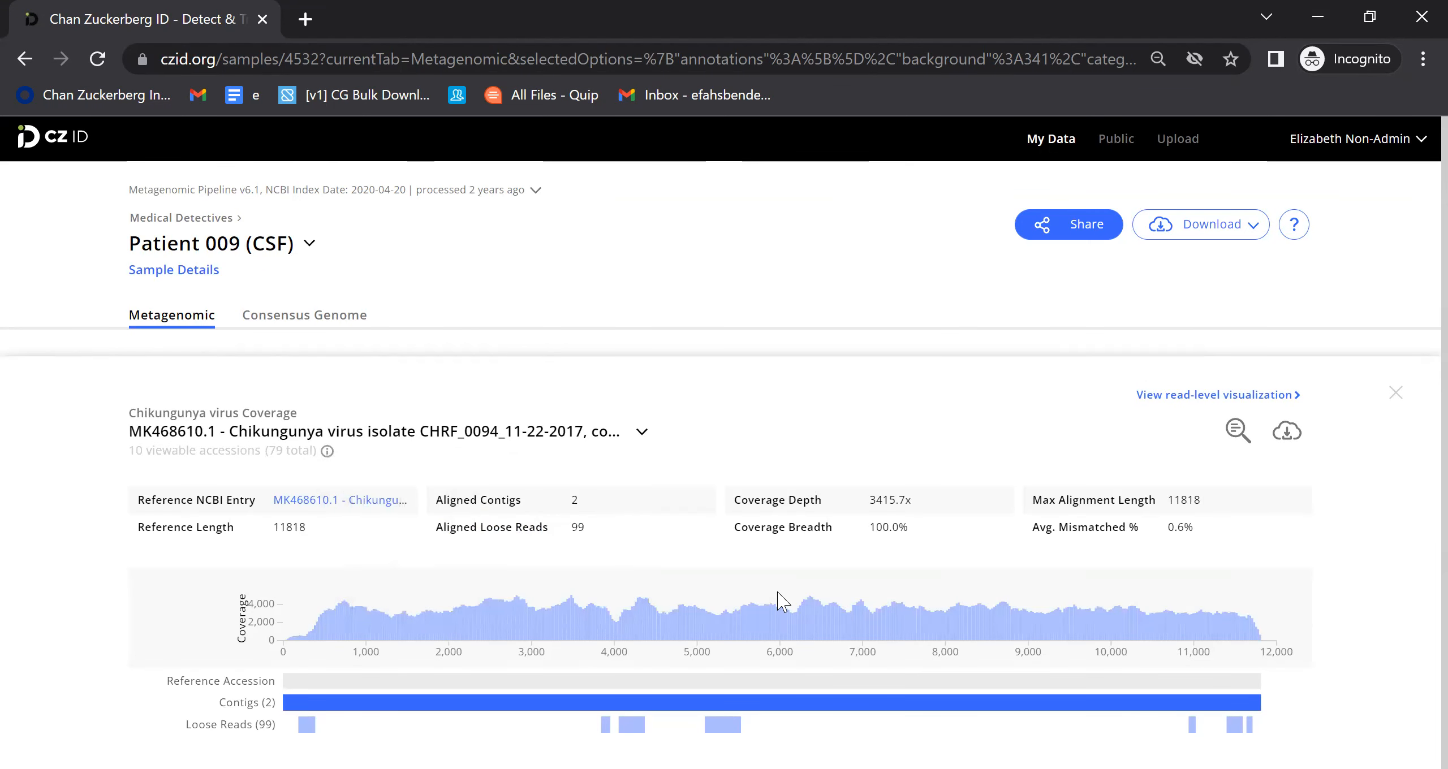
click(641, 432)
scroll(575, 622, down, 5)
scroll(575, 526, up, 5)
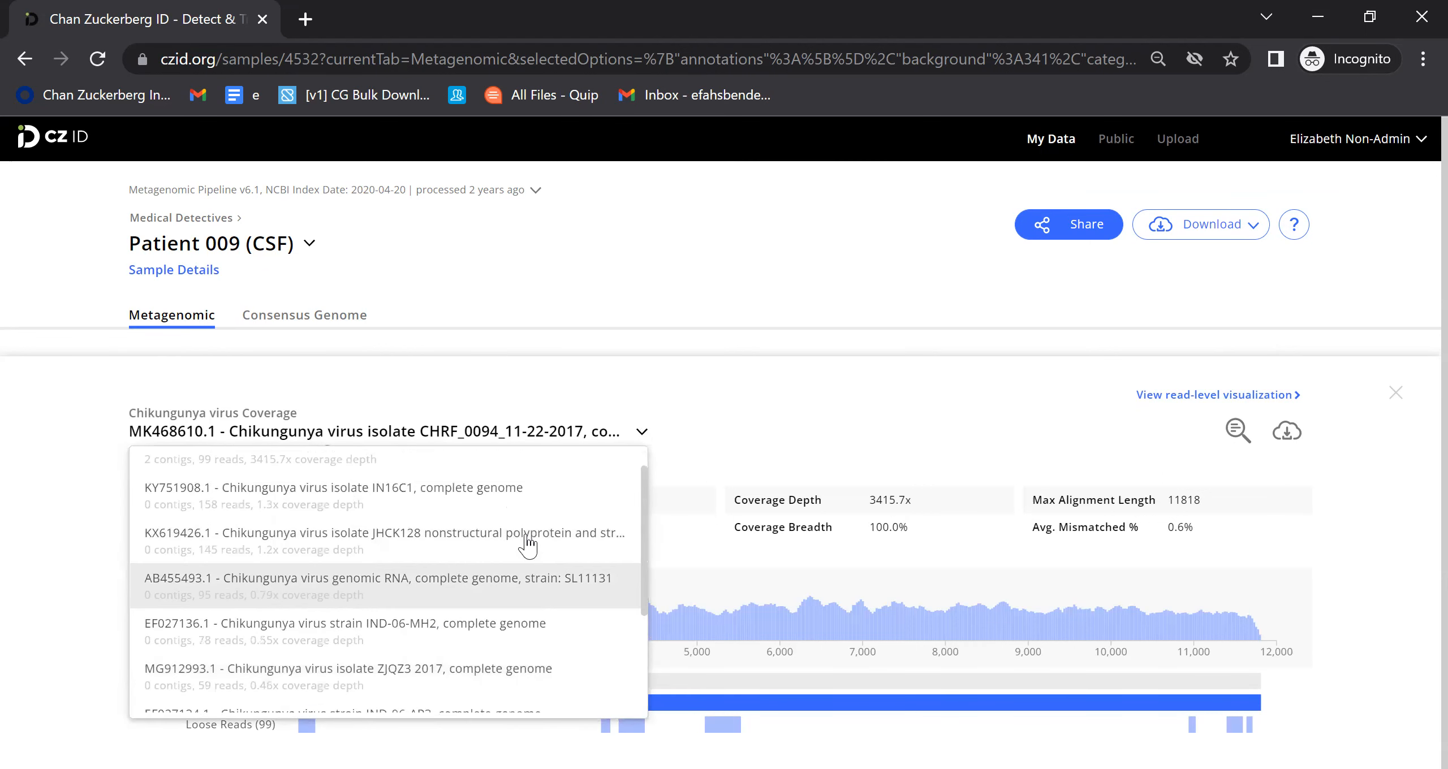
click(493, 540)
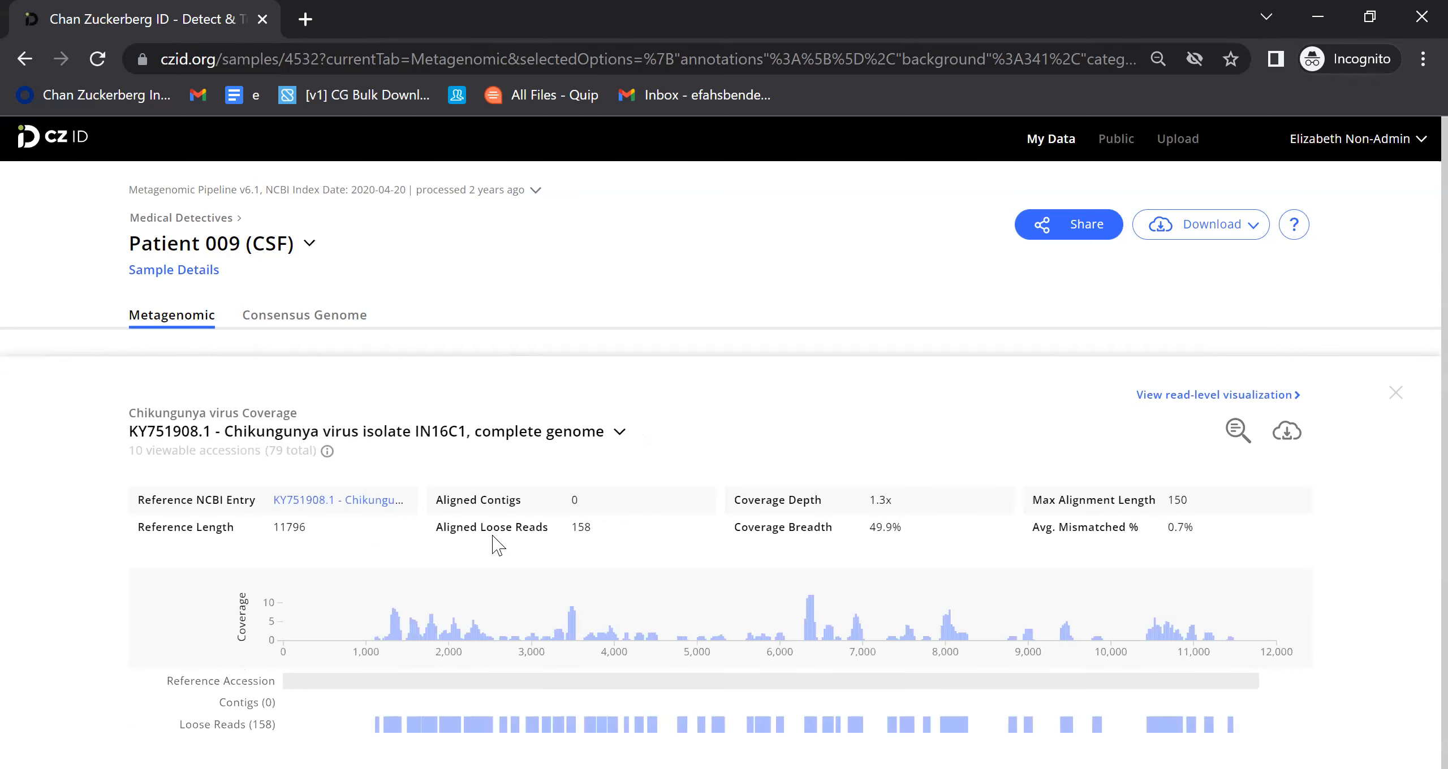
click(573, 442)
click(535, 589)
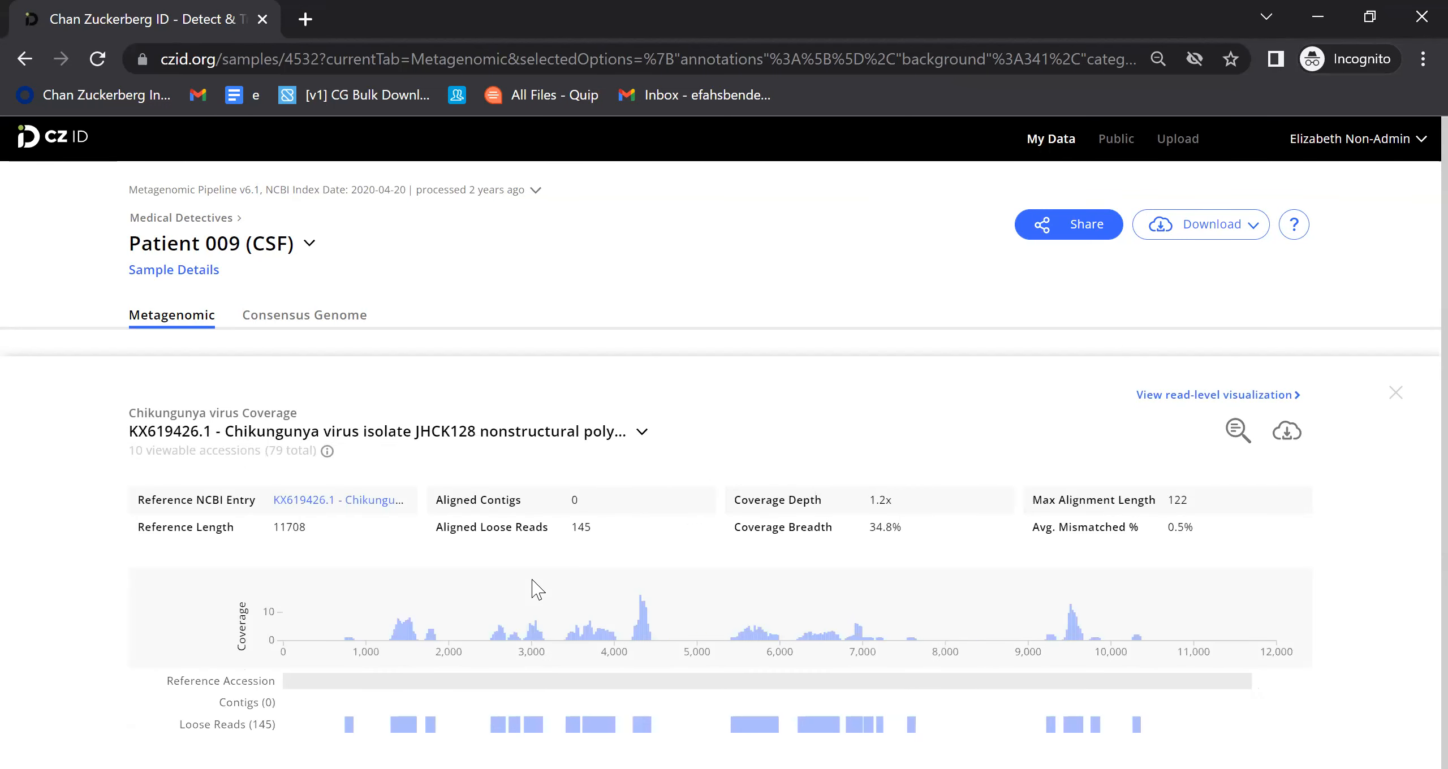
Step: View the BLAST type choices for Chikungunya virus, dismiss them and return from the coverage visualization to the taxon table
click(1242, 436)
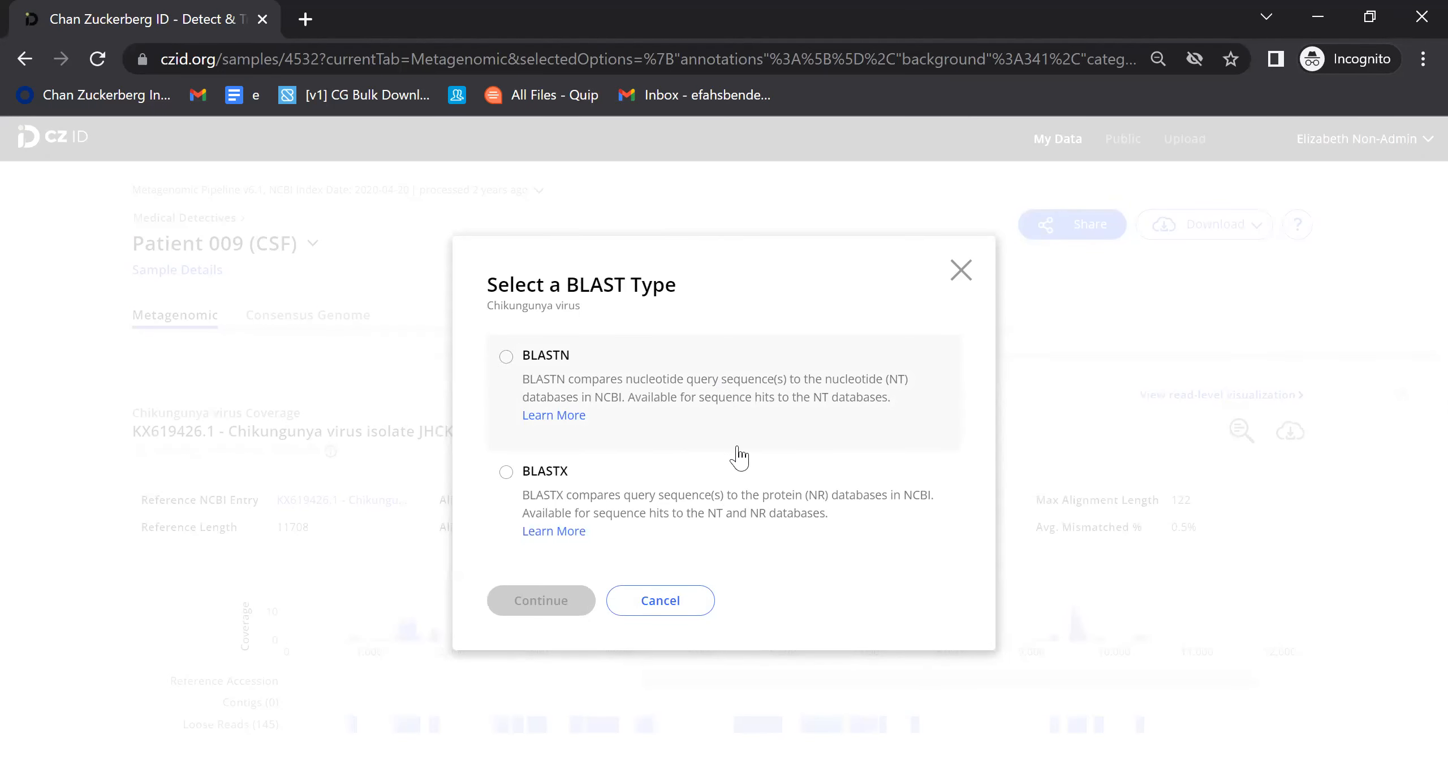
click(960, 280)
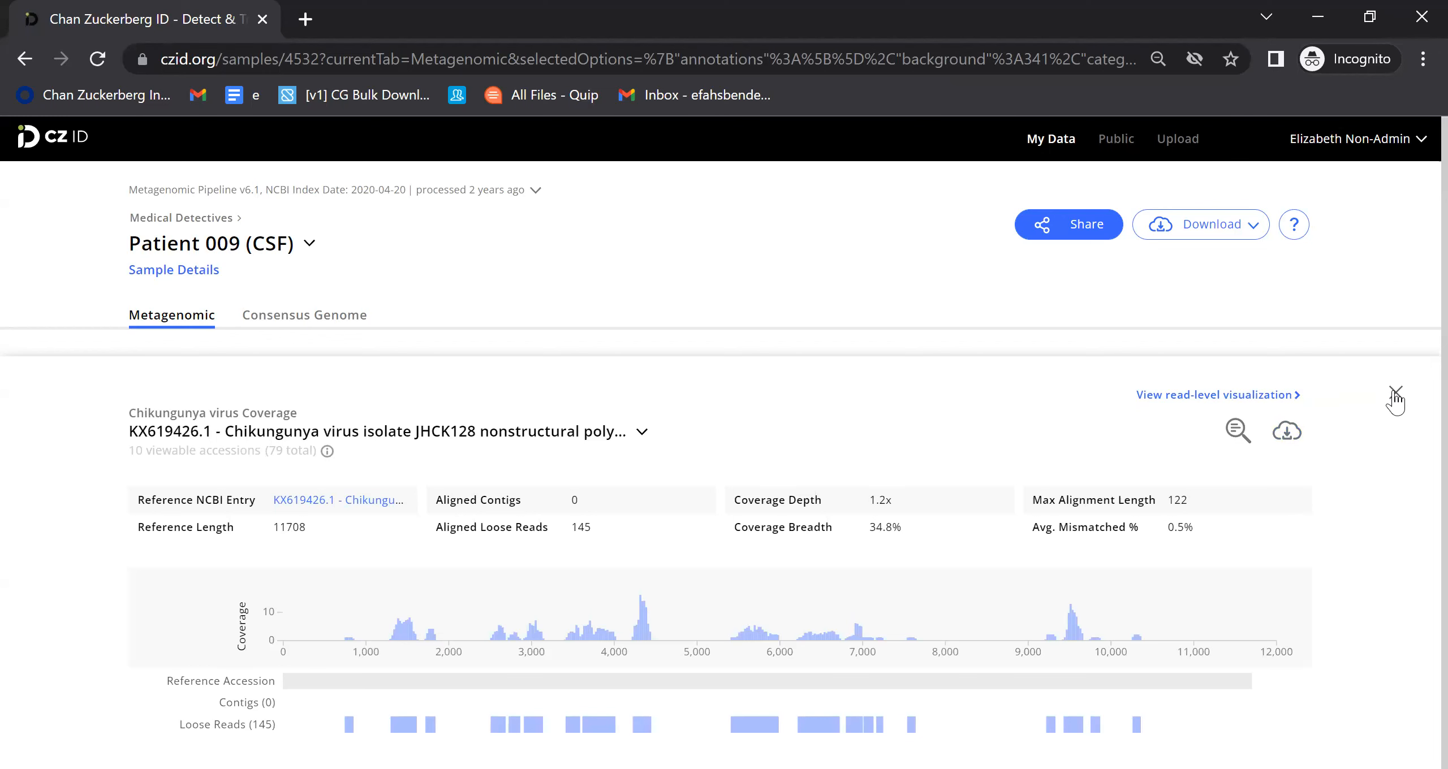
scroll(1006, 492, up, 4)
Step: Check the consensus genome and FASTA download options for Chikungunya virus without downloading anything
mouse_move(398, 660)
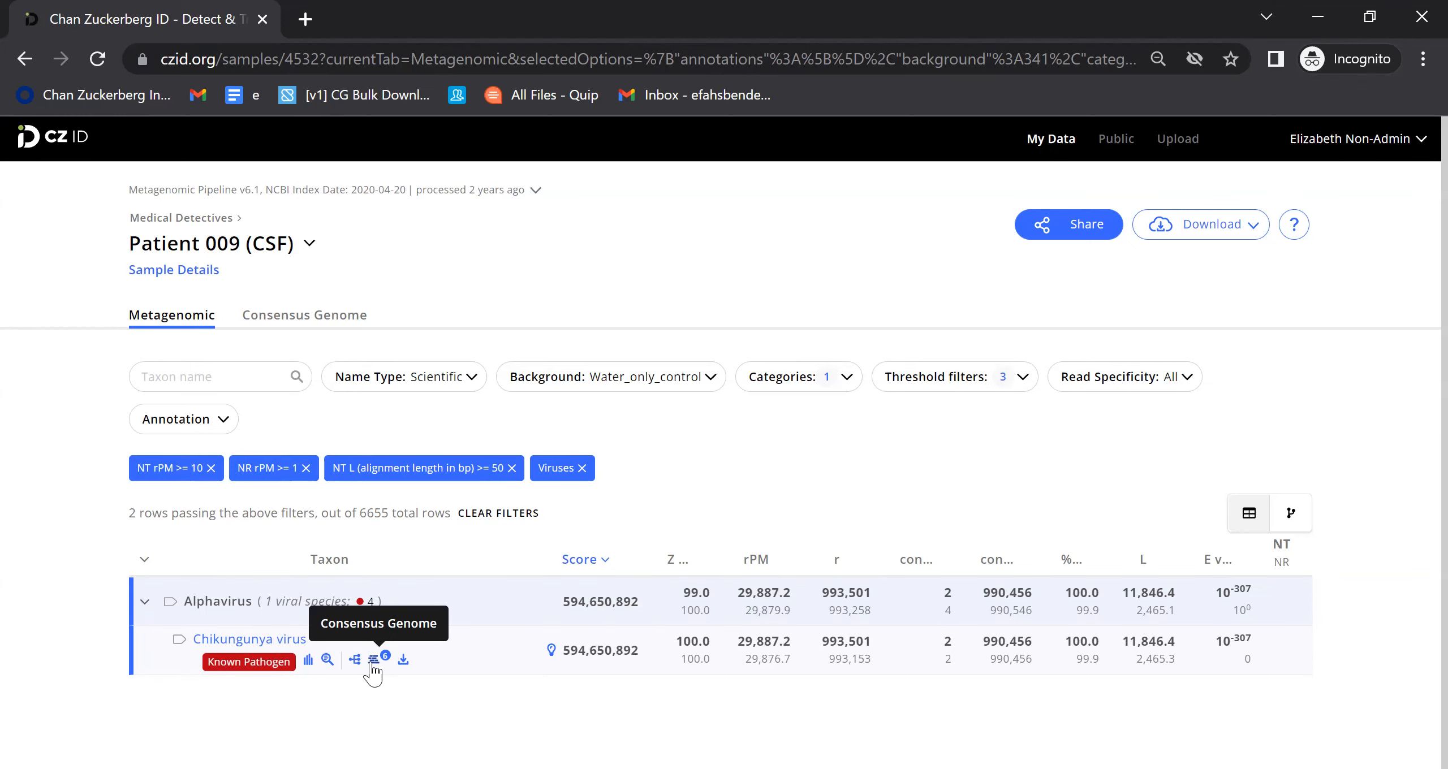
click(404, 659)
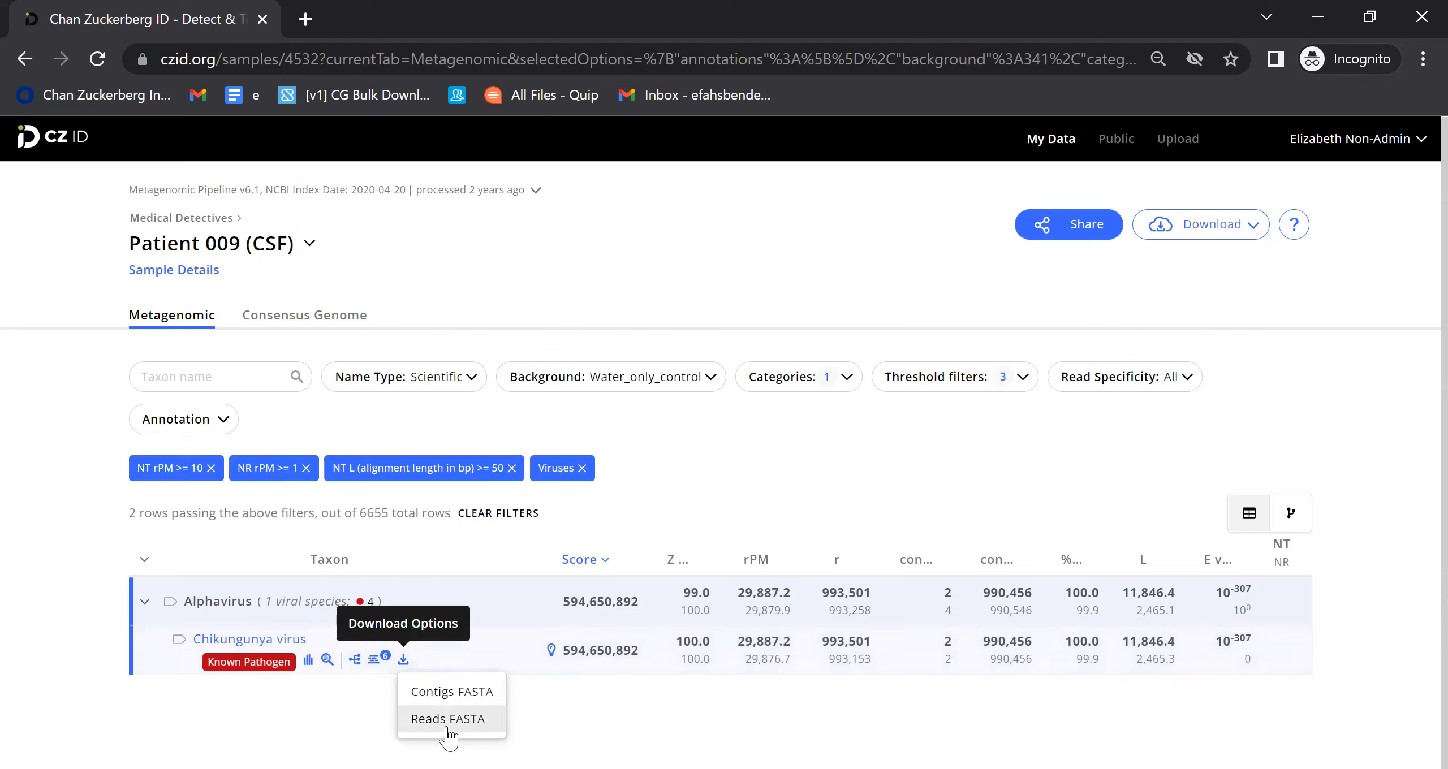
click(623, 723)
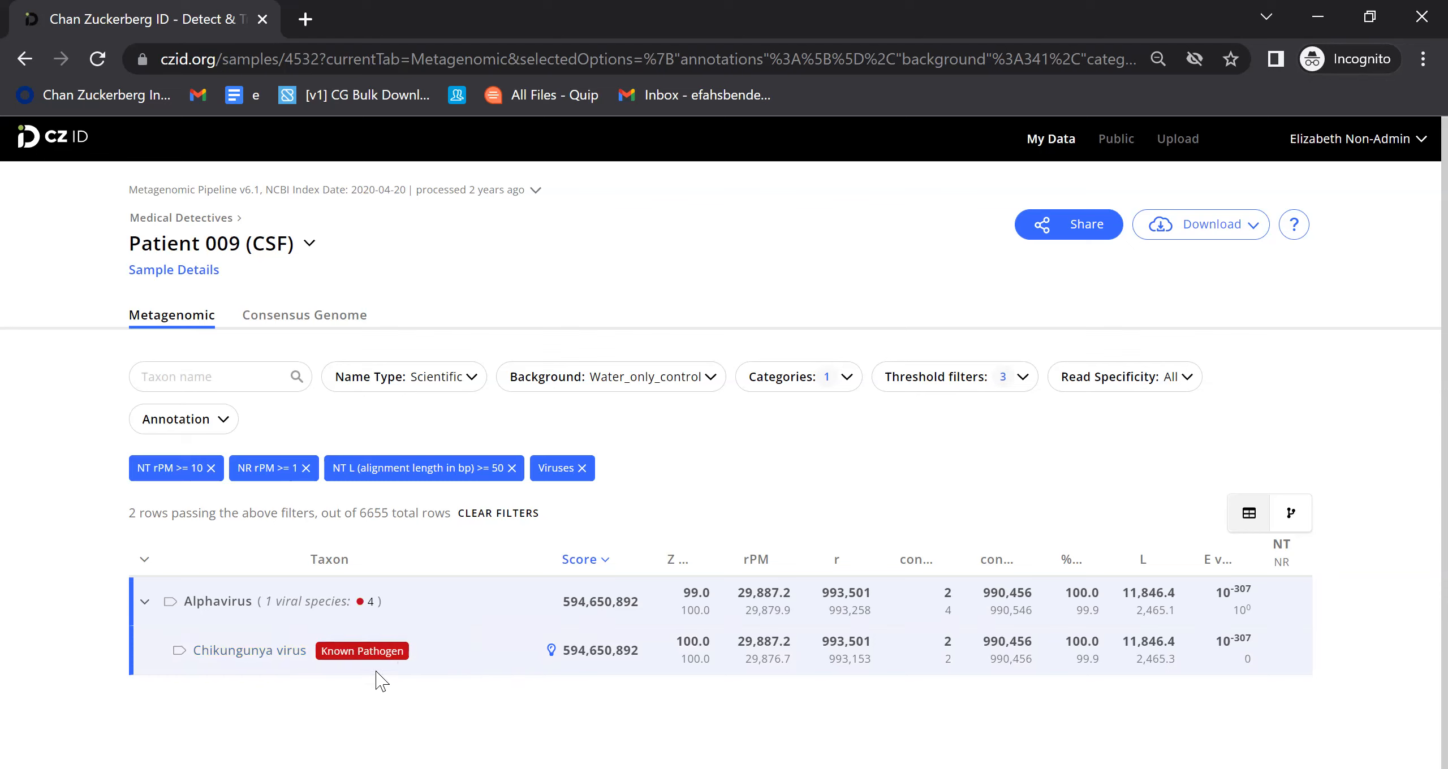
Step: Annotate Chikungunya virus as a Hit and filter the report by the Hit annotation
click(180, 641)
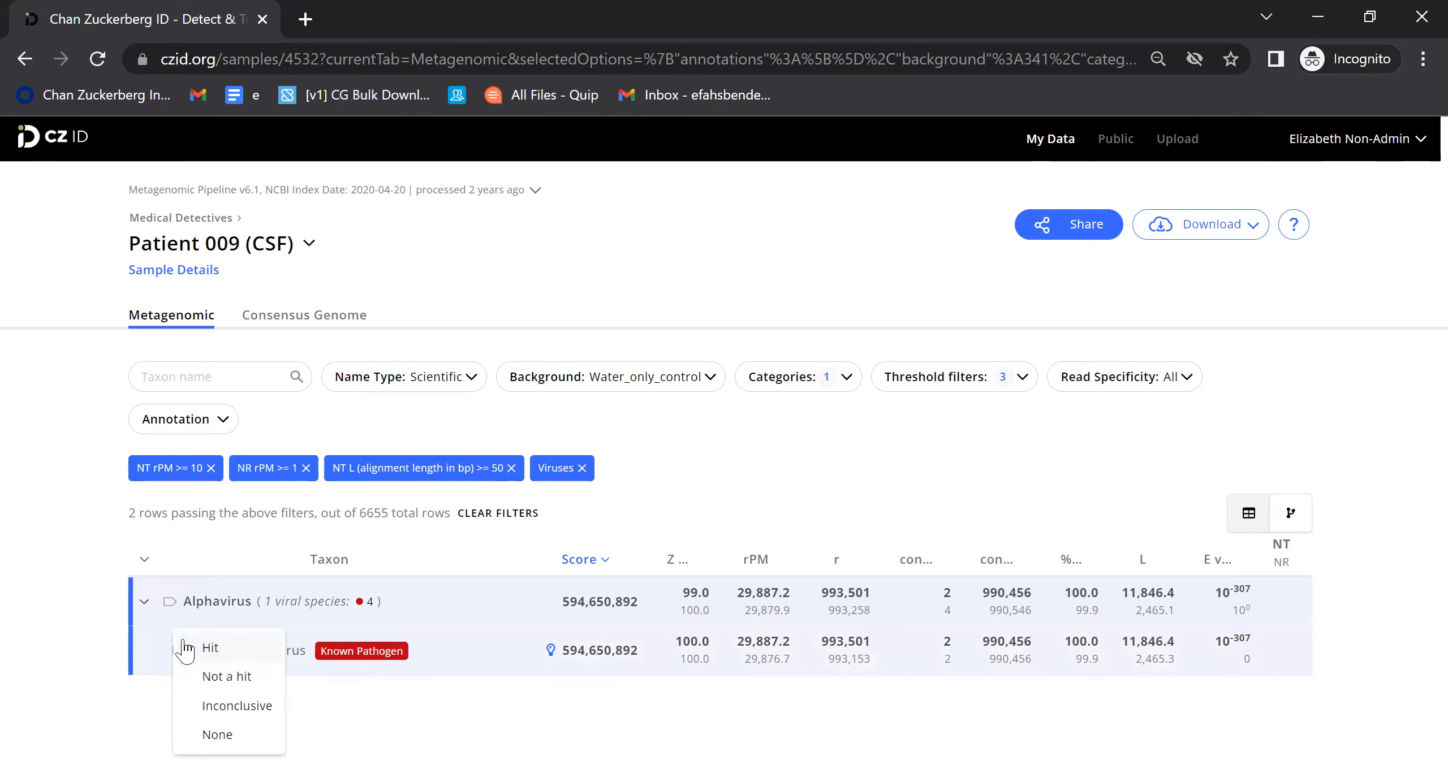
click(226, 656)
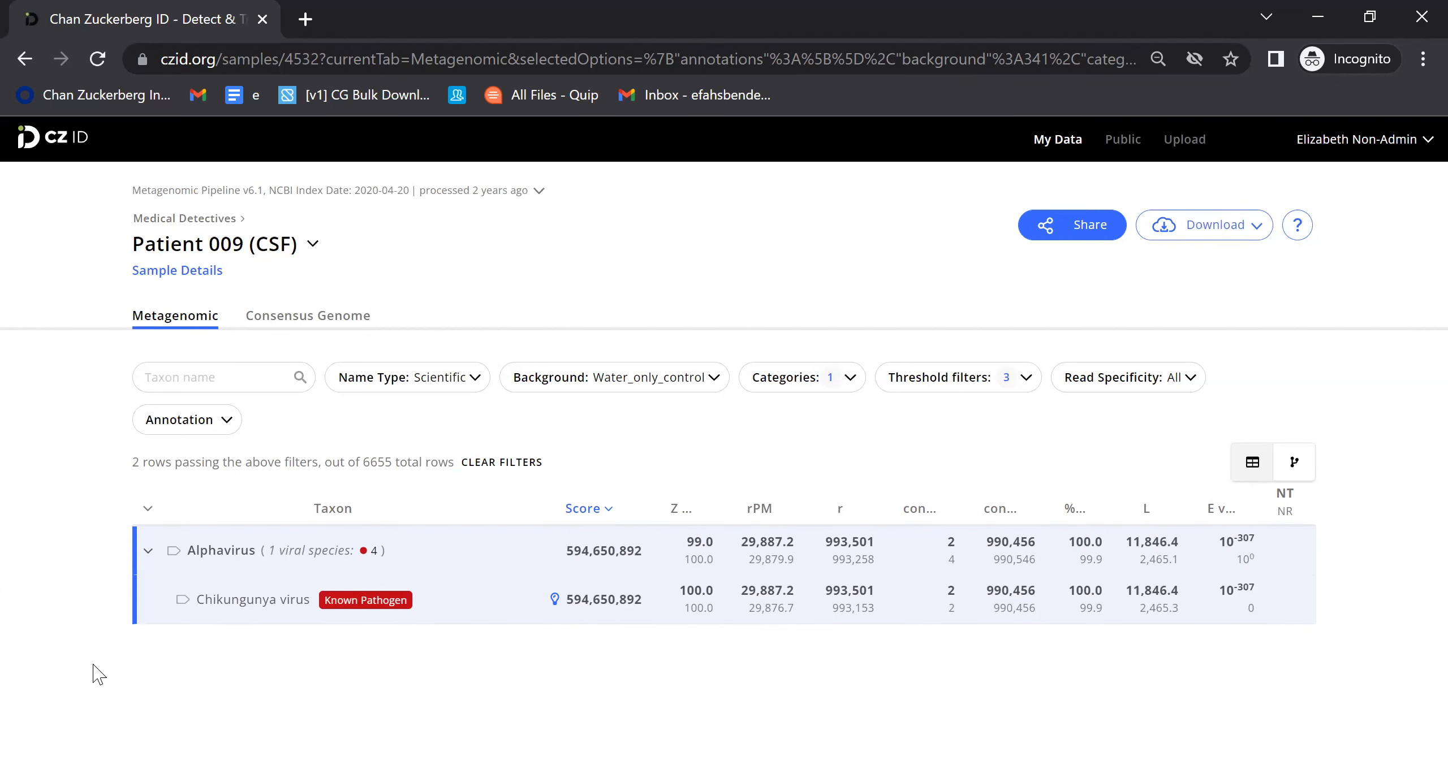
click(182, 590)
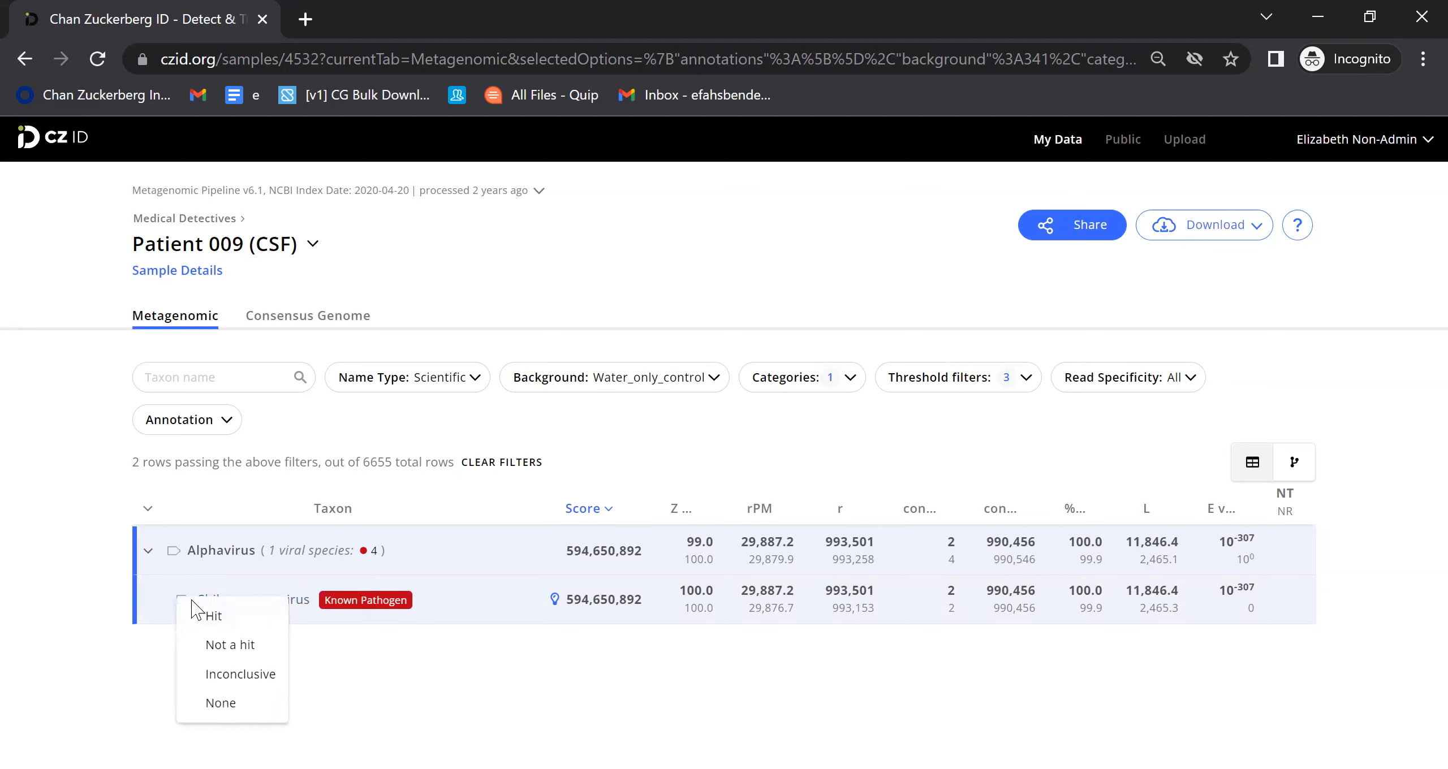
click(237, 615)
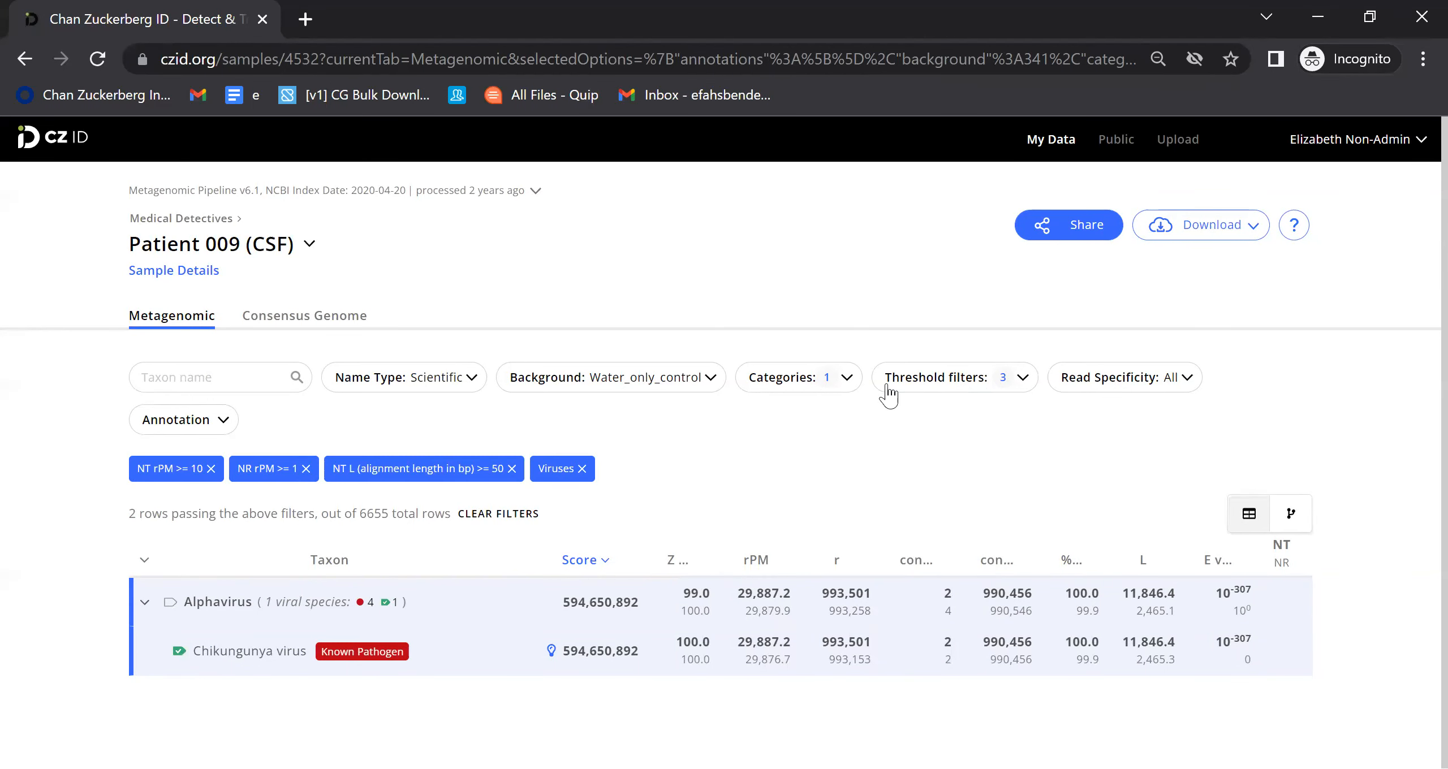
click(221, 429)
click(164, 462)
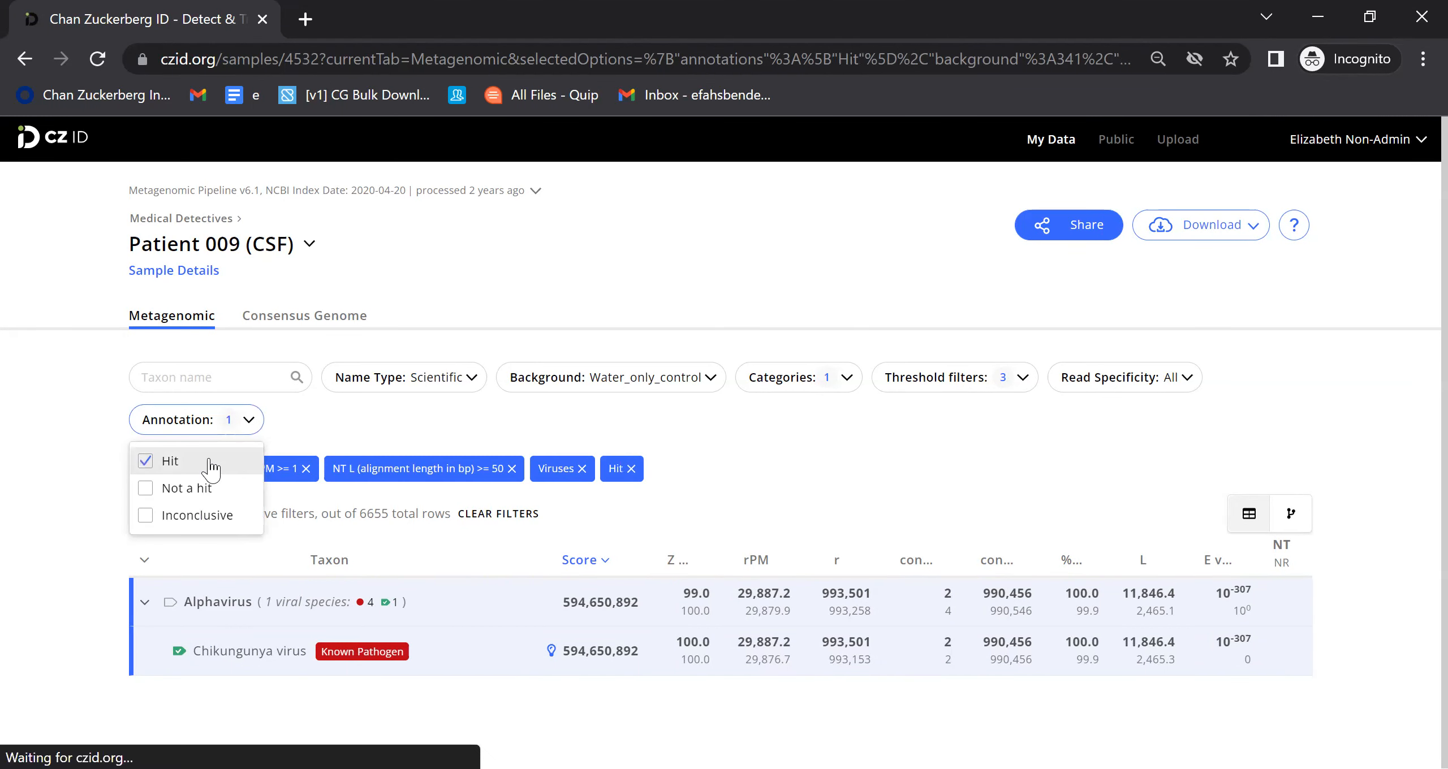
Step: Remove all active category, threshold and annotation filters from the Patient 009 (CSF) report
click(641, 476)
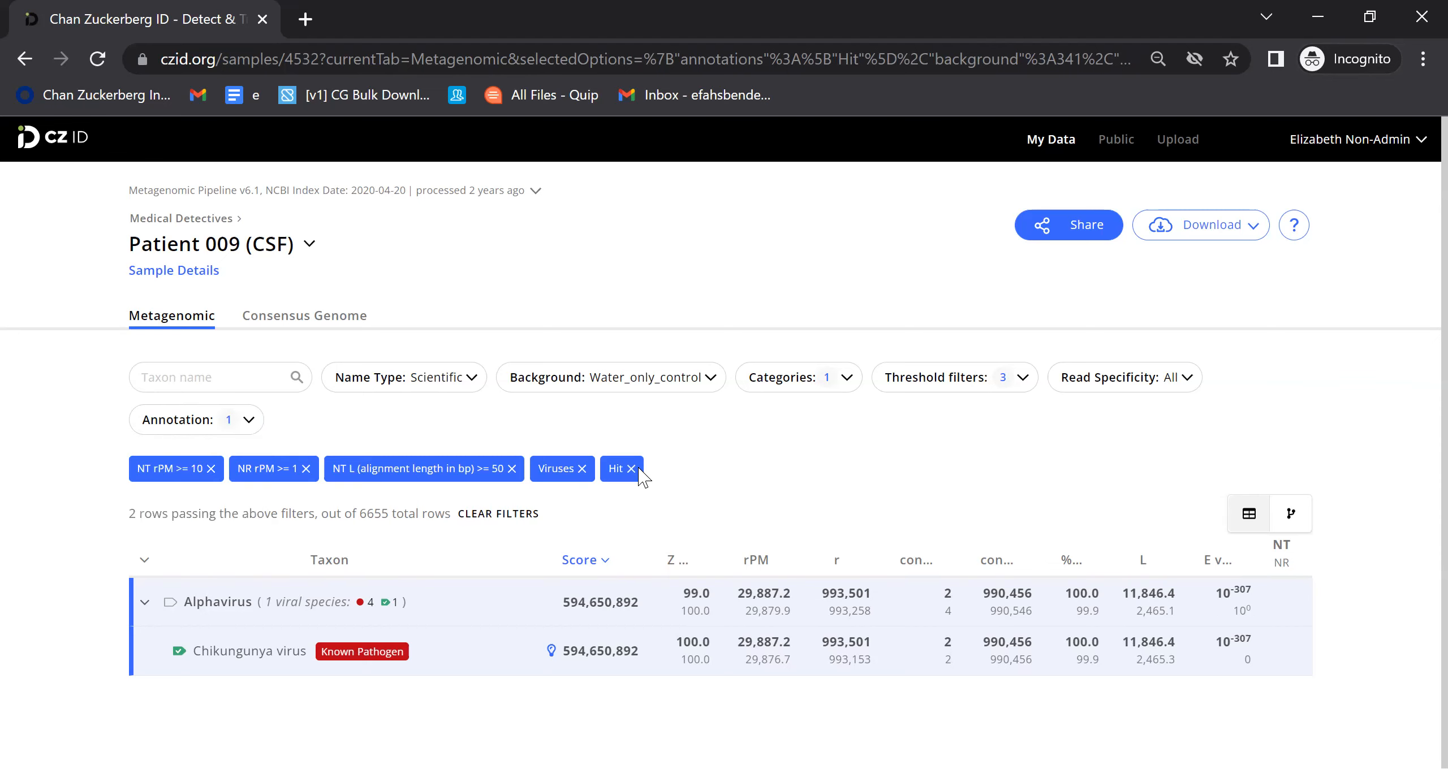
click(581, 468)
click(513, 469)
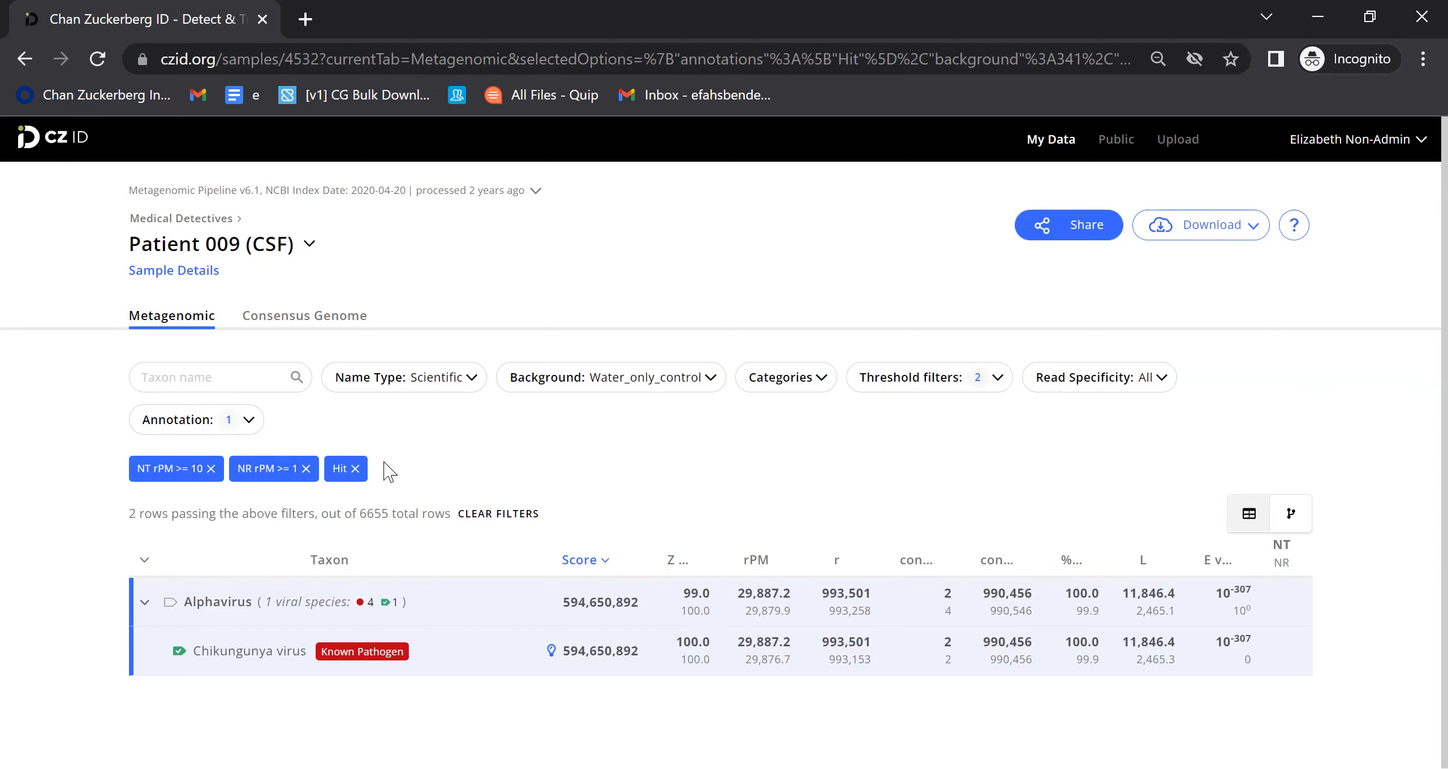
click(354, 468)
click(306, 426)
click(211, 426)
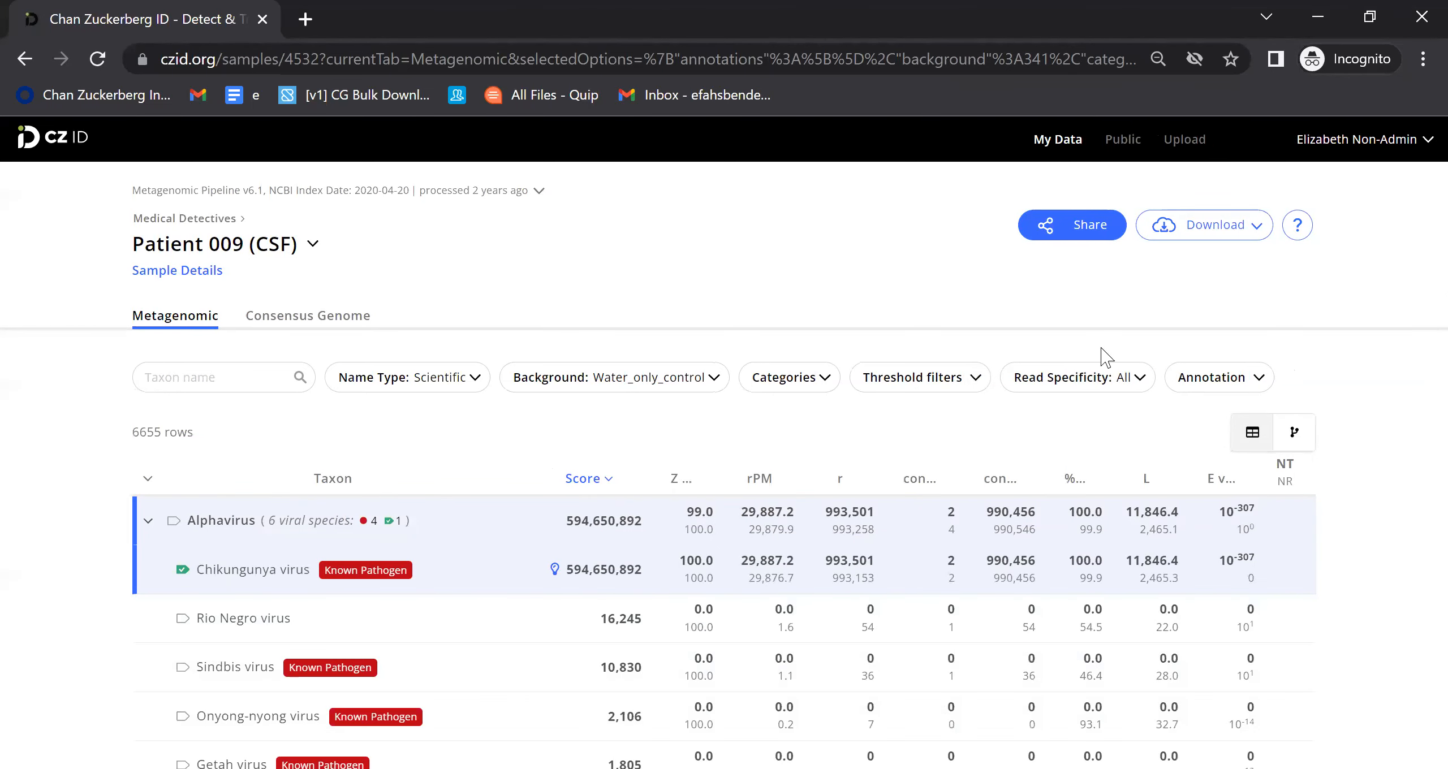
Step: Filter the complete taxon report to Hit annotations only and return to the Medical Detectives project
click(1177, 378)
click(1181, 420)
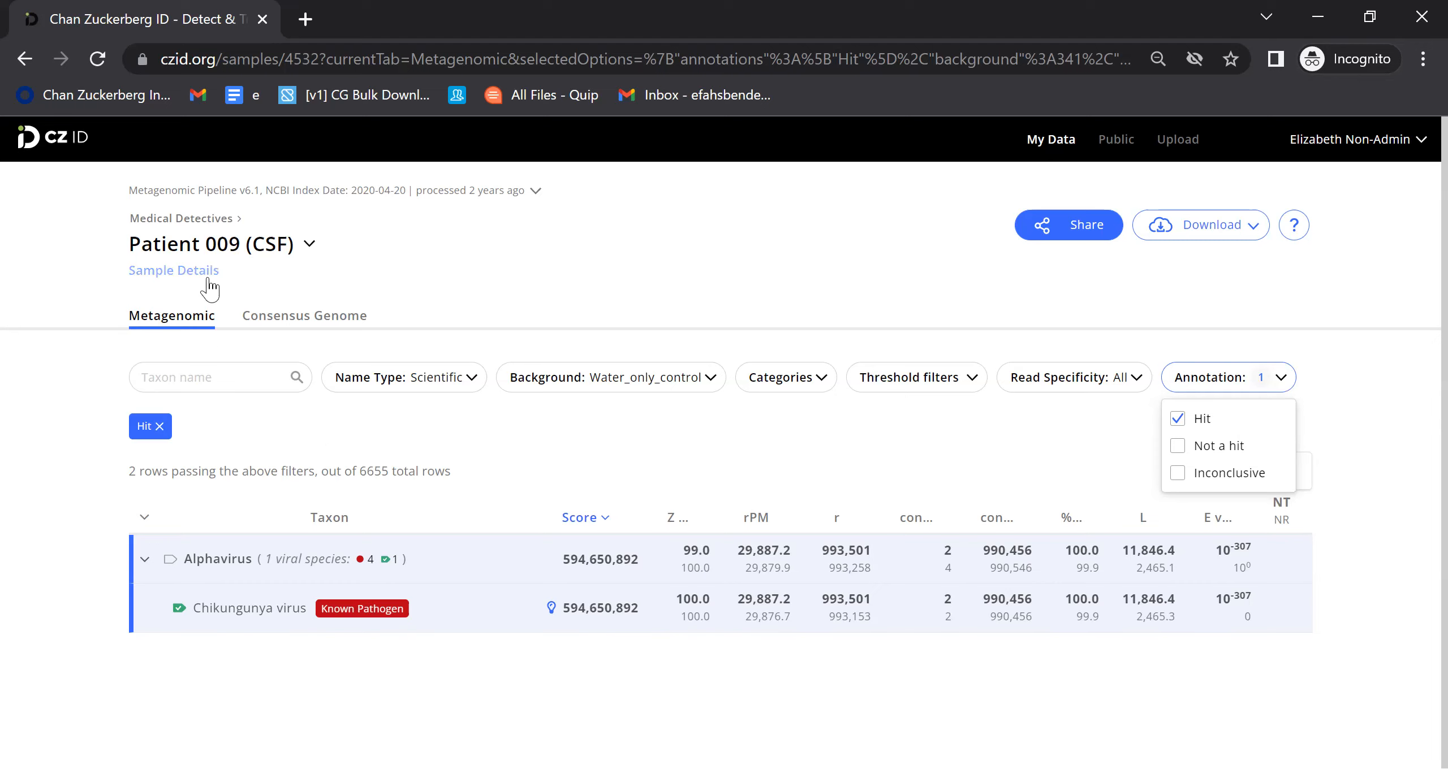
click(195, 226)
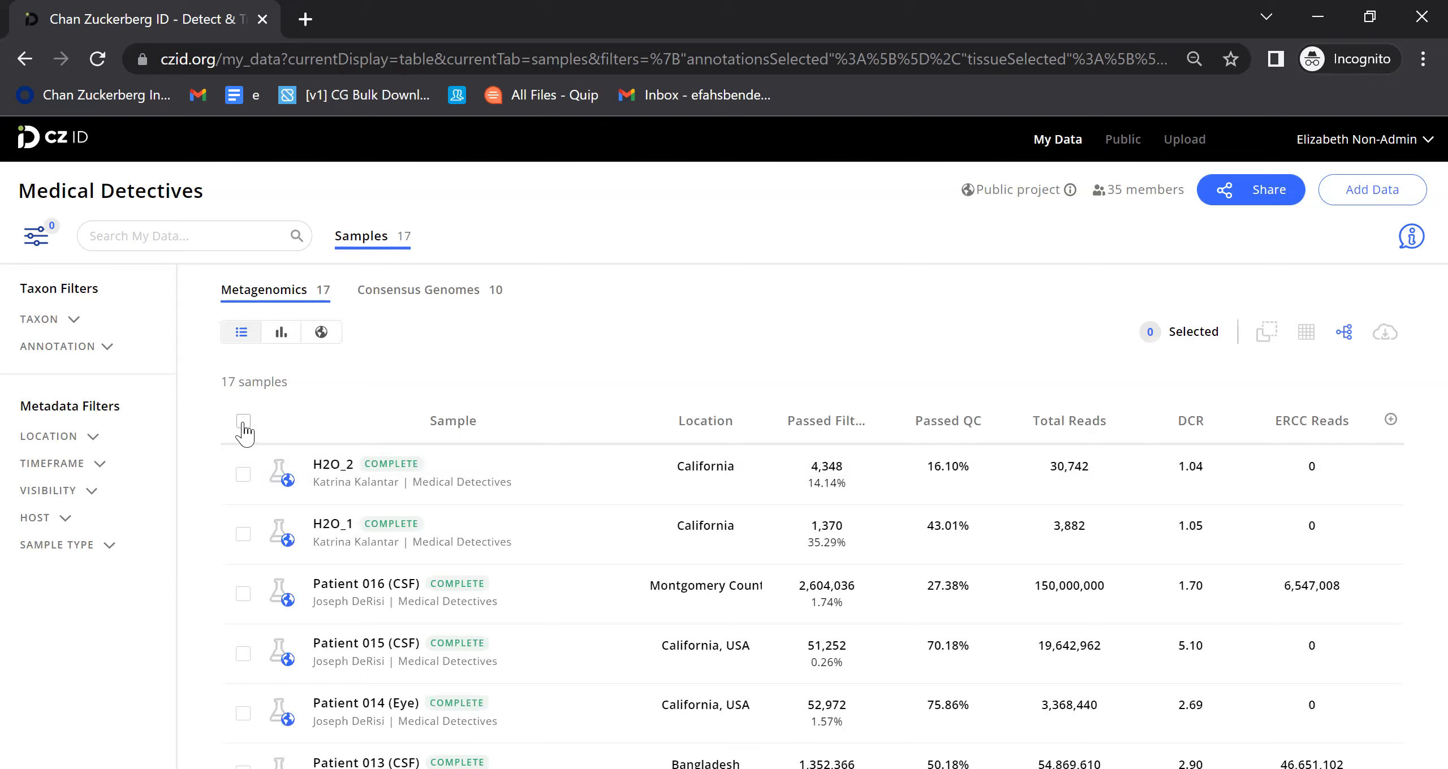
Step: Select the range of metagenomics samples from H2O_2 through Patient 011 (CSF)
click(243, 475)
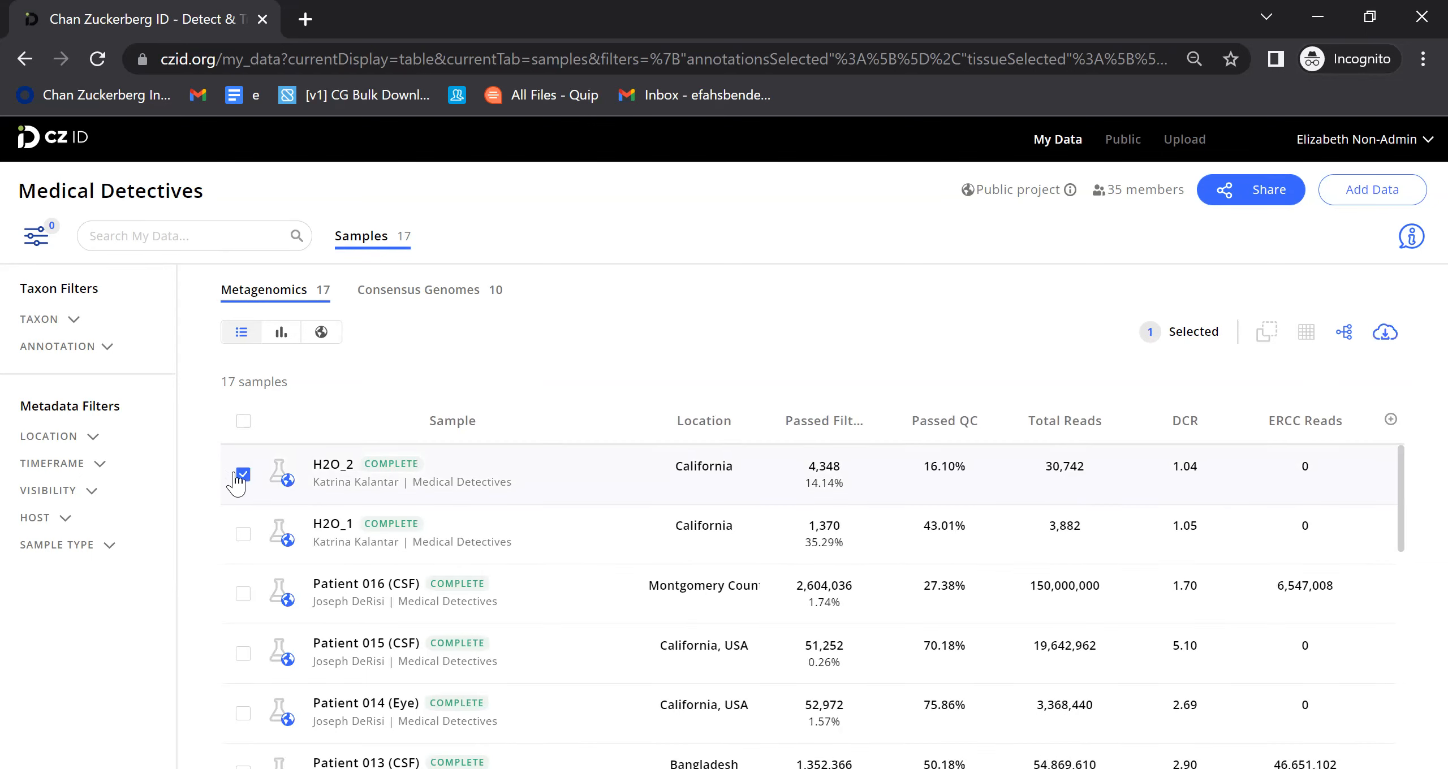
scroll(268, 597, down, 2)
scroll(266, 611, up, 2)
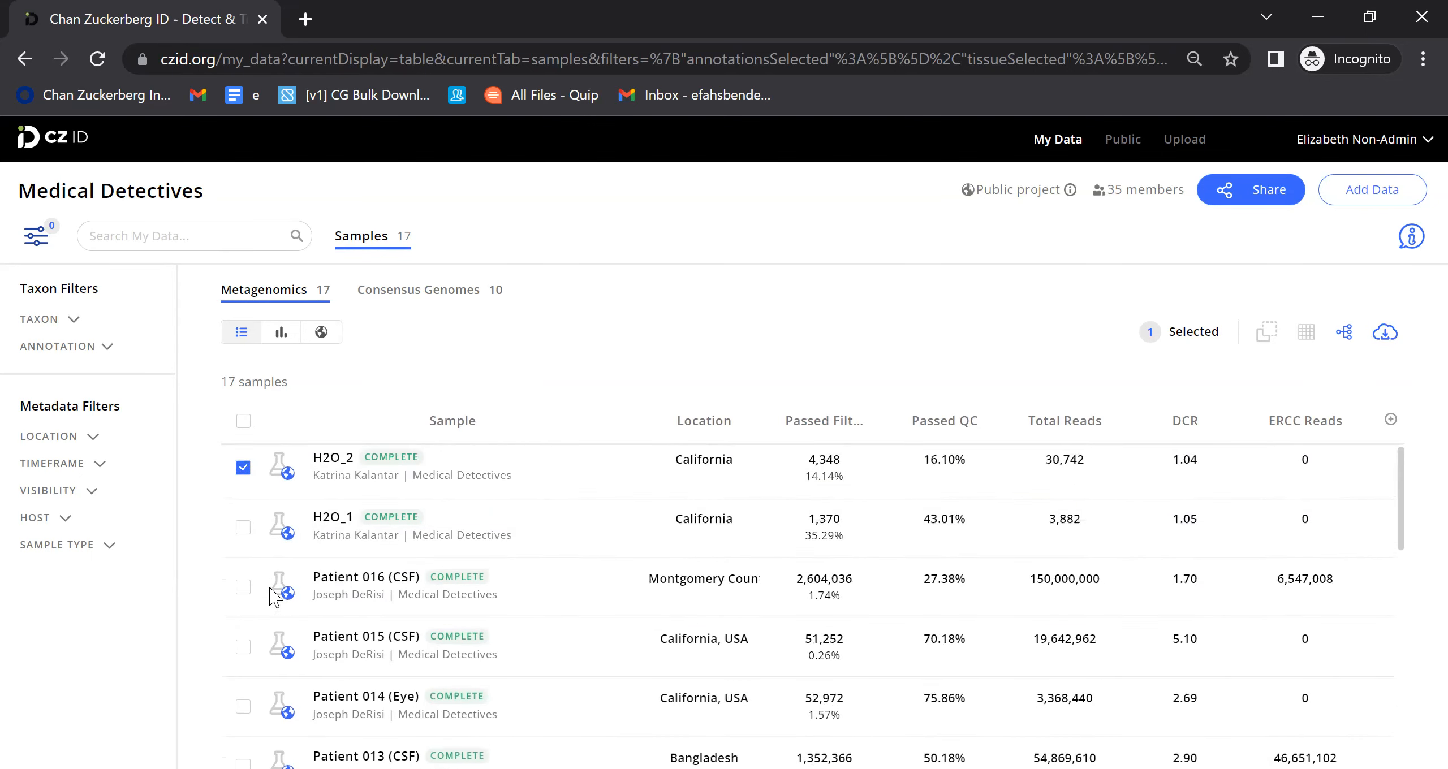
scroll(232, 735, down, 3)
shift+click(243, 685)
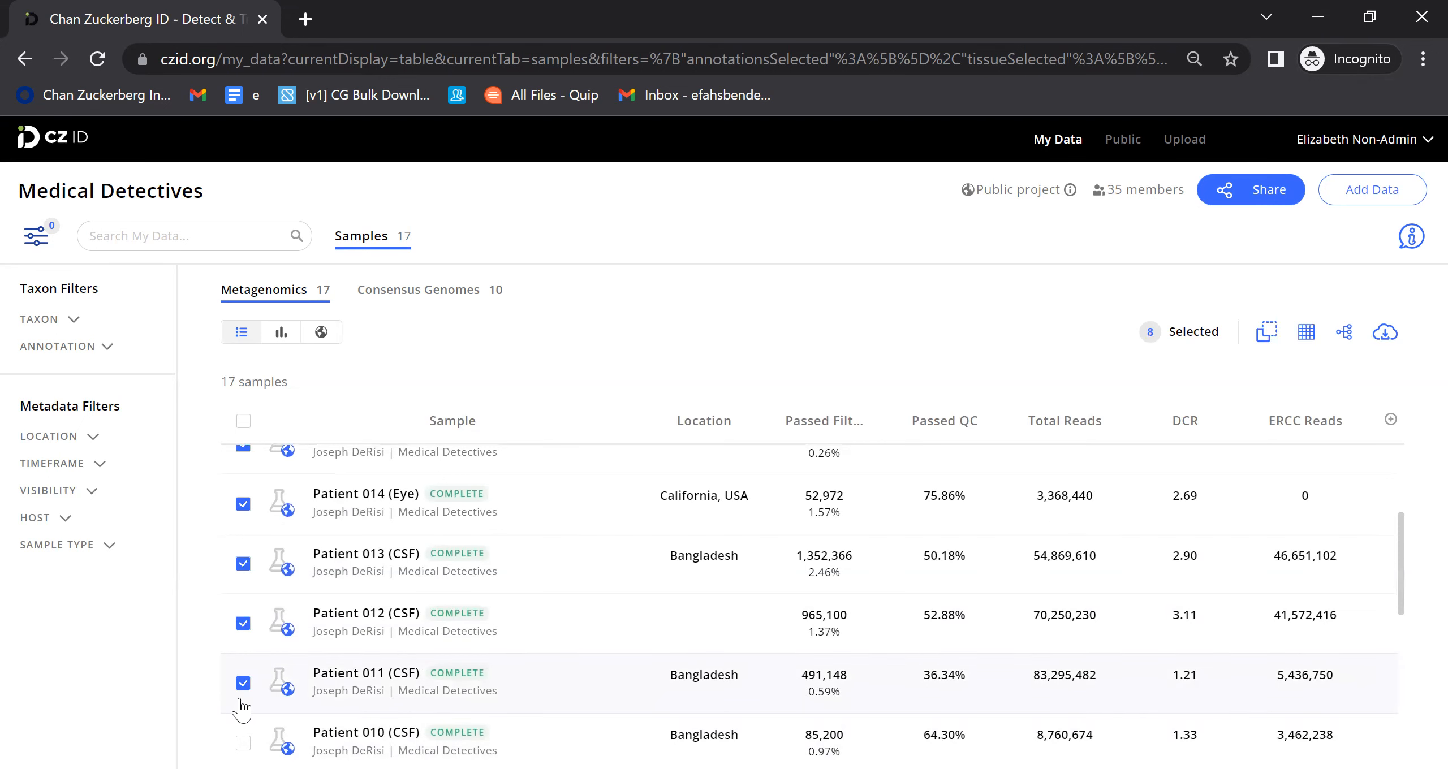
scroll(344, 669, up, 3)
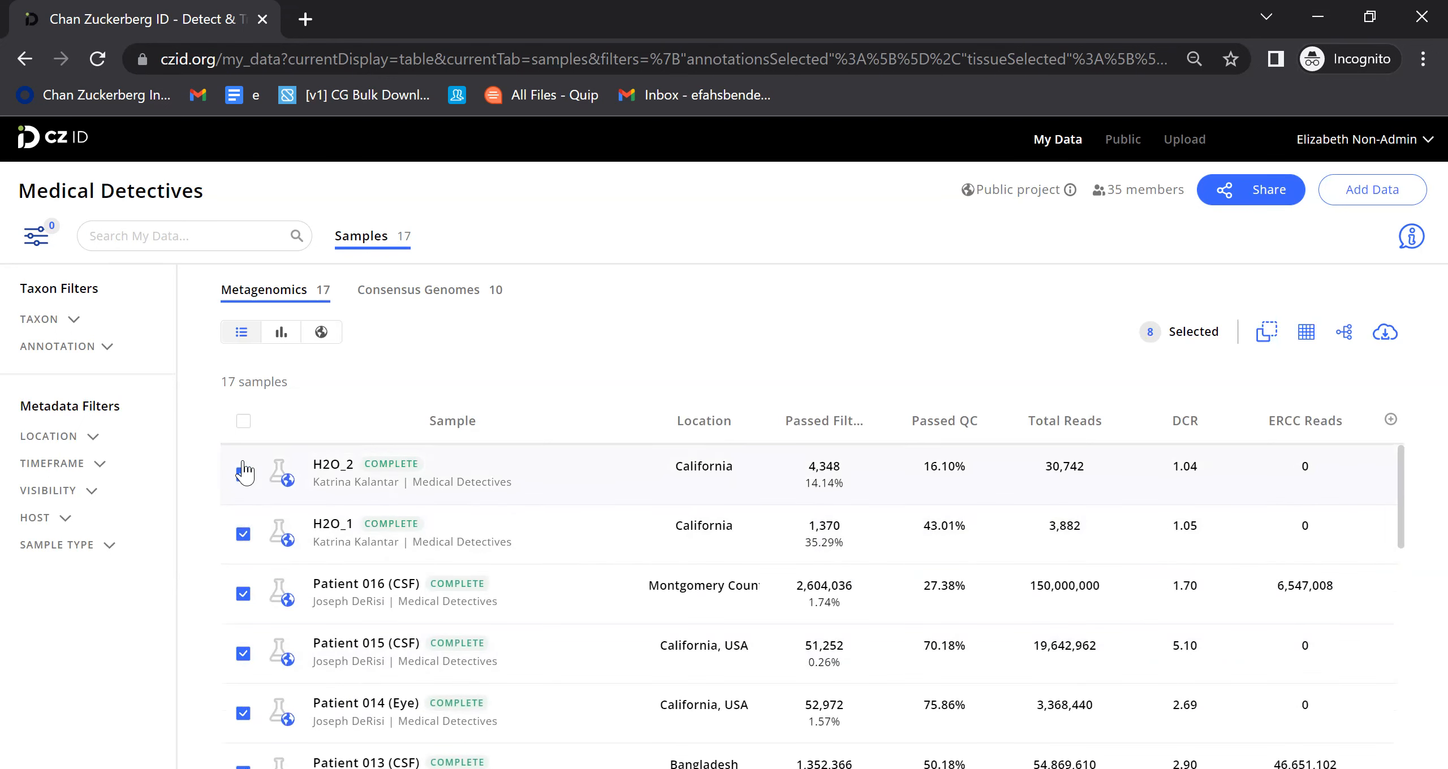
Step: Select all metagenomics samples in the Medical Detectives project and generate their Taxon Heatmap
click(237, 426)
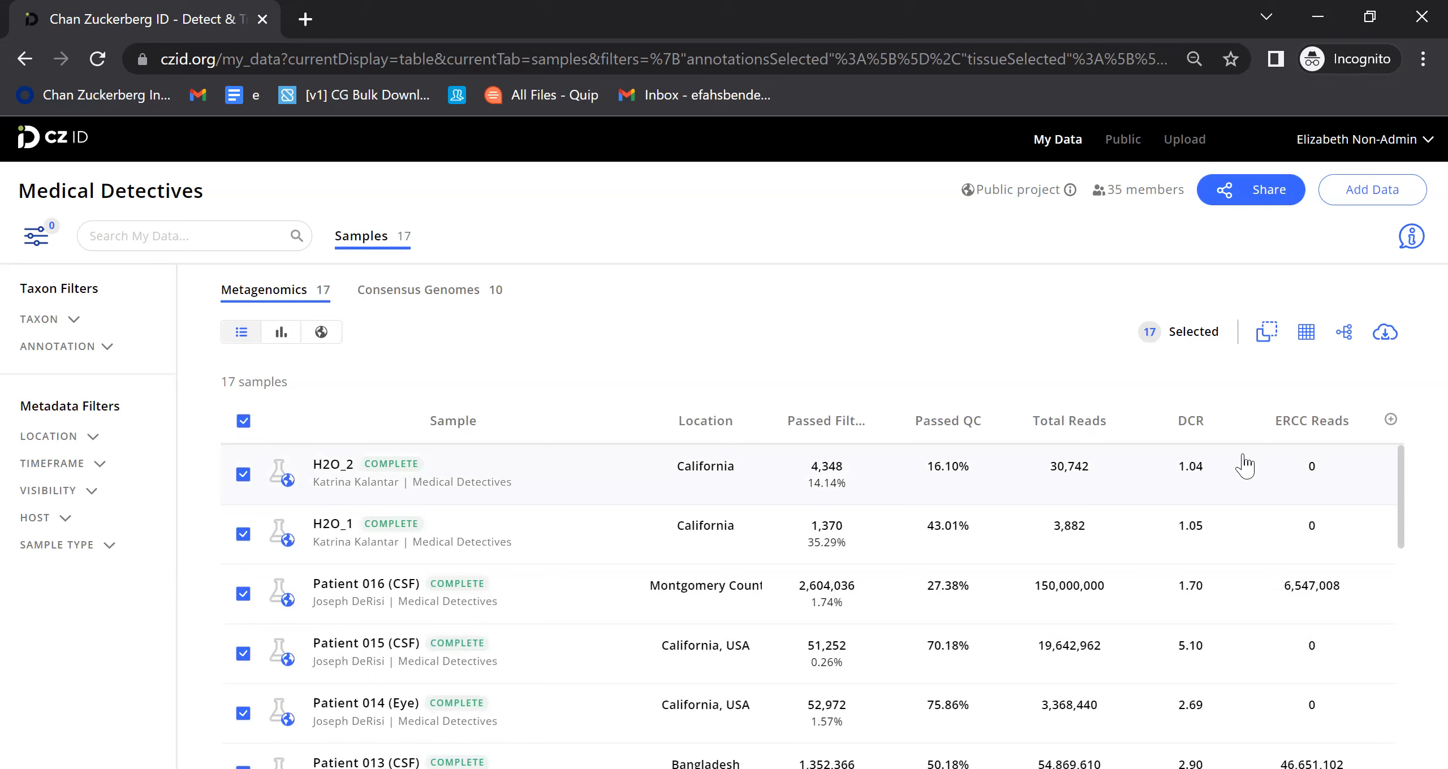
click(1307, 340)
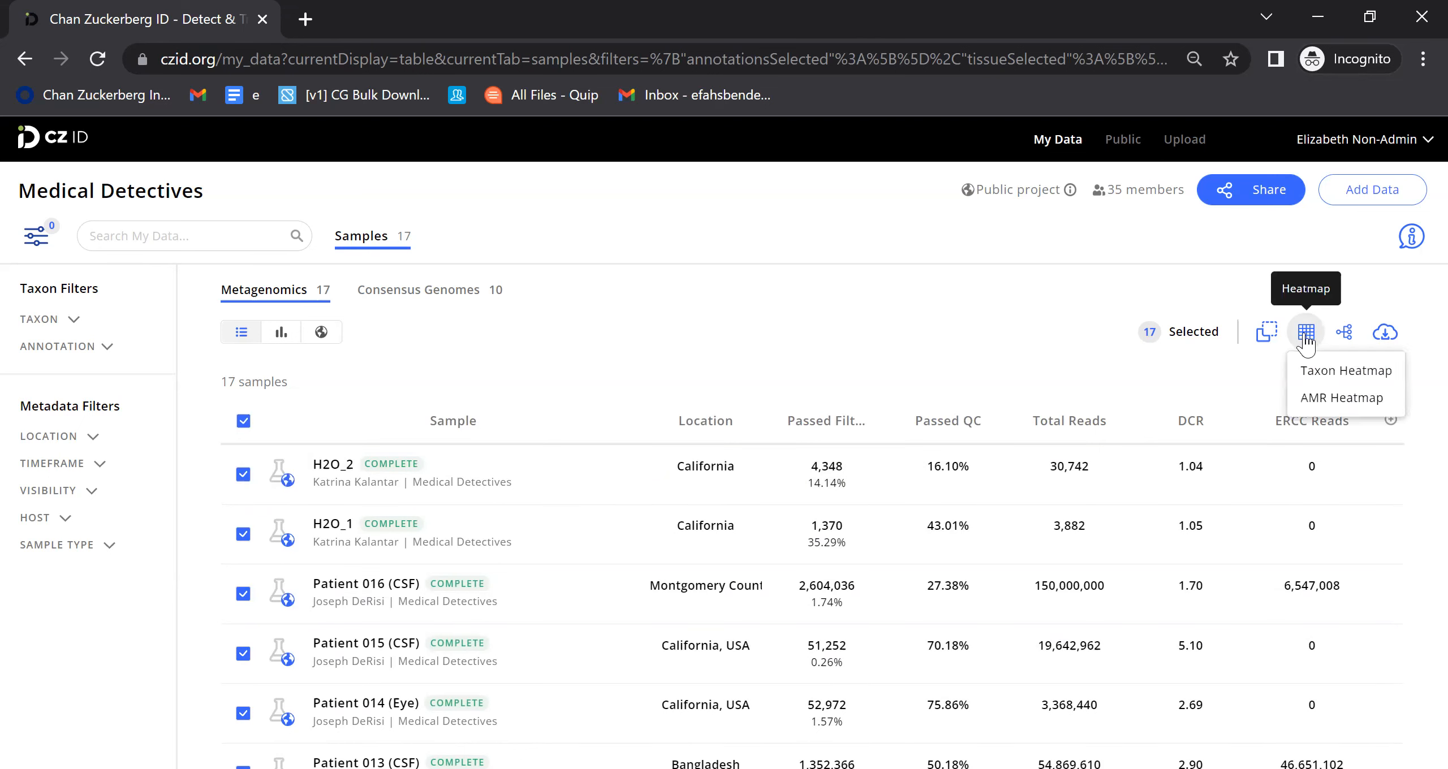
click(1333, 373)
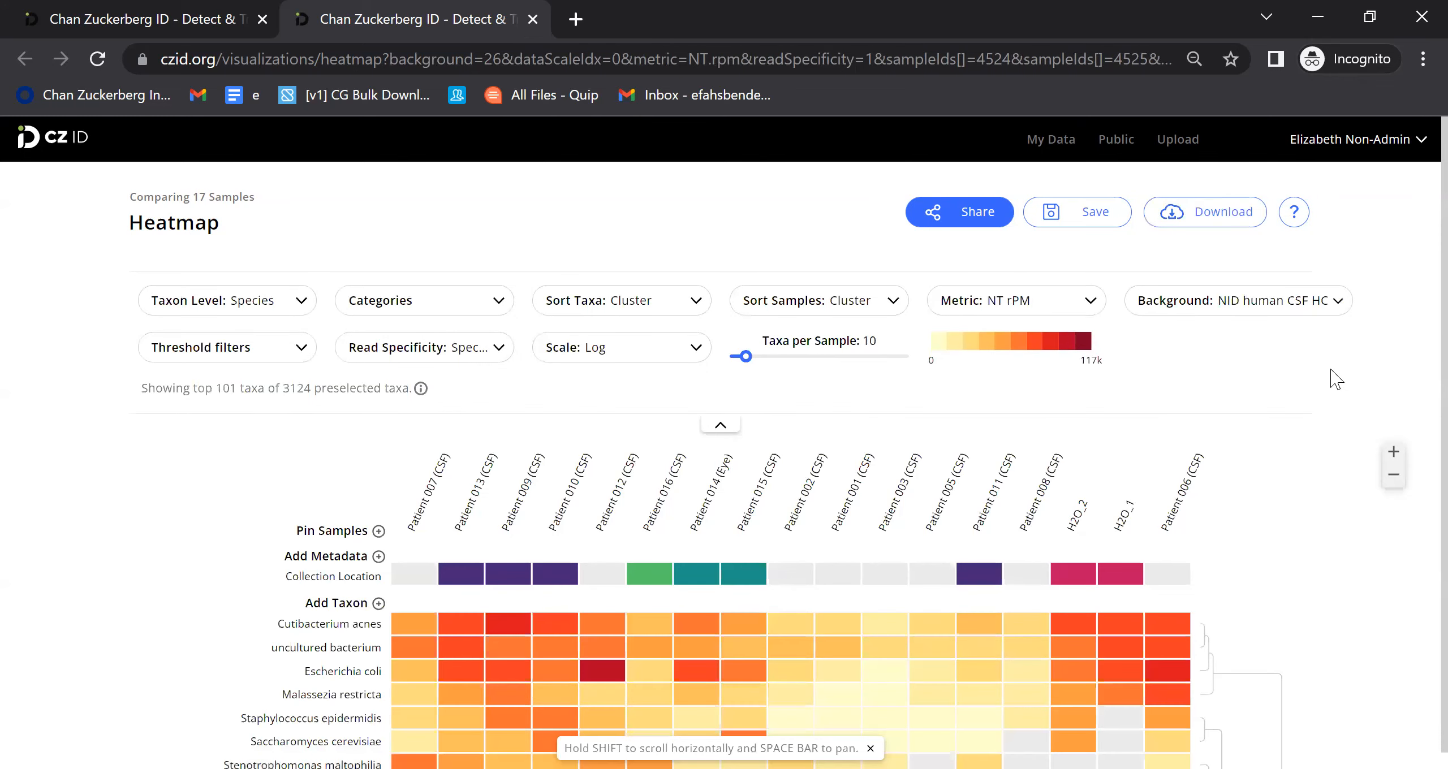
scroll(1140, 433, down, 1)
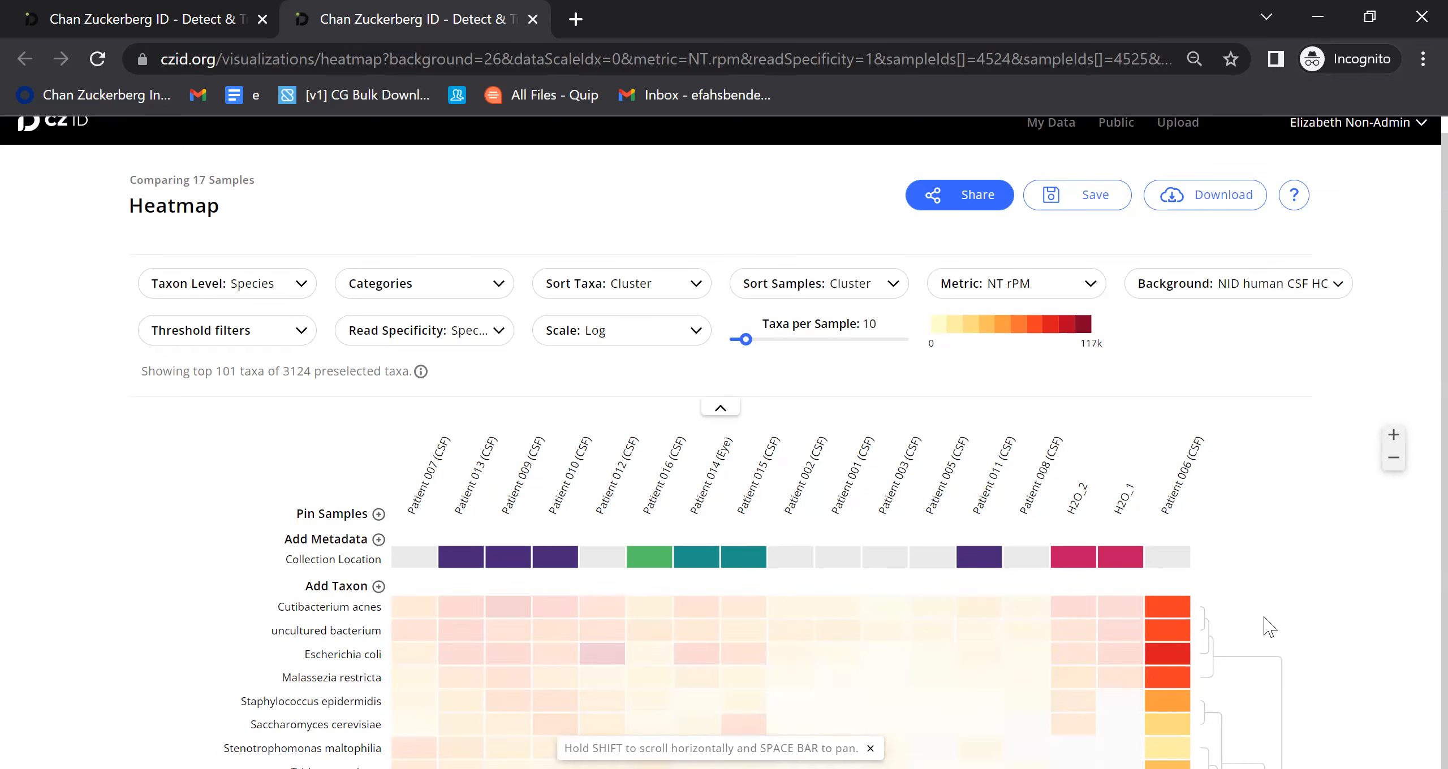
scroll(1266, 625, up, 1)
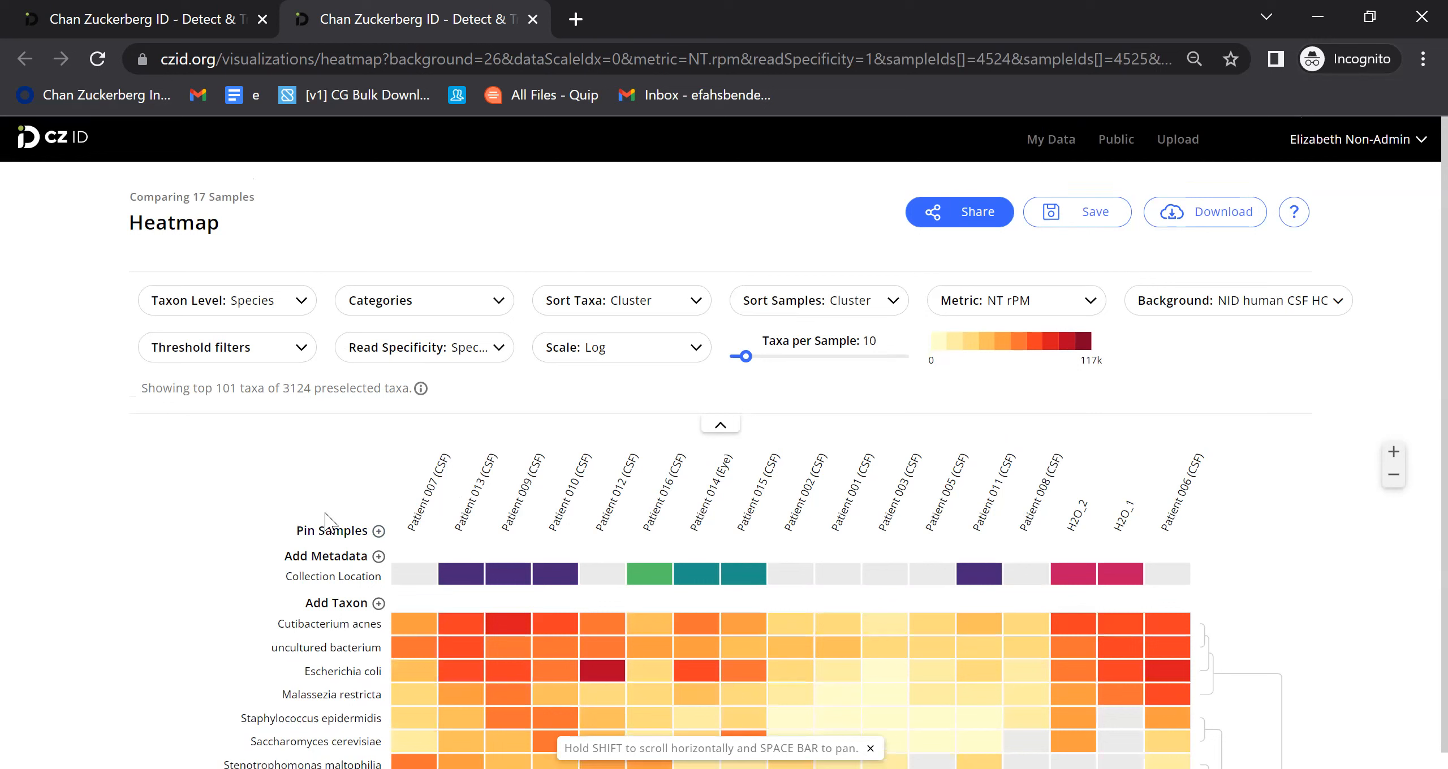
Step: Pin the water control samples H2O_1 and H2O_2 in the heatmap
click(378, 531)
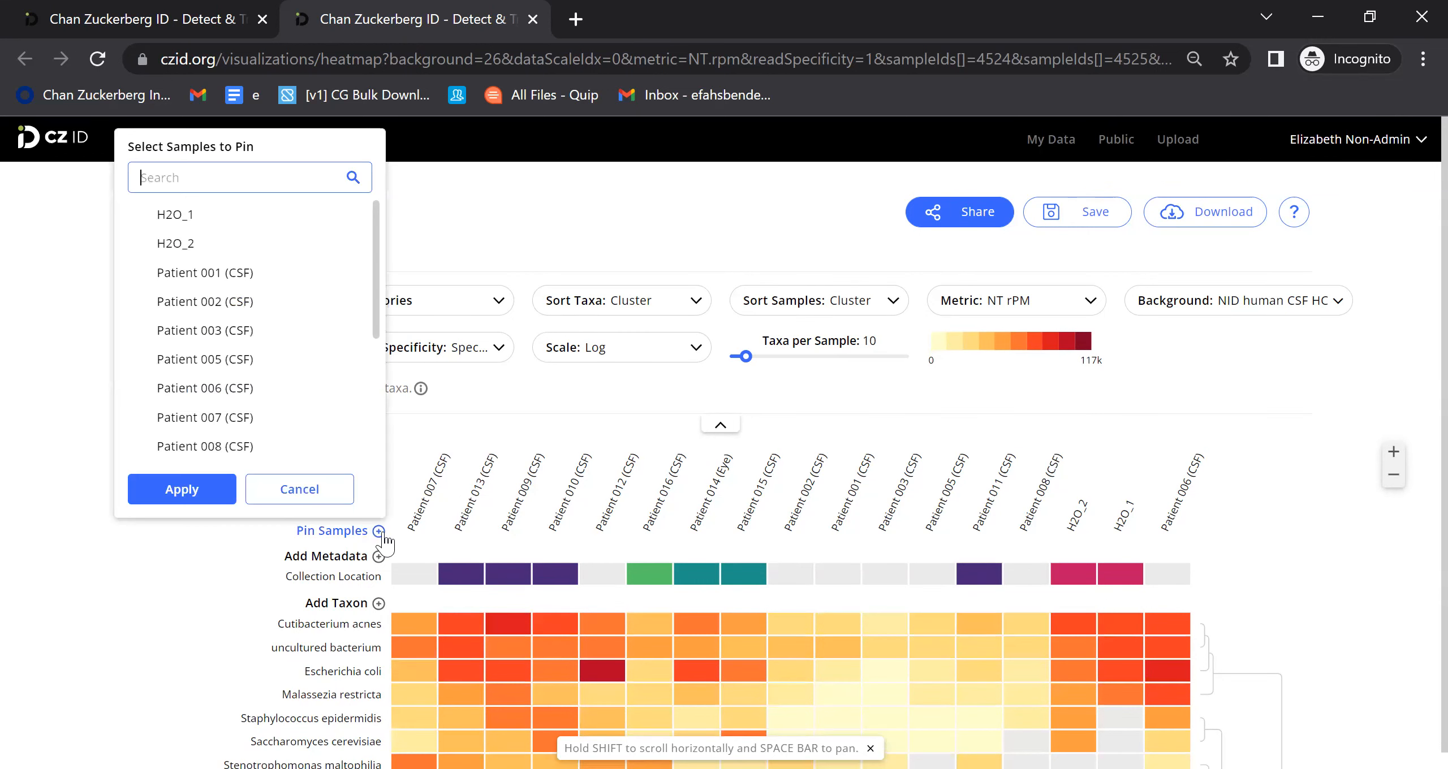
click(221, 221)
click(160, 247)
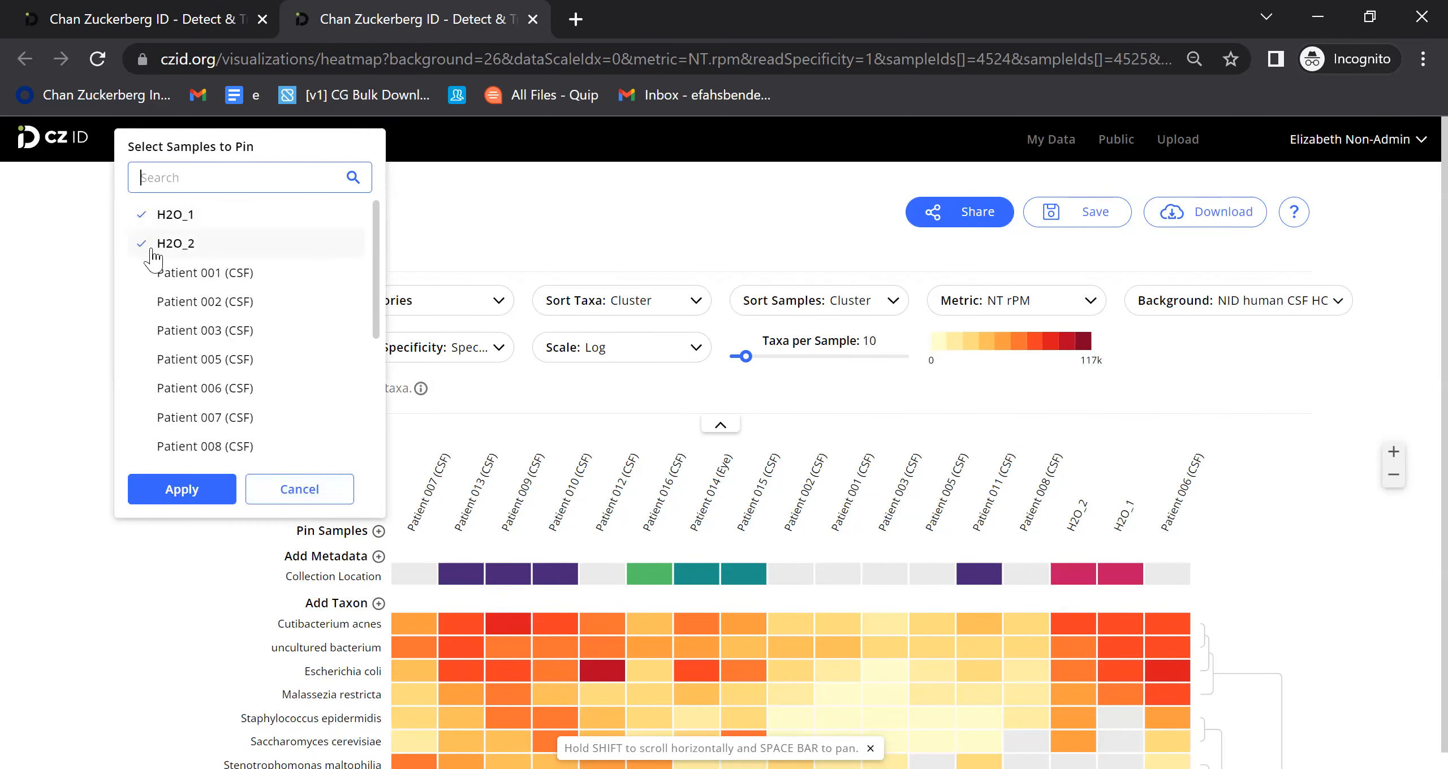
click(190, 496)
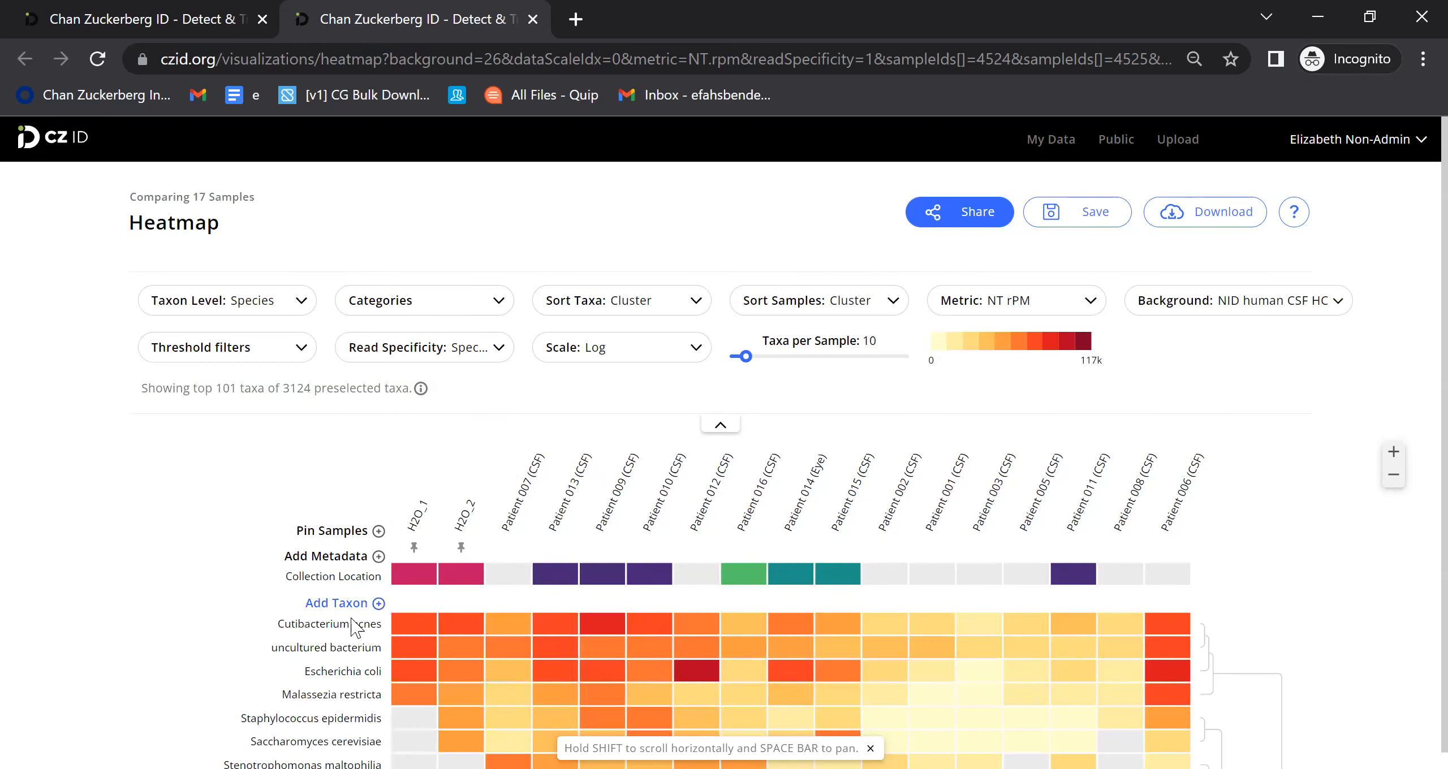
Step: Check the heatmap's location legend and metadata choices, and sort the samples by Collection Location
mouse_move(372, 582)
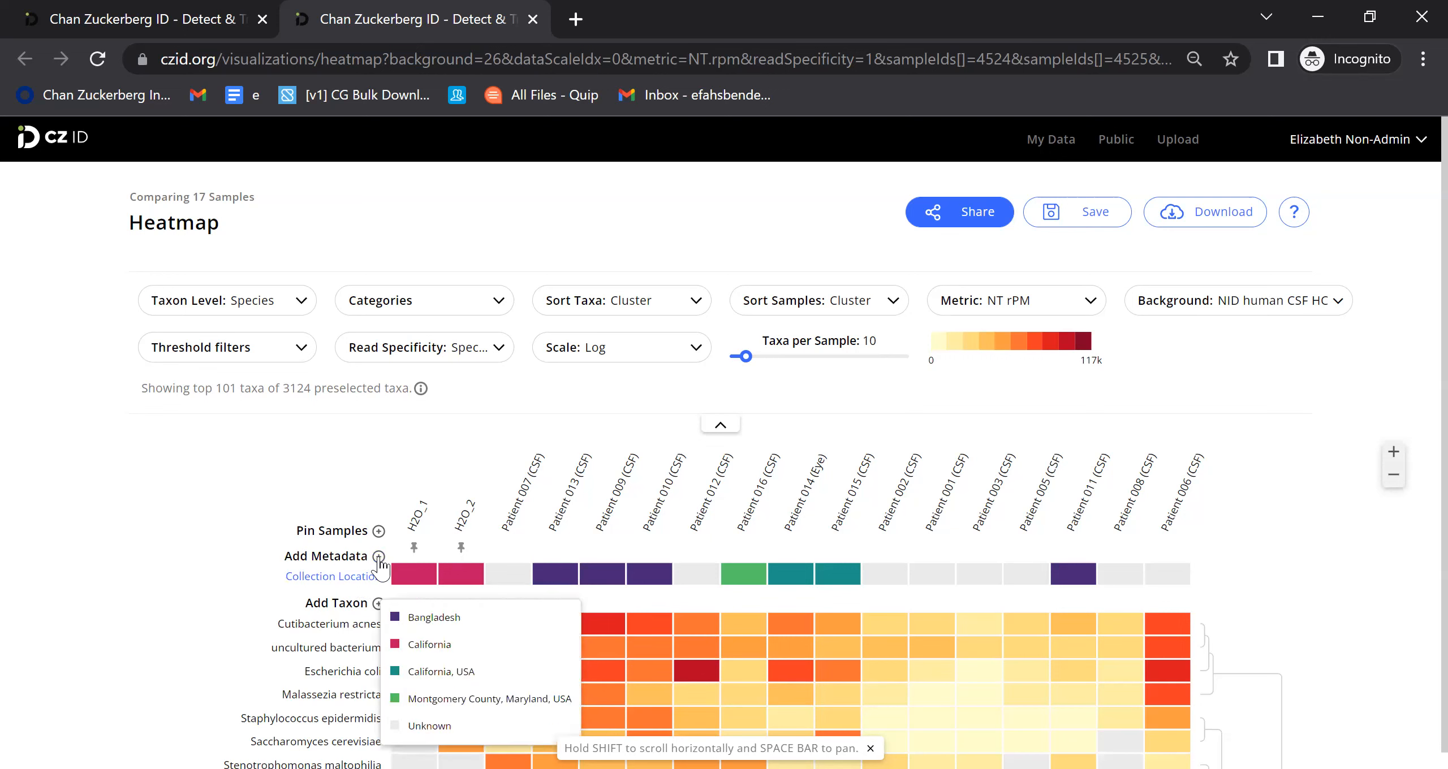
click(379, 556)
scroll(283, 651, down, 1)
click(205, 512)
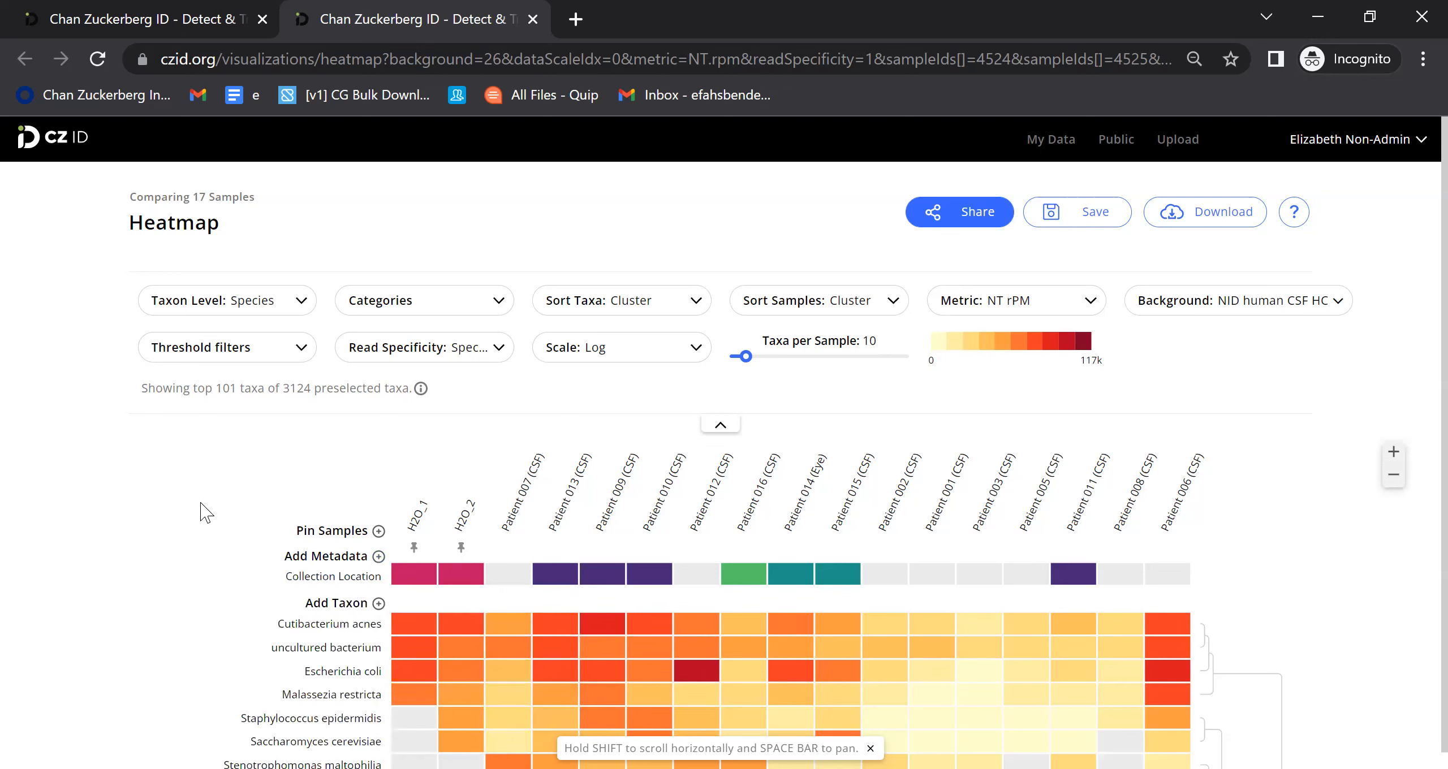
click(317, 588)
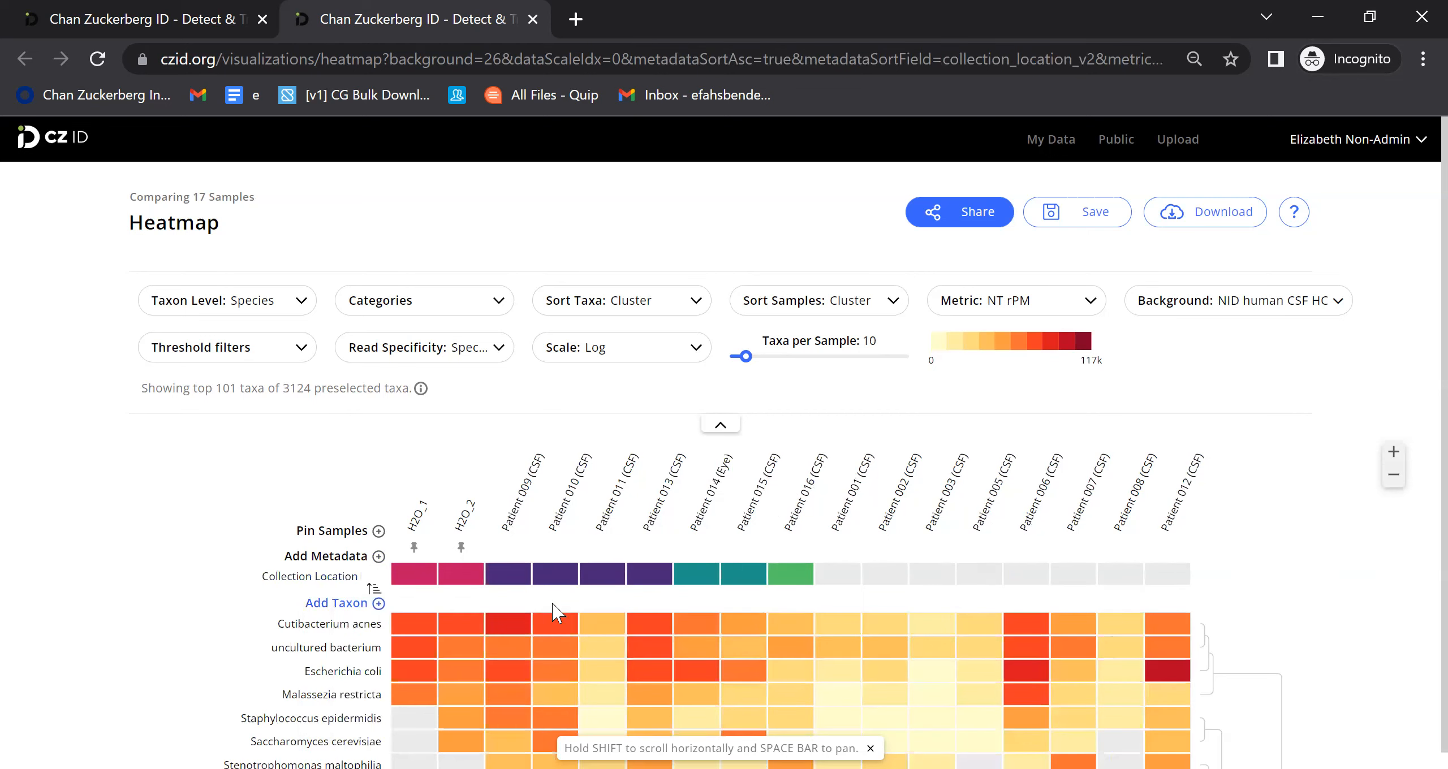
scroll(761, 566, down, 10)
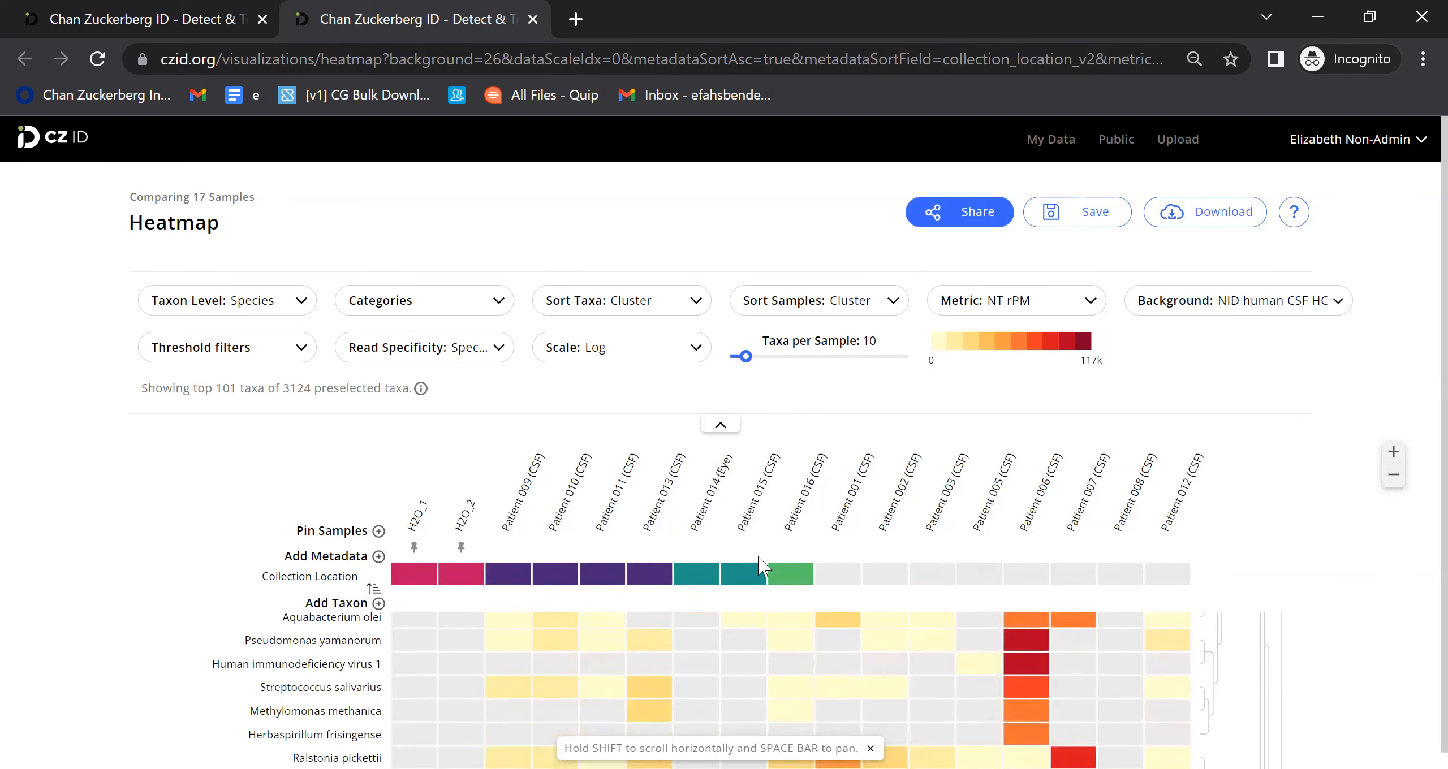
scroll(761, 565, up, 10)
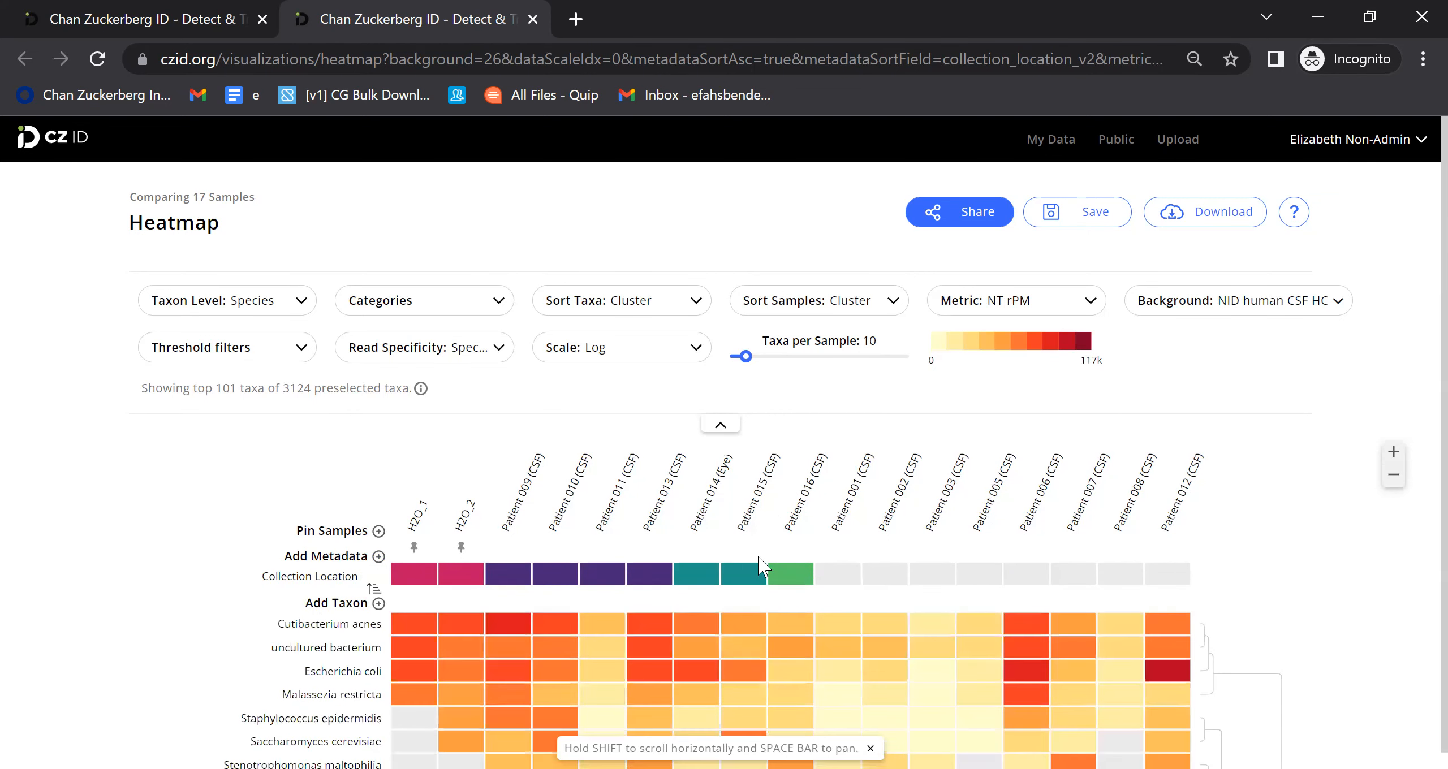
Step: Filter the heatmap to the Bacteria category
click(456, 305)
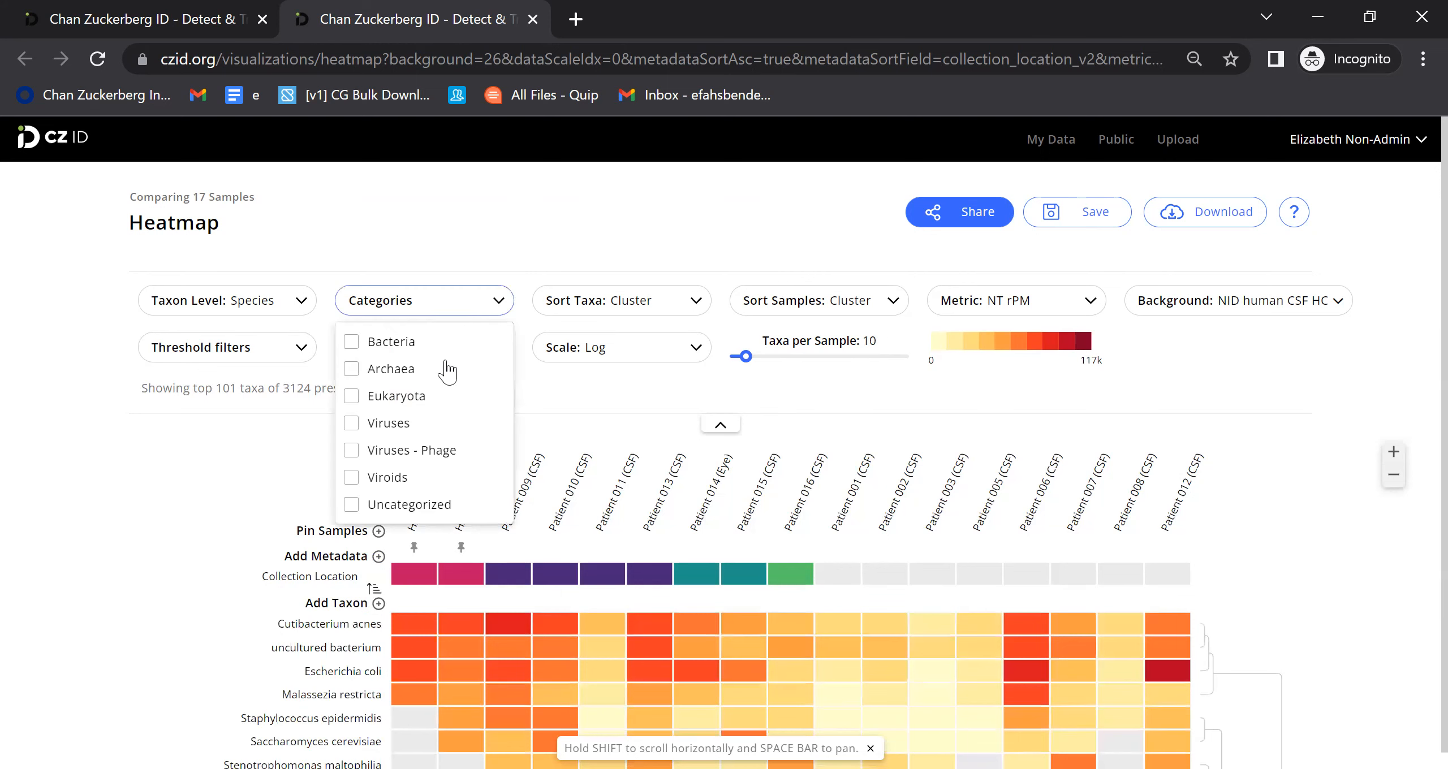
click(350, 342)
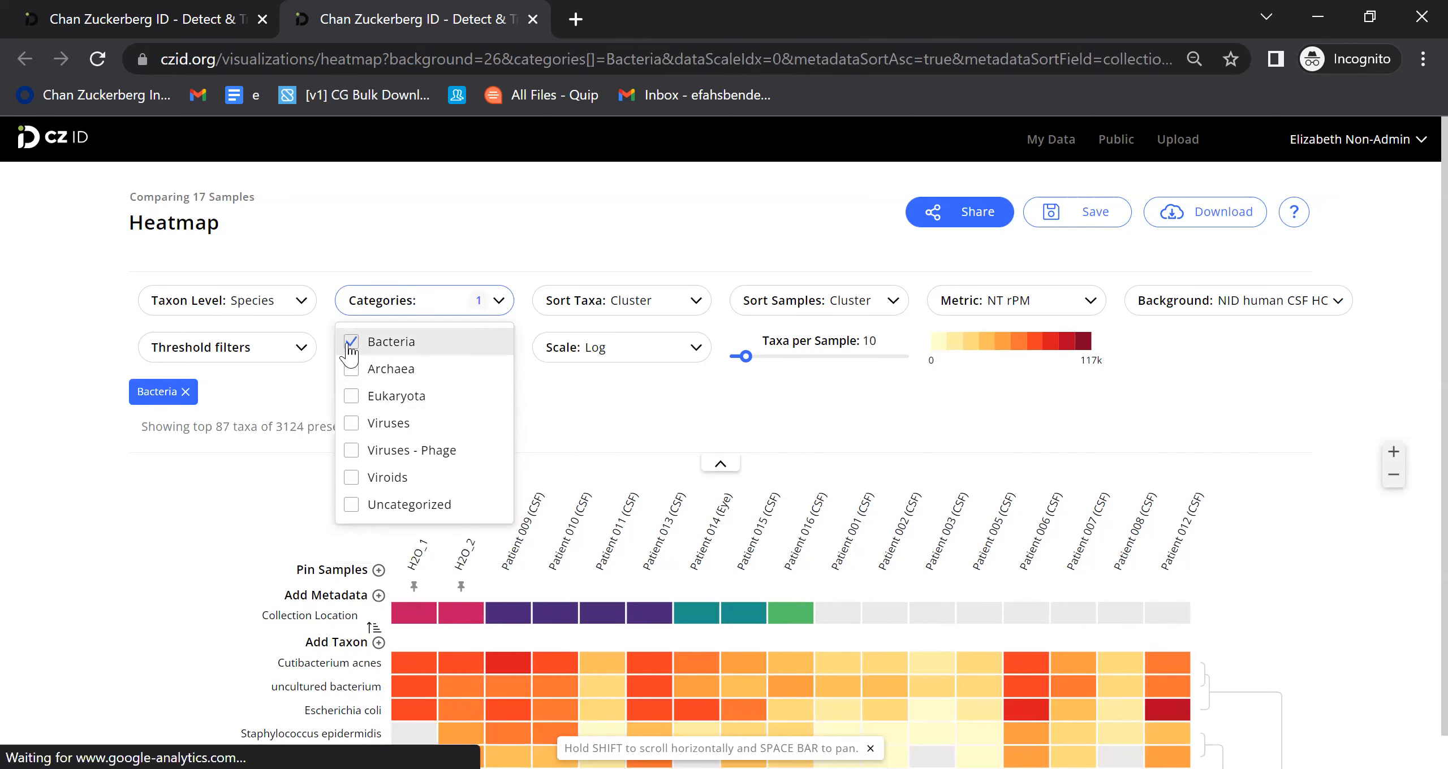
click(568, 389)
Step: Examine the heatmap's threshold filter options, including adding a second threshold row, without applying any threshold
click(287, 351)
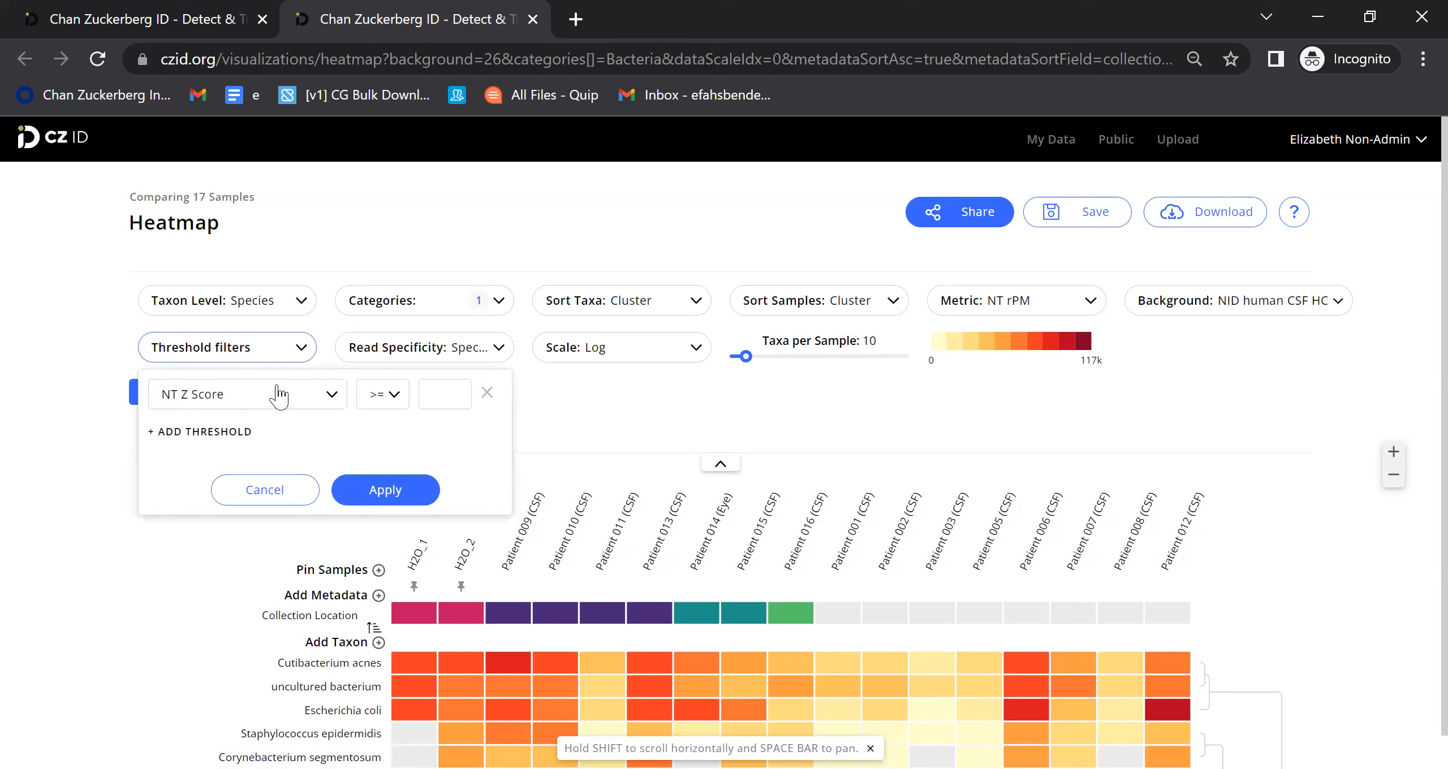
click(238, 431)
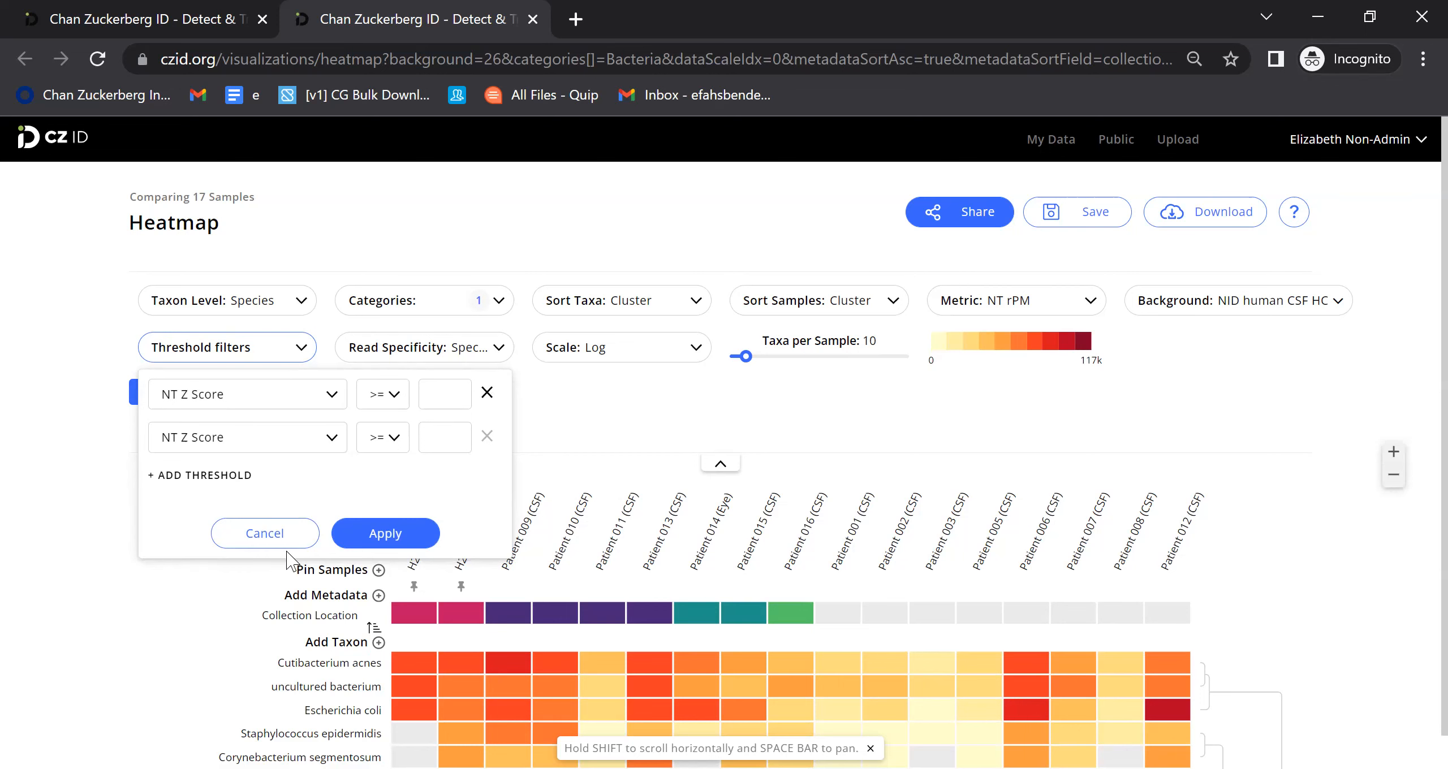
click(265, 534)
scroll(898, 362, down, 1)
scroll(898, 362, up, 1)
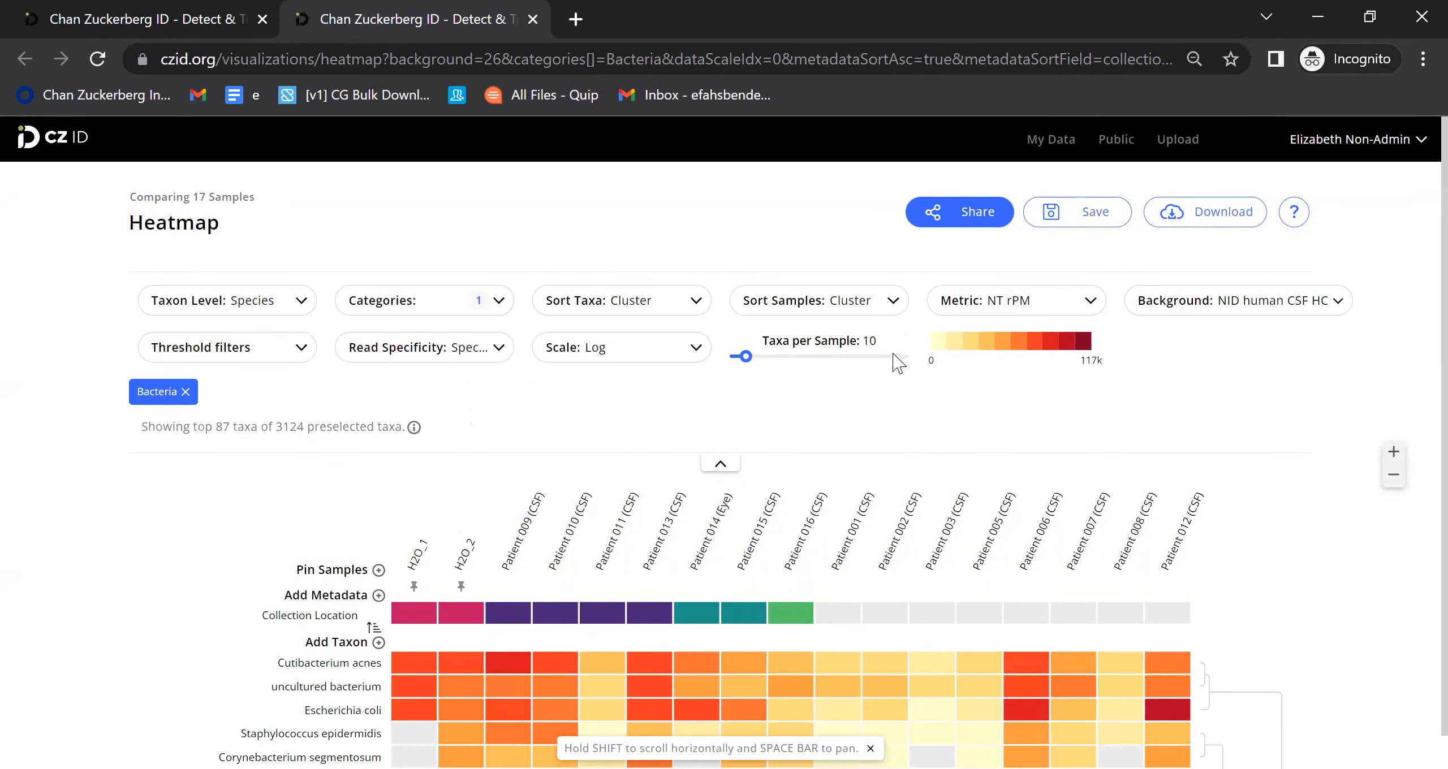
Step: Review the heatmap's download types and available background models without downloading or changing anything
click(1215, 212)
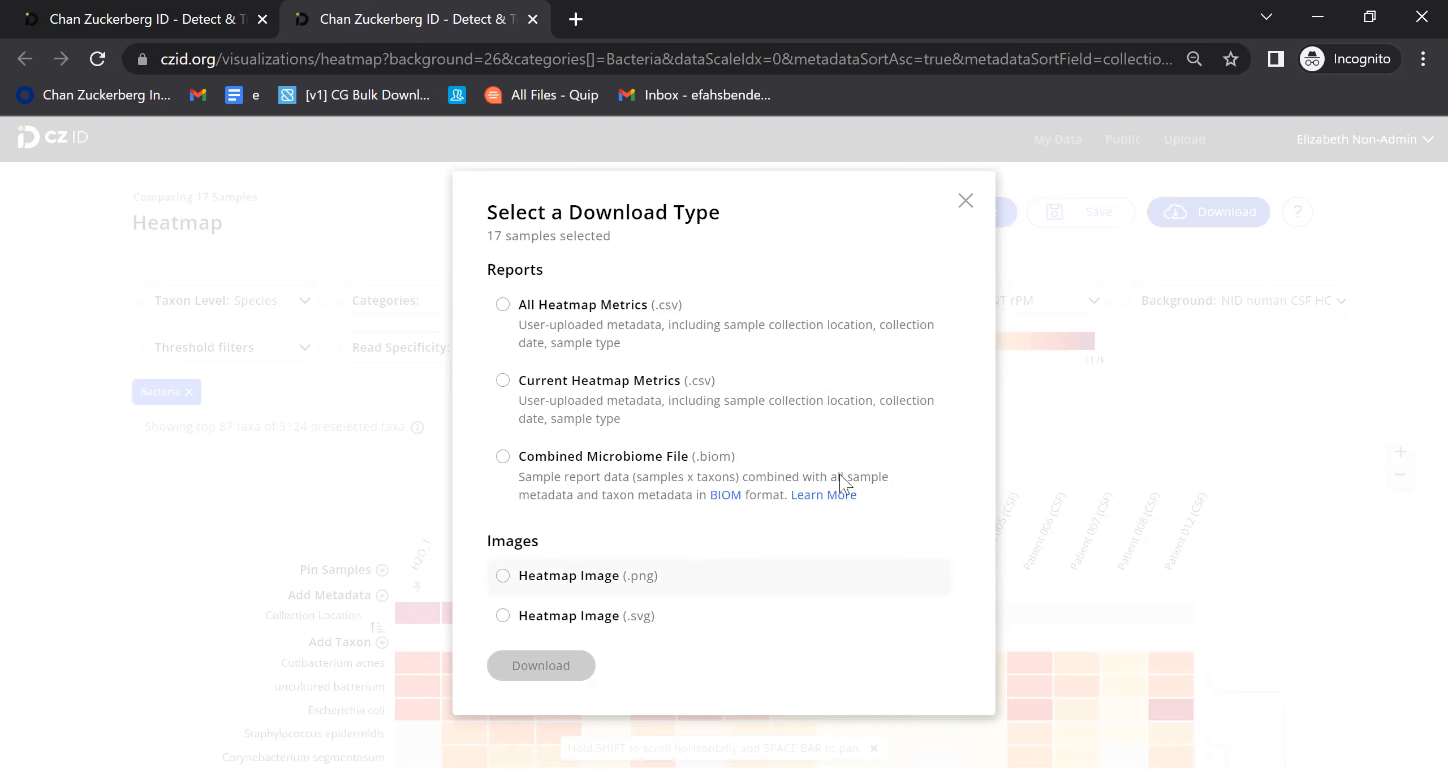
click(964, 205)
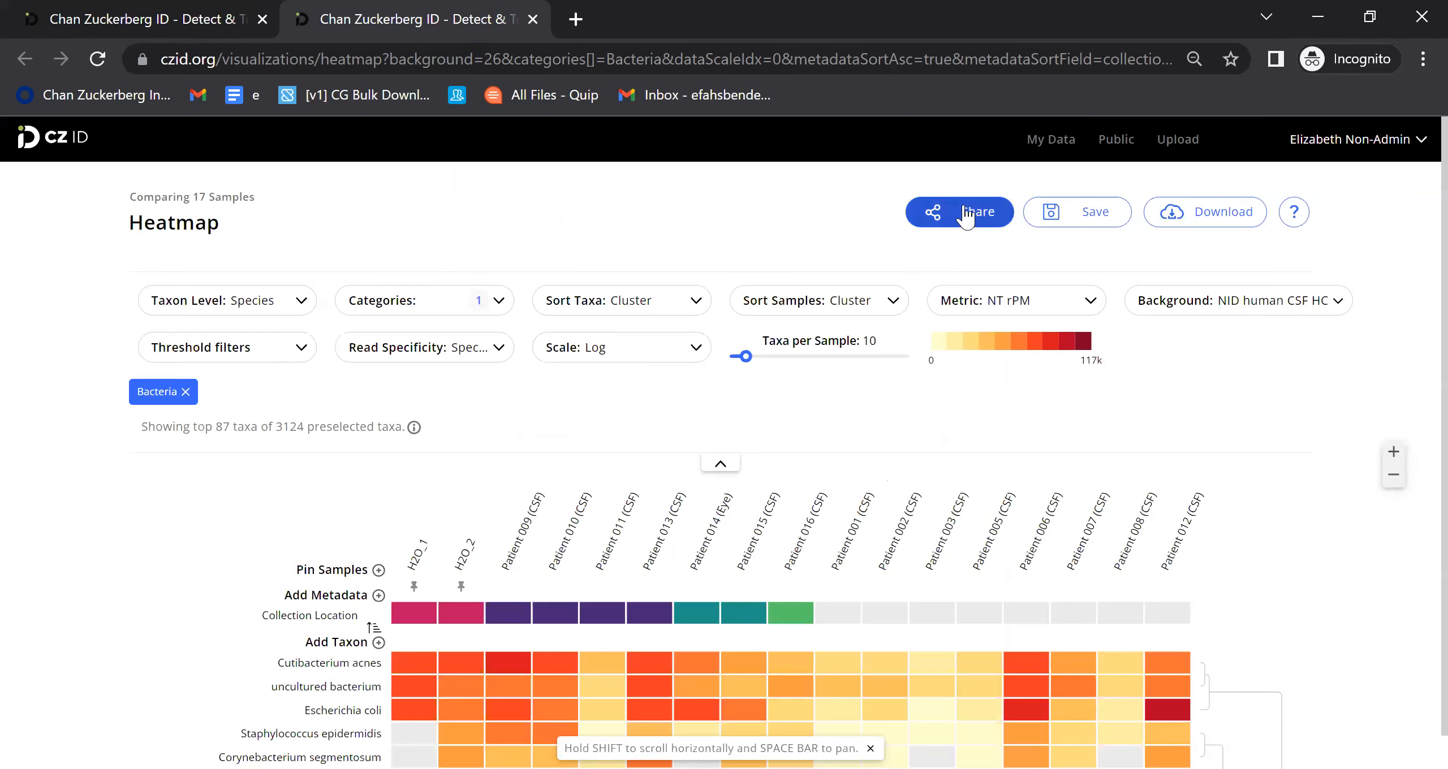
scroll(1138, 471, down, 5)
scroll(1137, 475, up, 5)
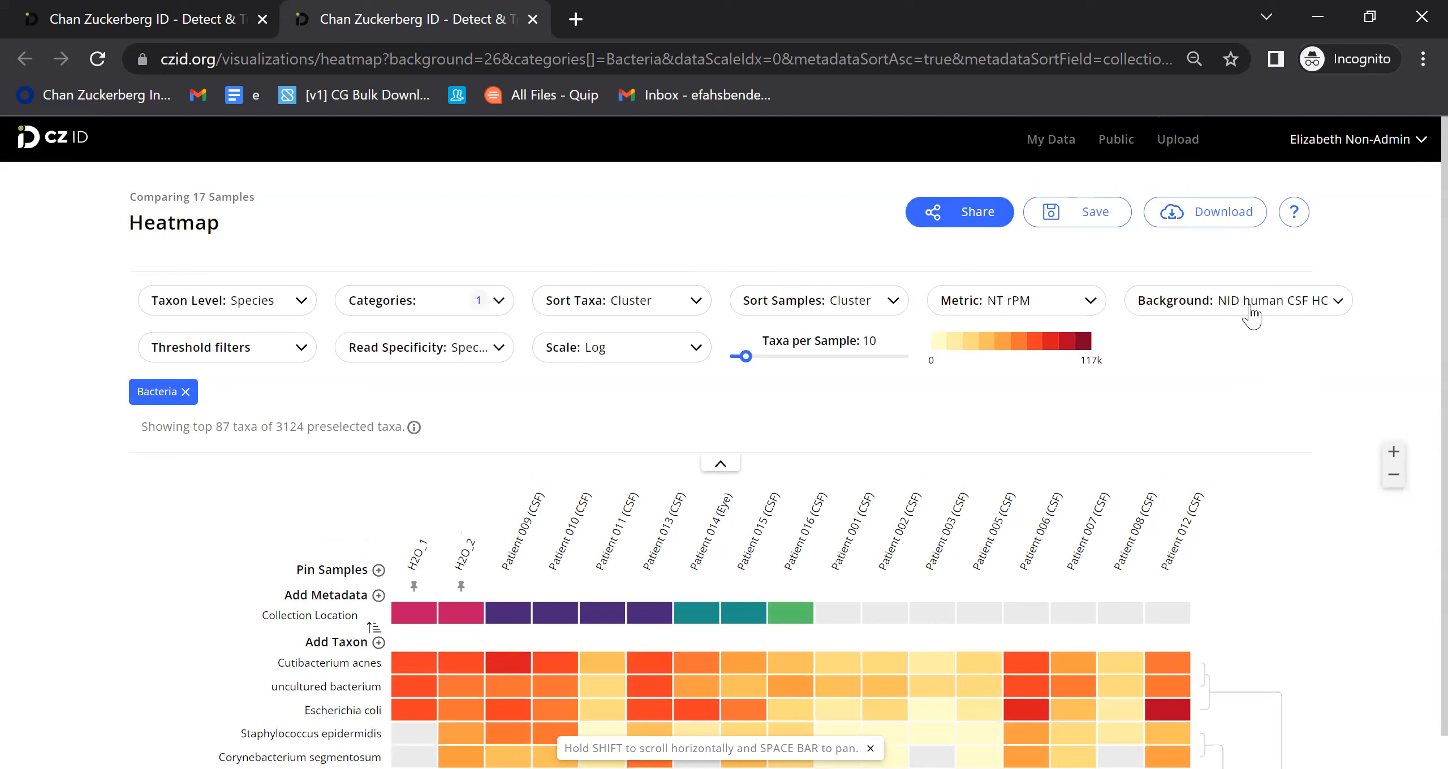
click(1251, 314)
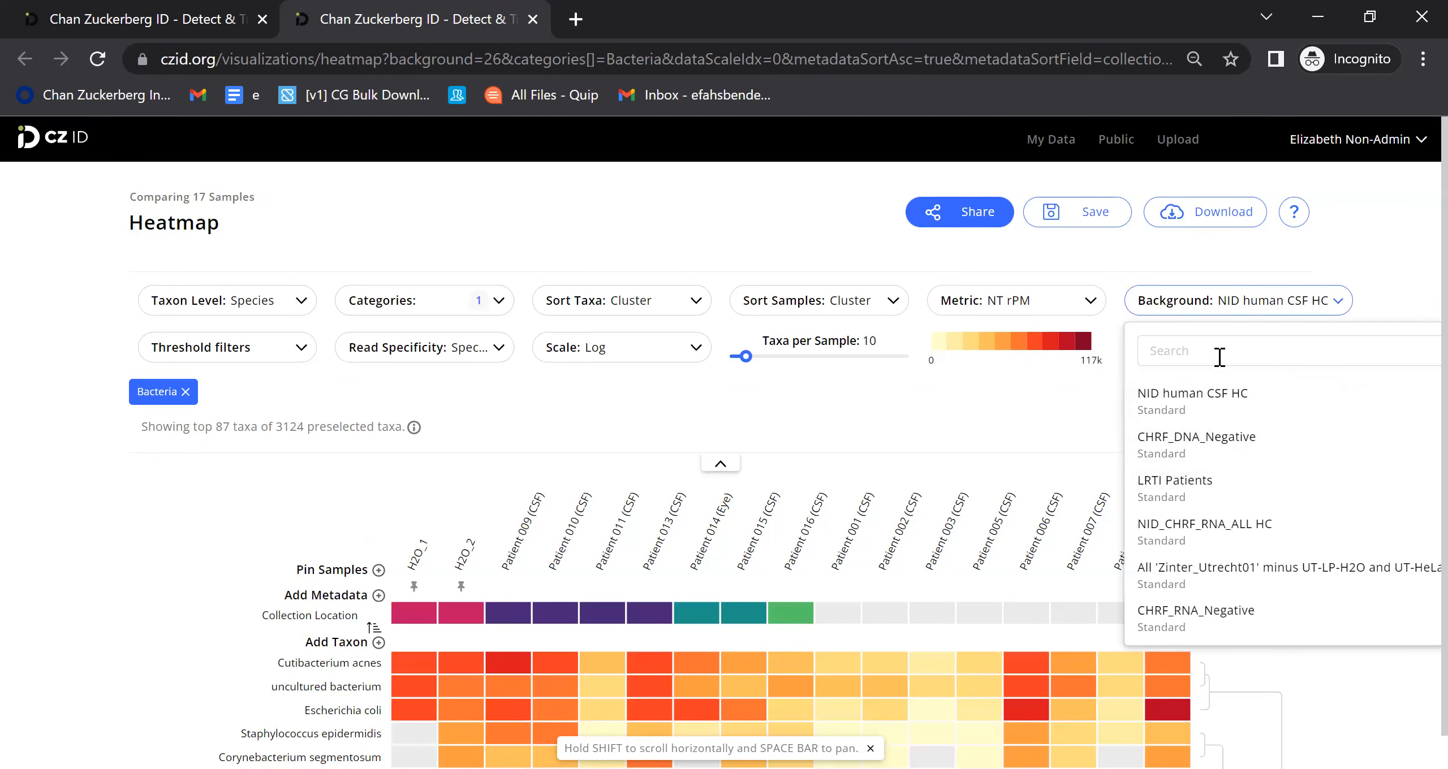
click(1052, 432)
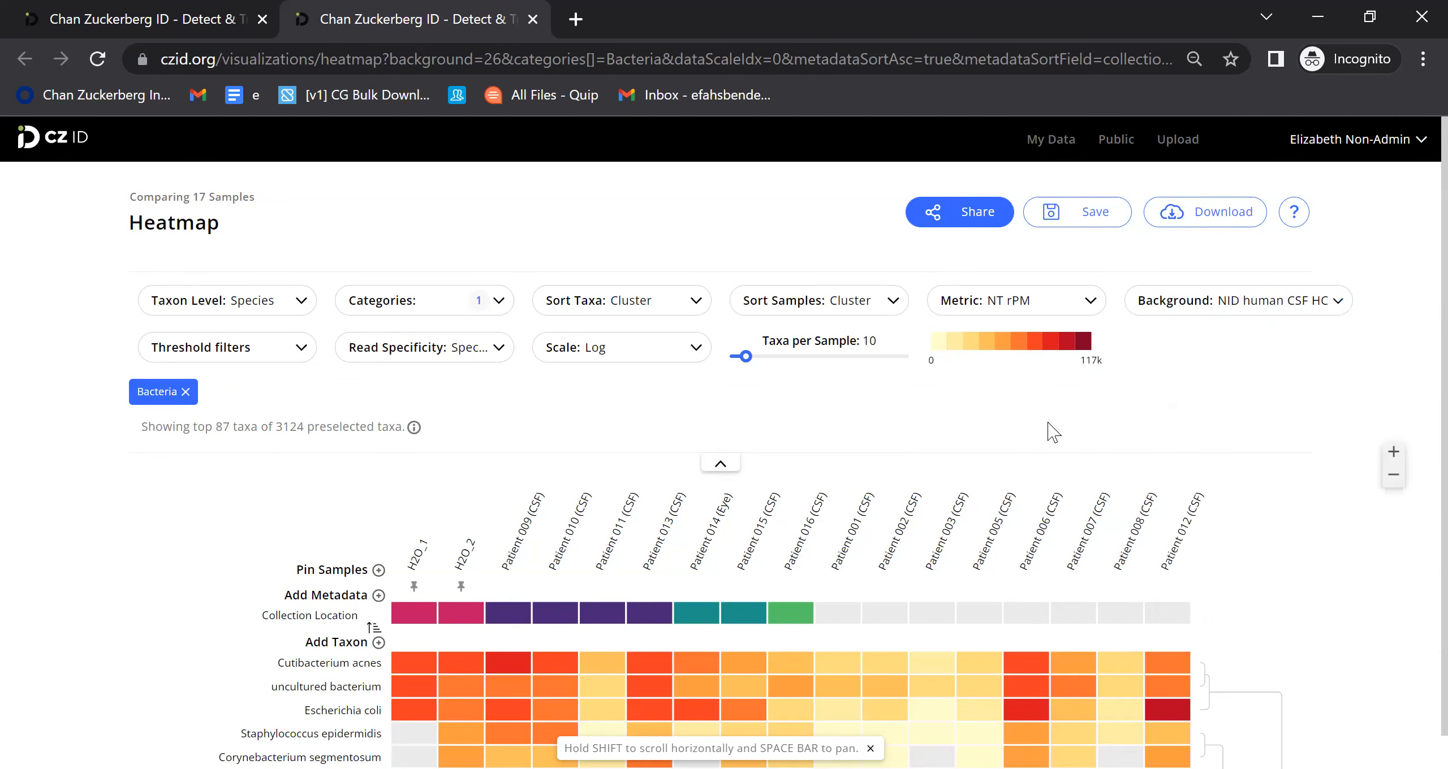
Step: View the whole heatmap zoomed out with its filter controls collapsed, and restore the controls and the original zoom
click(719, 463)
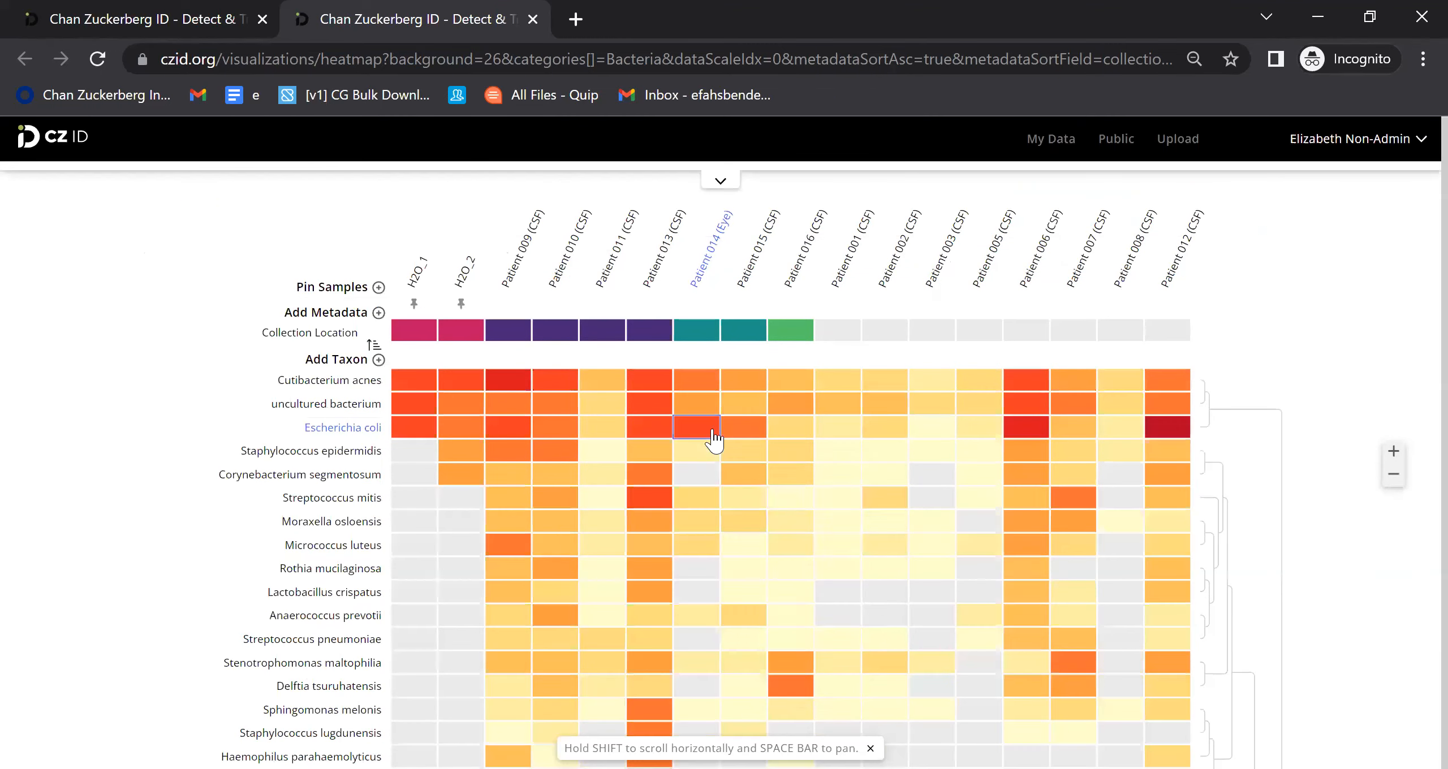
click(1394, 478)
click(1395, 480)
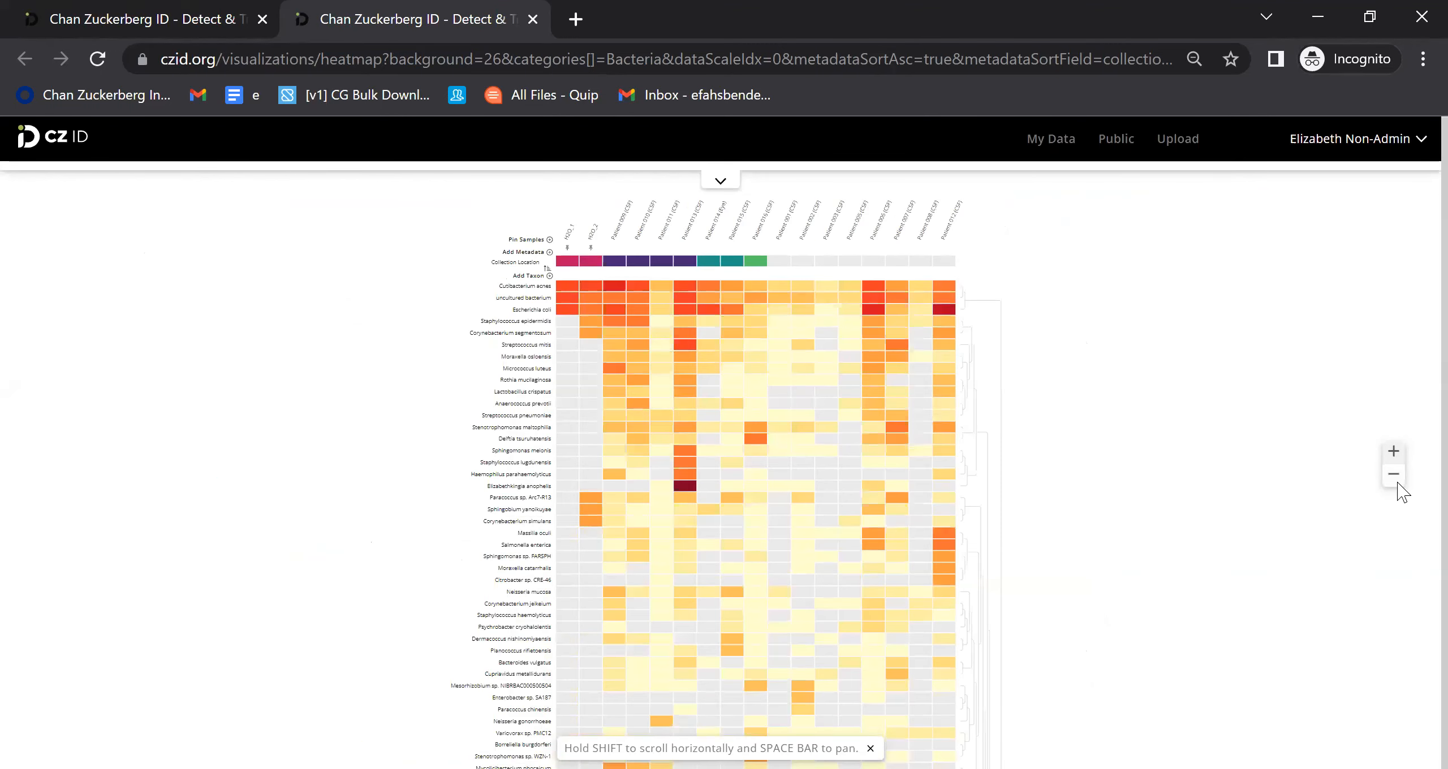
click(1397, 481)
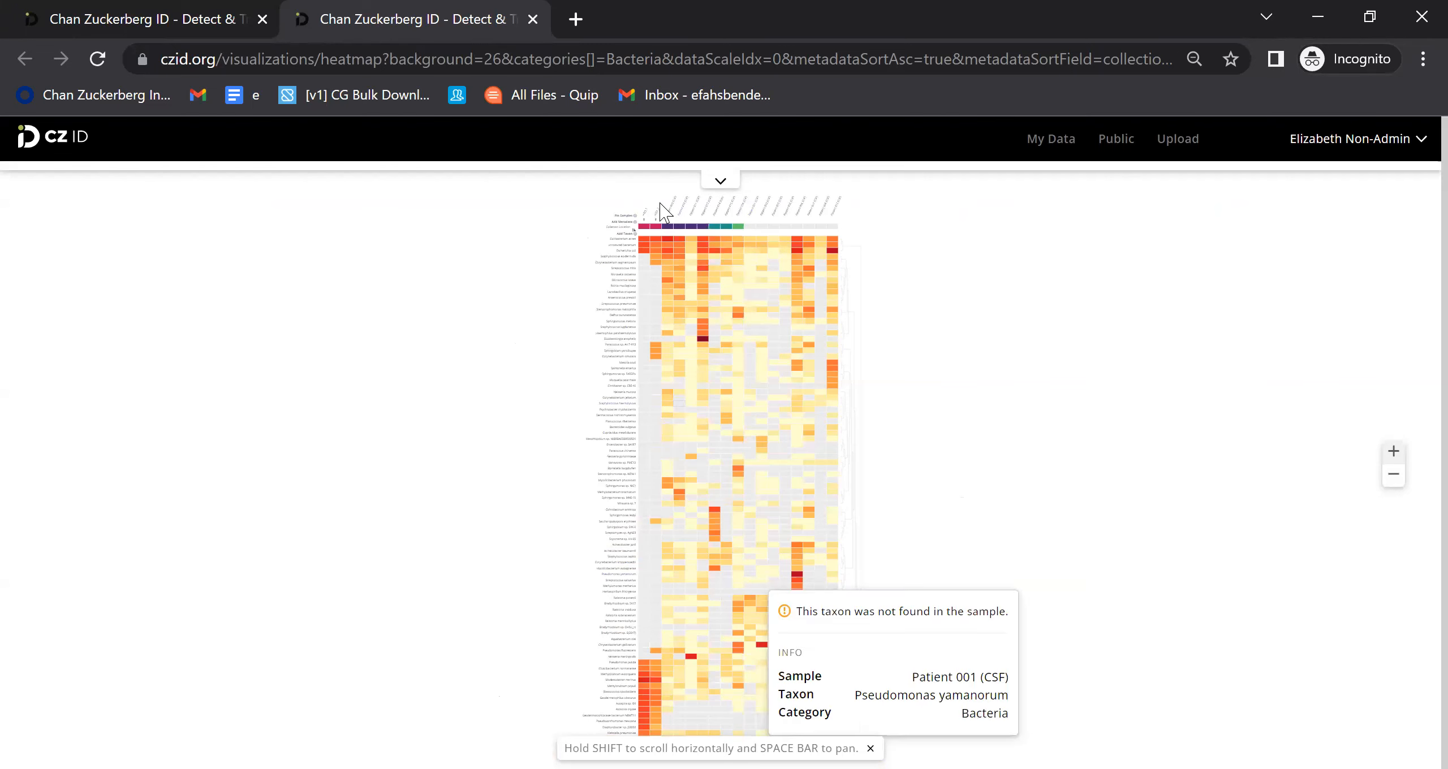
click(722, 182)
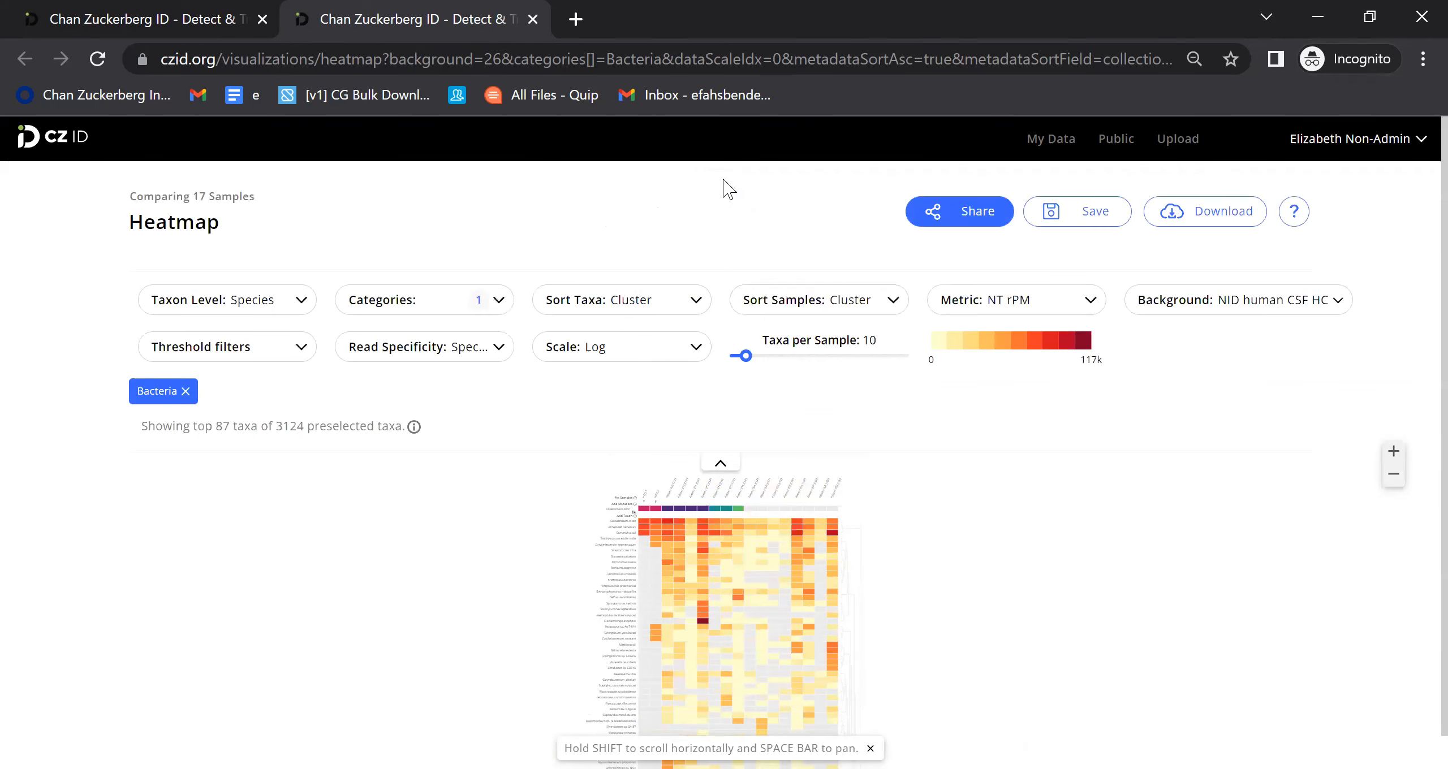
click(1394, 452)
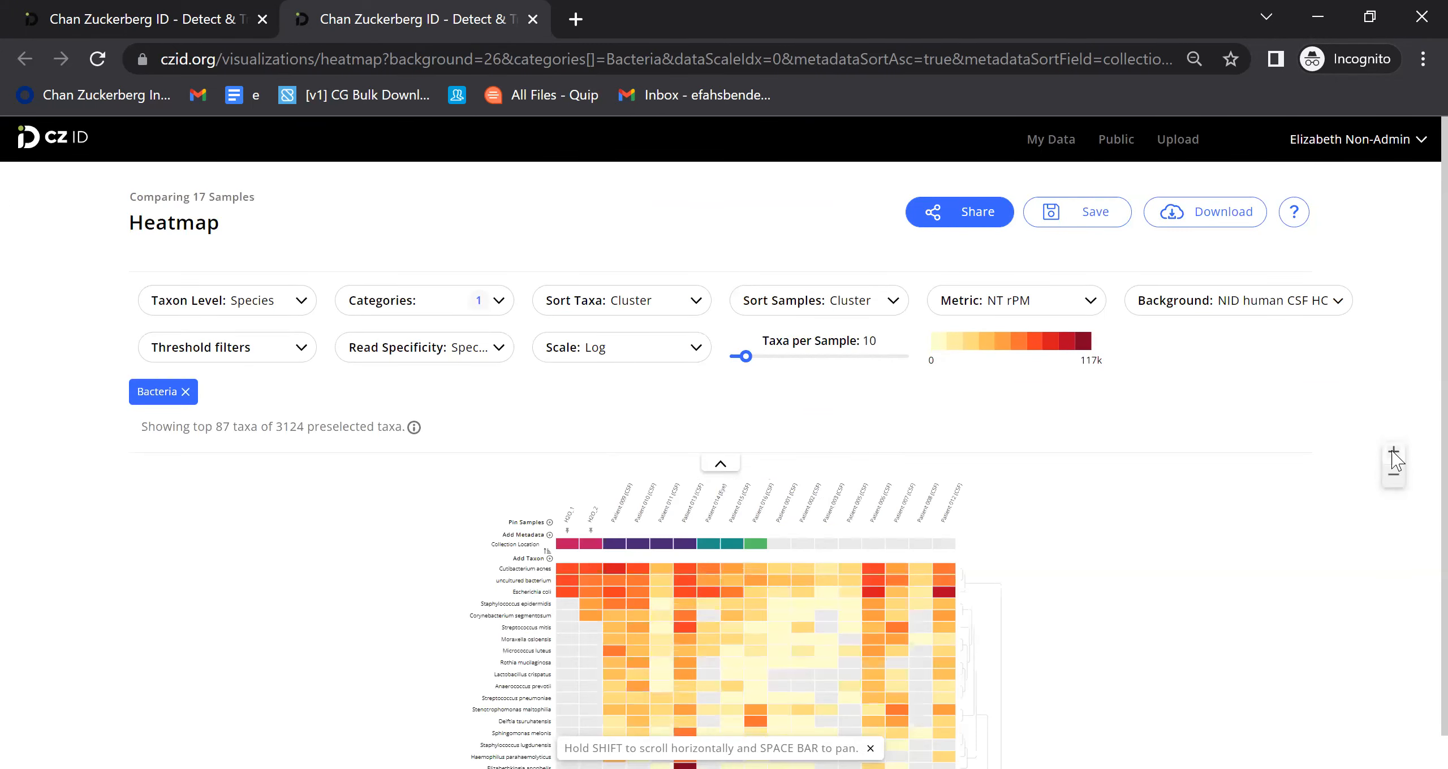
click(1393, 451)
click(1394, 452)
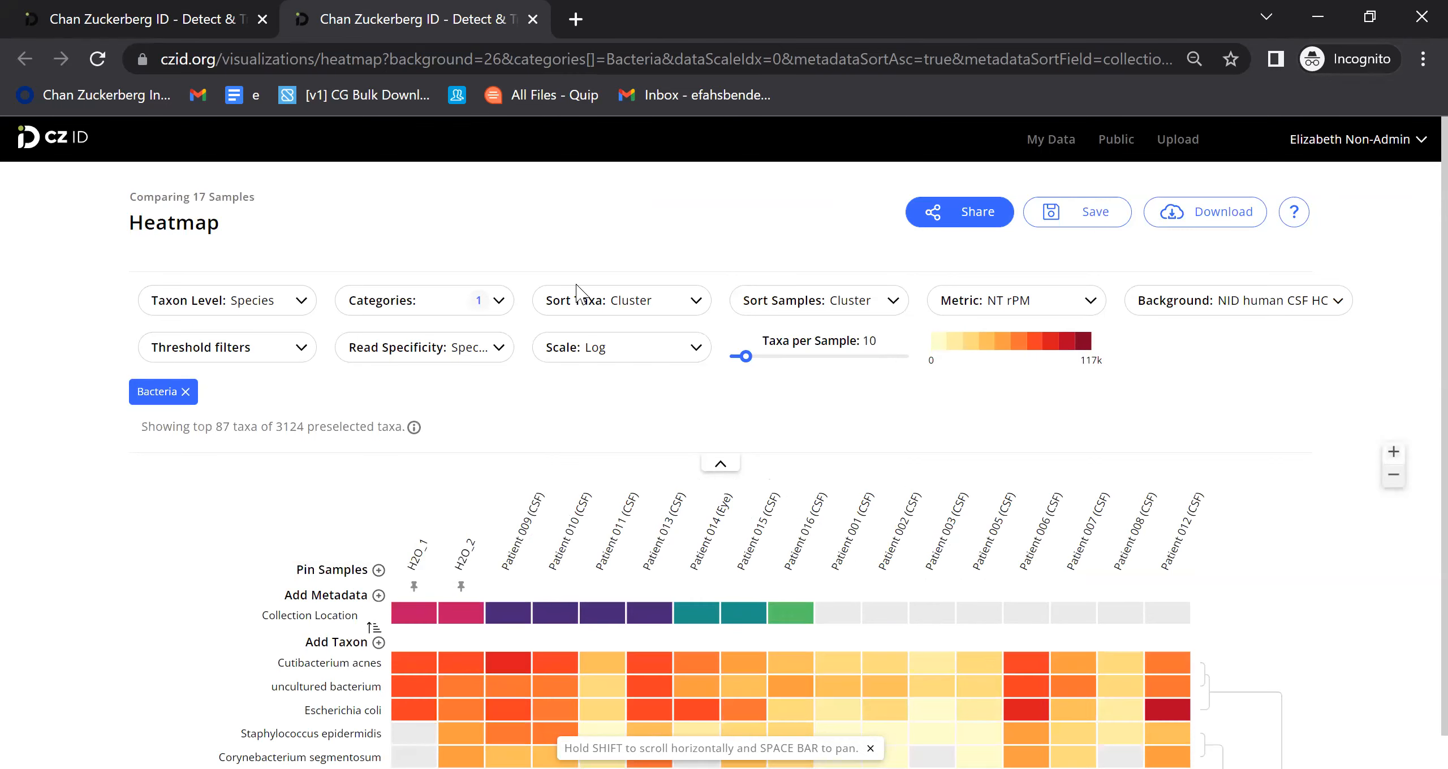
Step: Return to the Medical Detectives samples, select only H2O_2 and H2O_1, and review the background model creation form without creating one
click(125, 19)
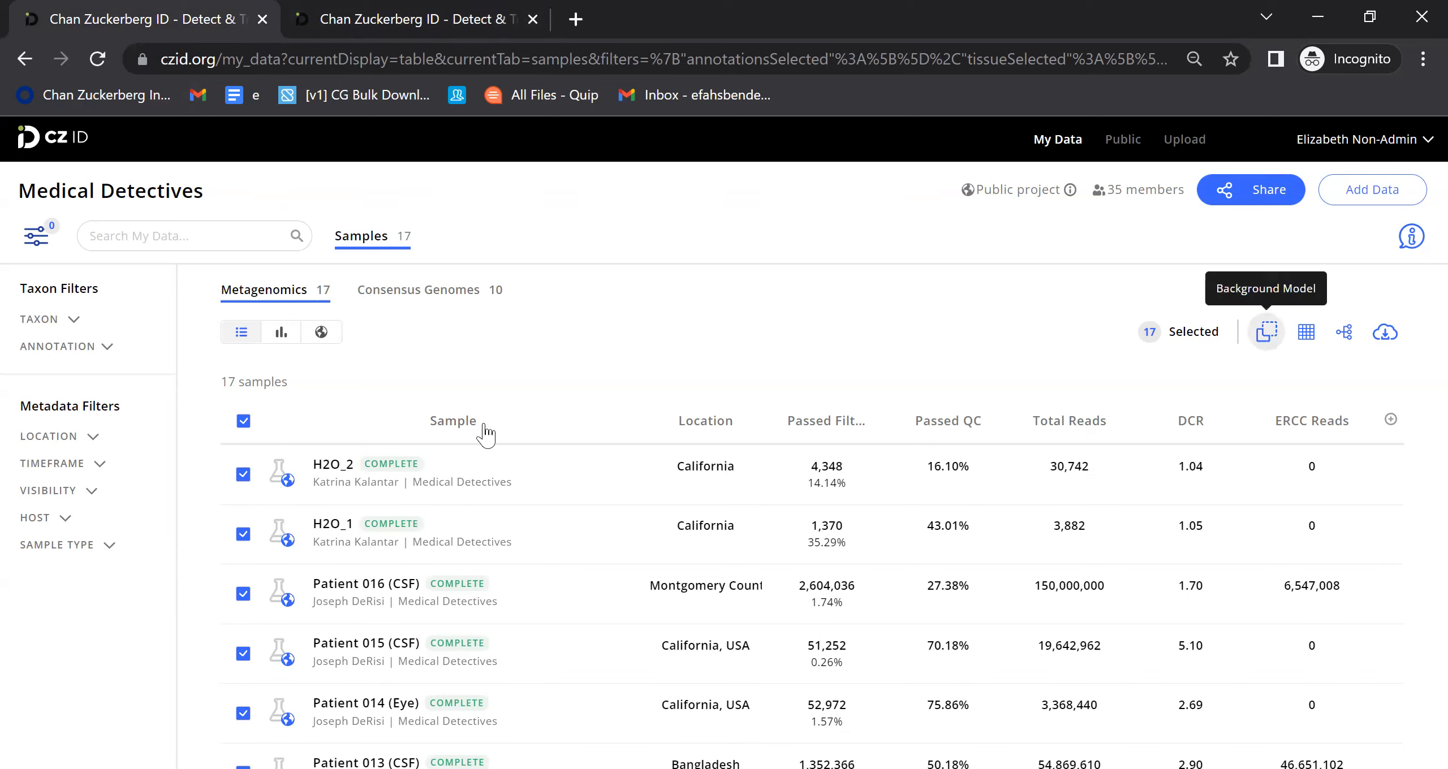
click(243, 420)
click(244, 474)
click(244, 533)
click(1267, 337)
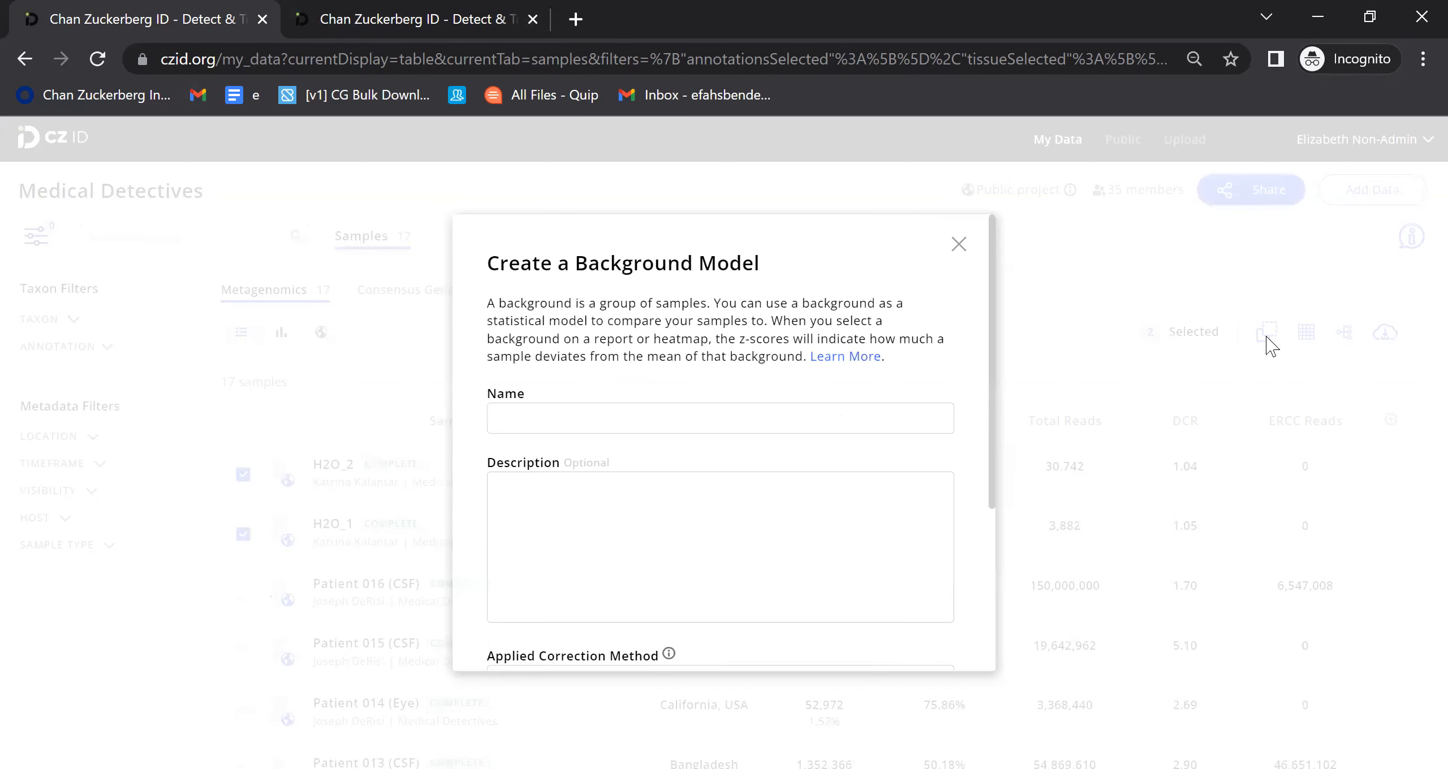
scroll(767, 489, down, 5)
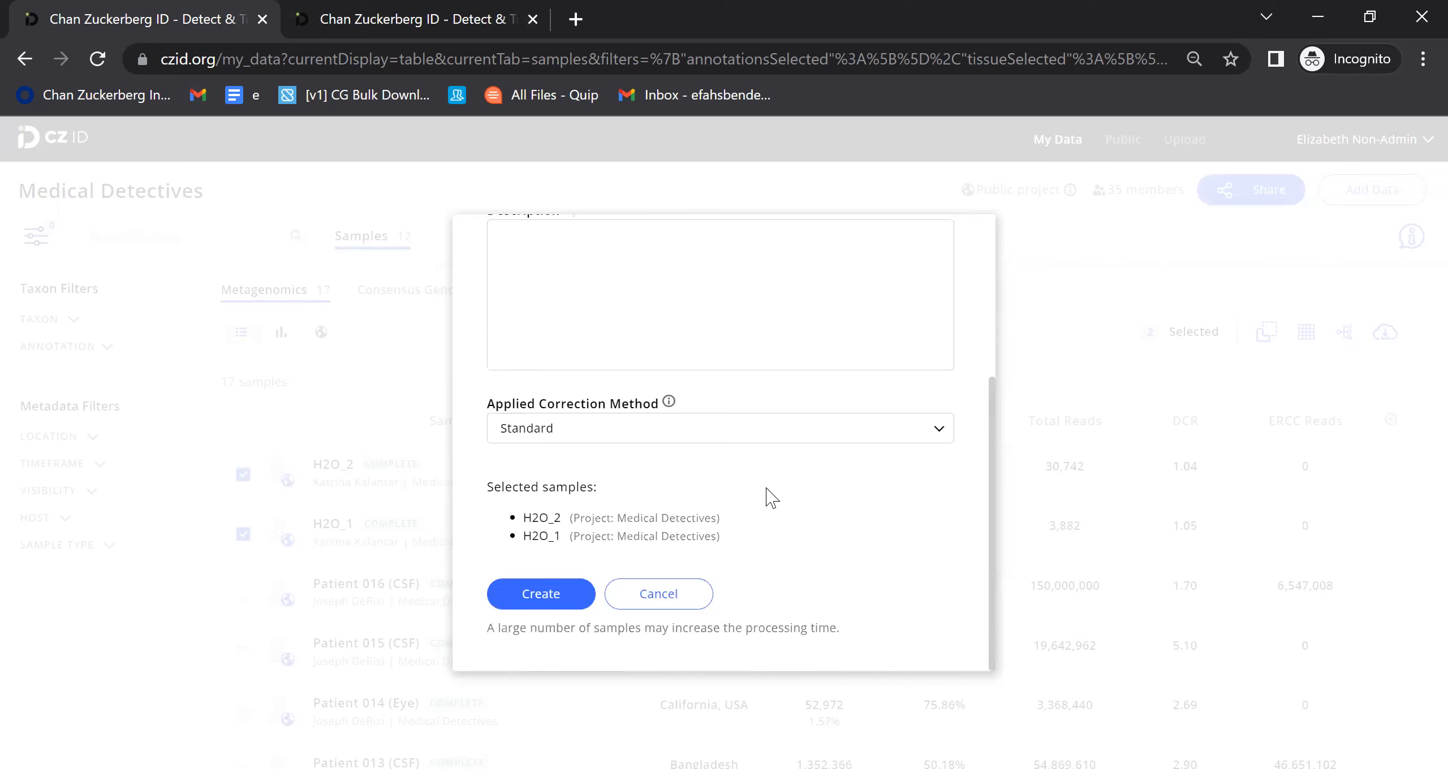
scroll(767, 490, up, 5)
click(957, 254)
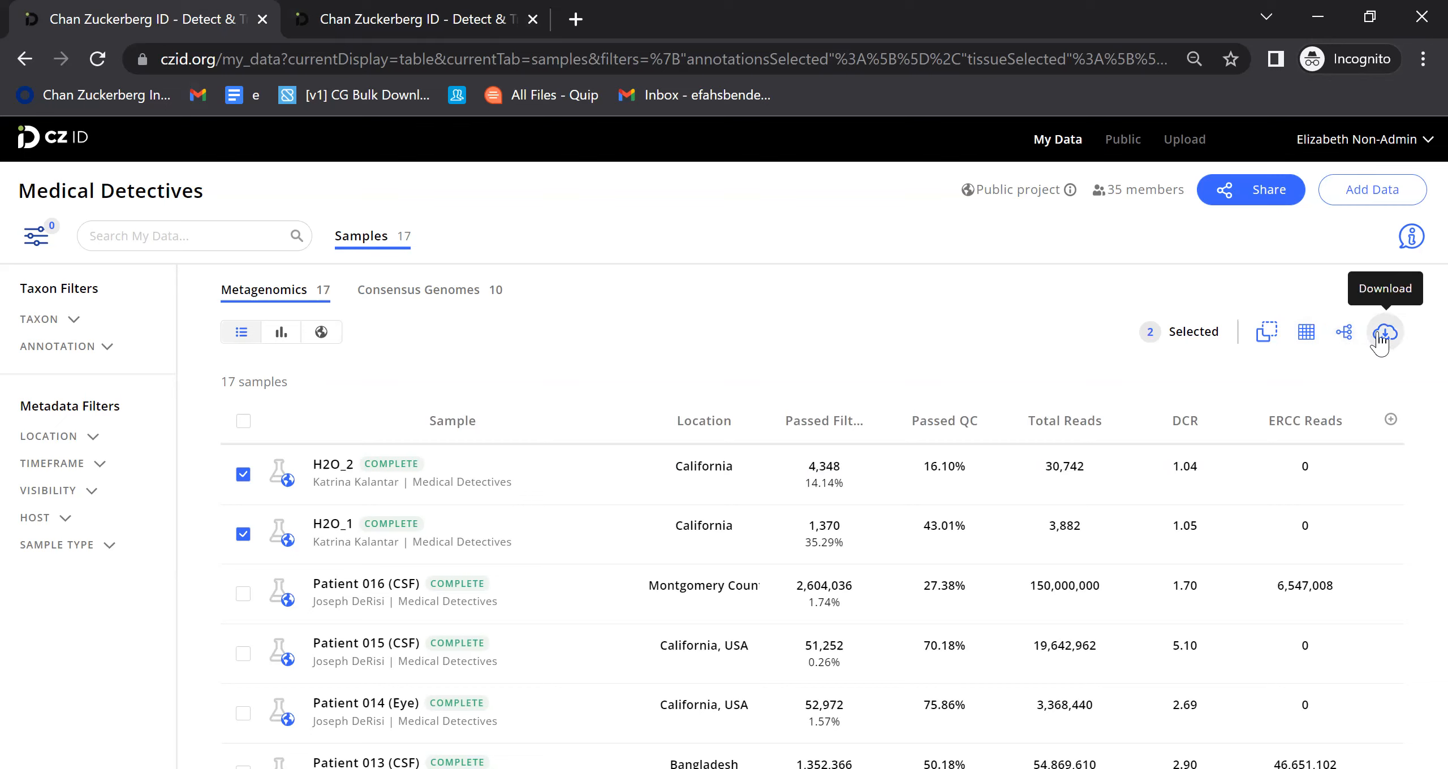
Step: Select all Medical Detectives metagenomics samples and review the report types offered for bulk download
click(243, 421)
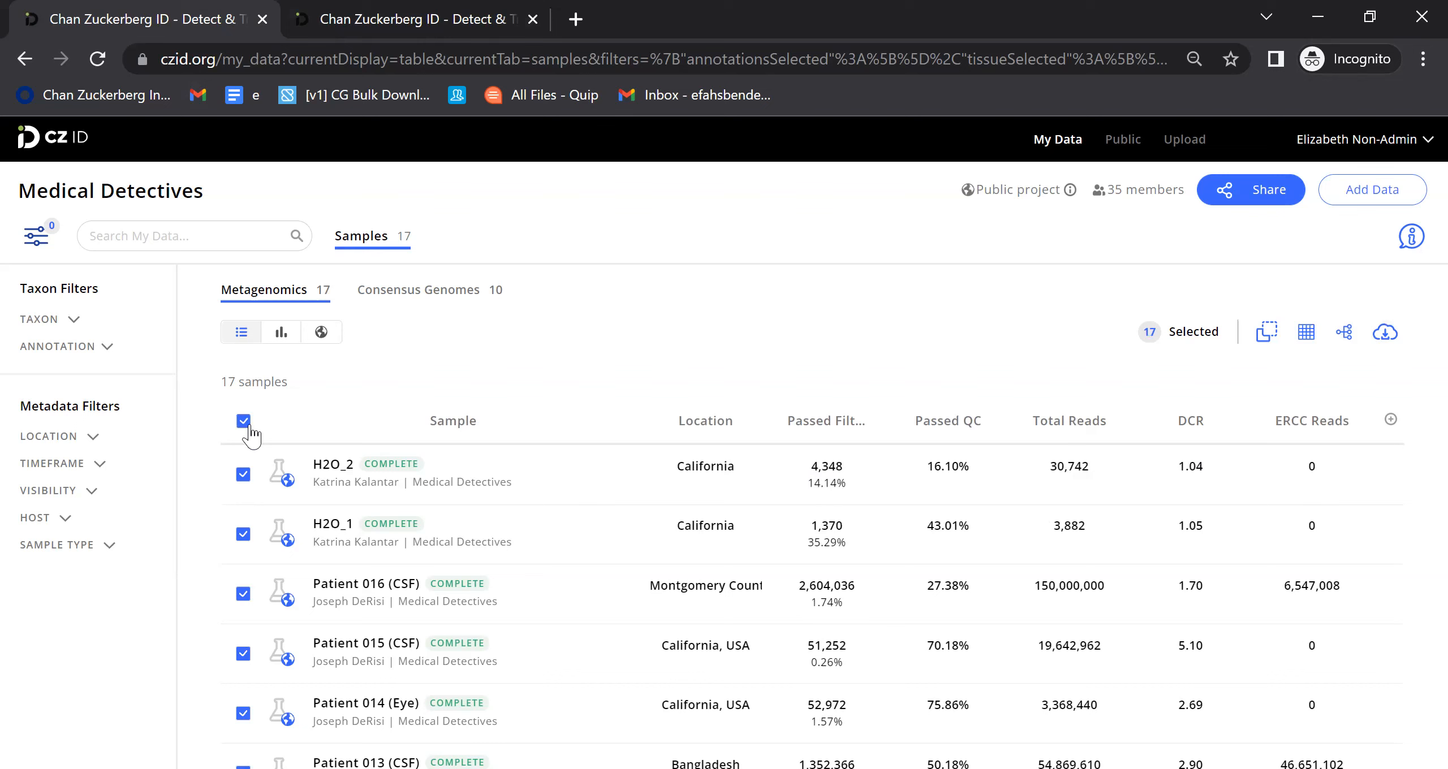
click(1383, 339)
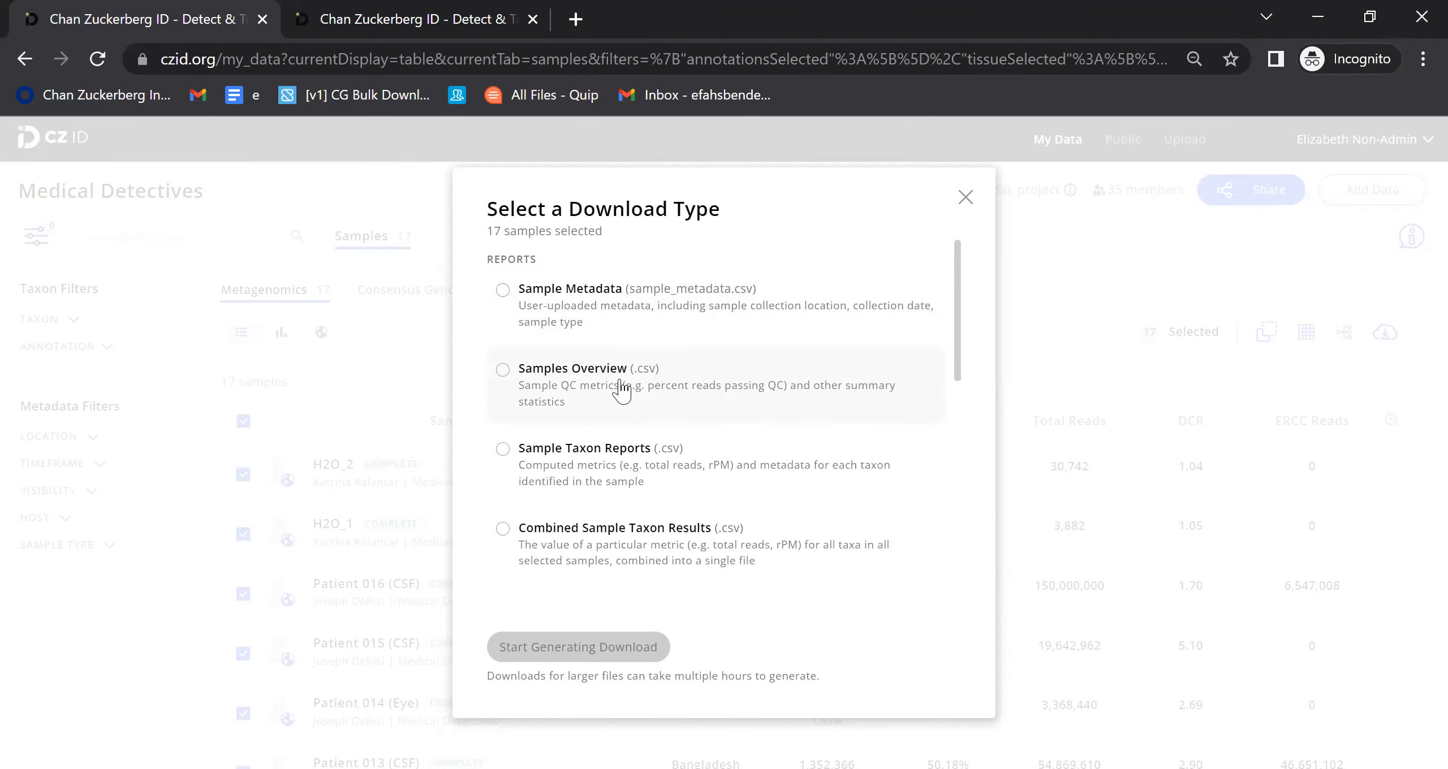
scroll(623, 390, down, 1)
scroll(620, 390, down, 1)
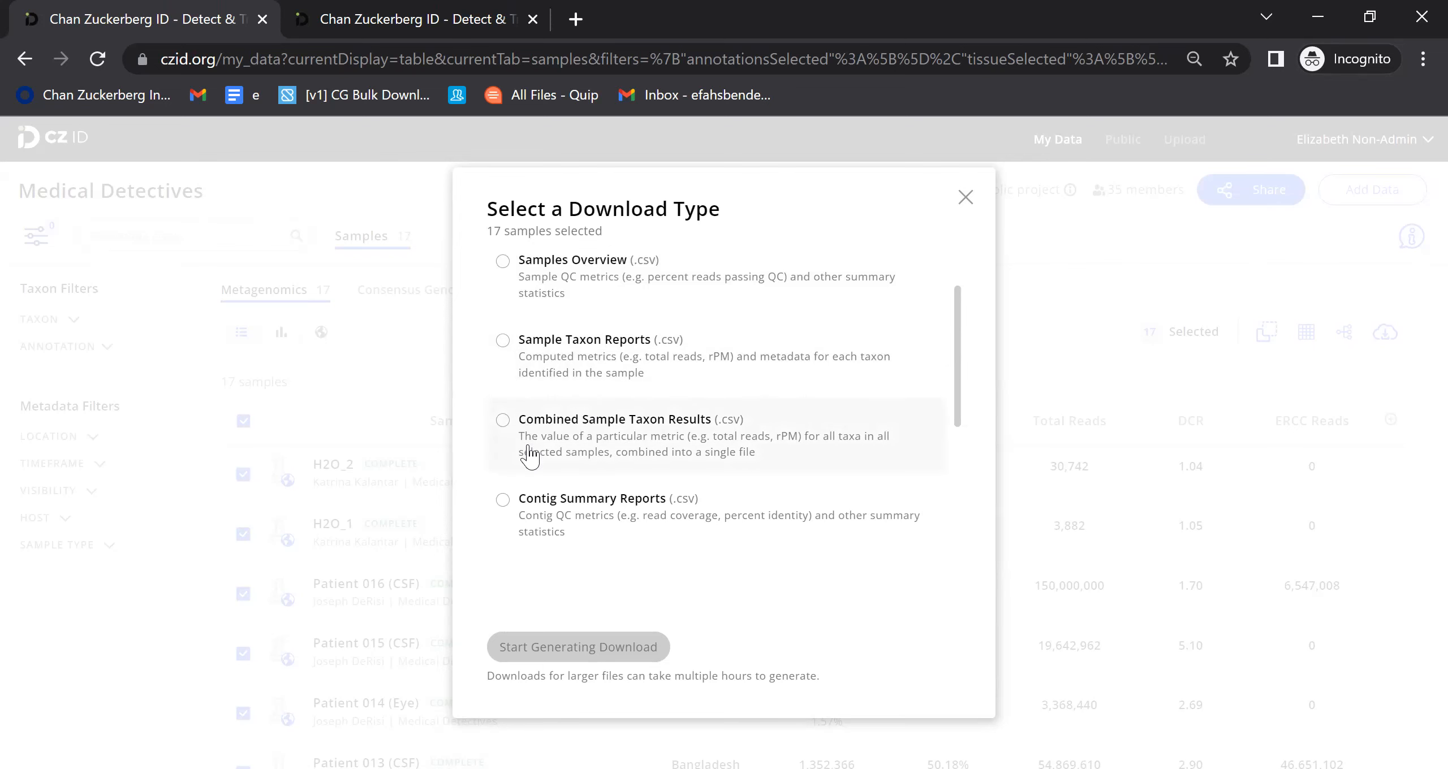
scroll(526, 447, down, 2)
scroll(530, 453, down, 2)
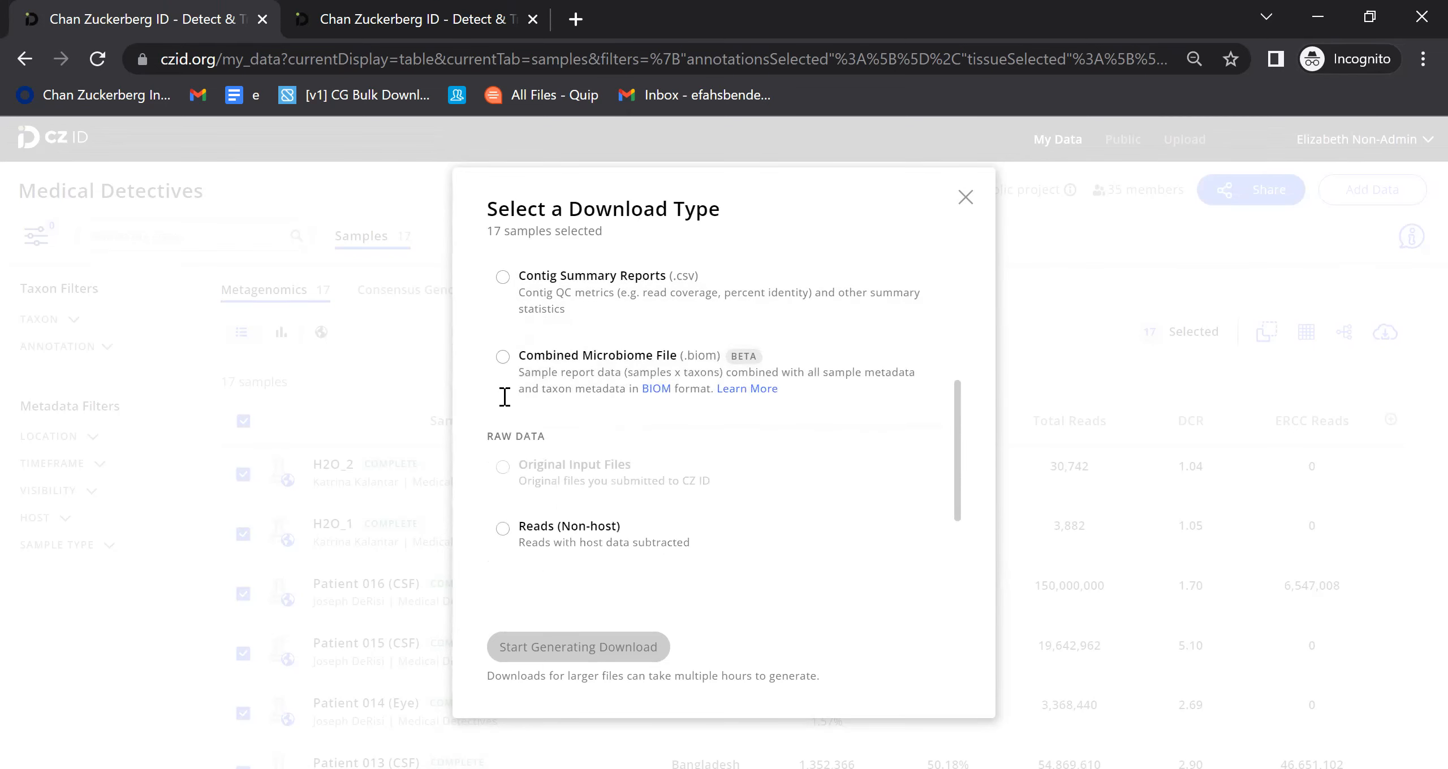
Step: Choose the Combined Microbiome File (.biom) download type and examine its metric and threshold options
click(502, 357)
scroll(536, 441, down, 1)
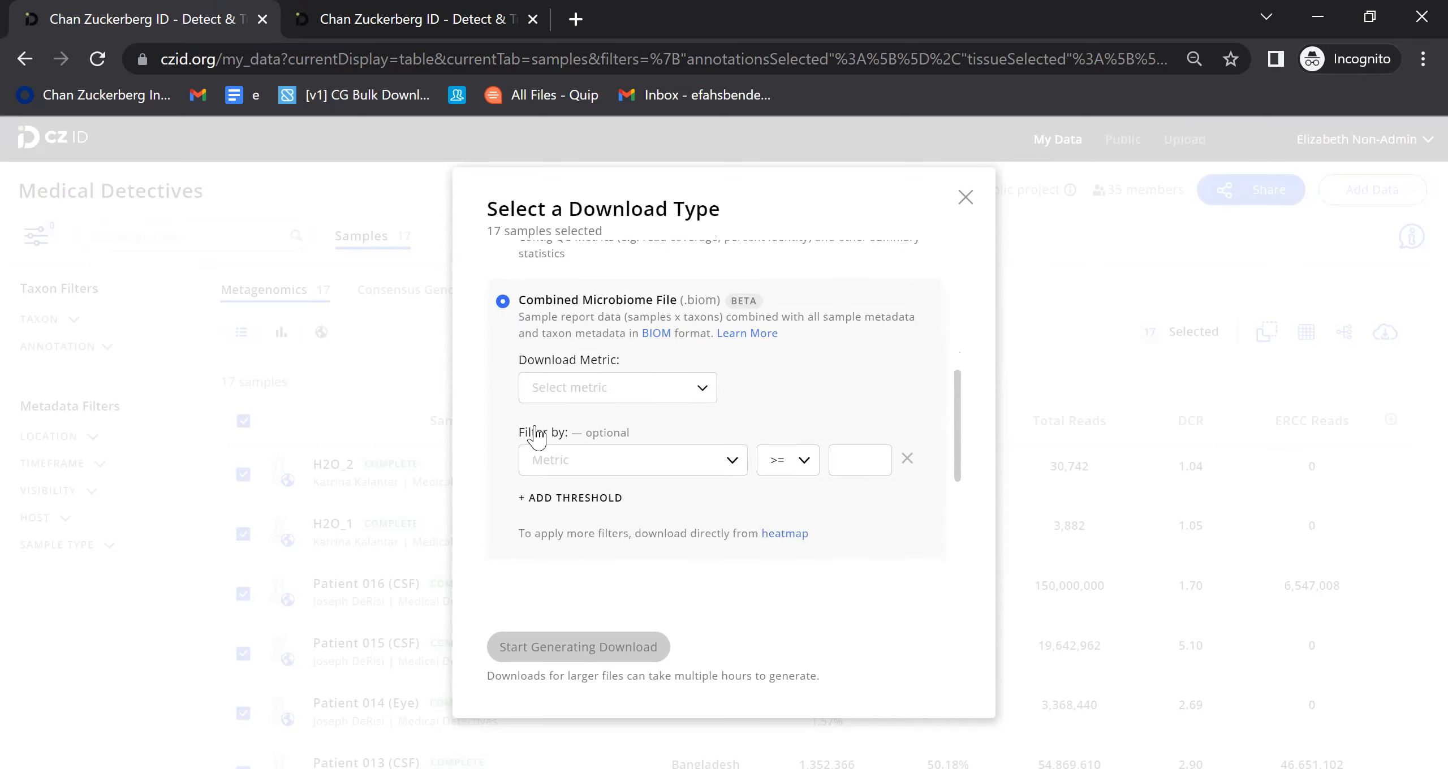
scroll(833, 424, down, 4)
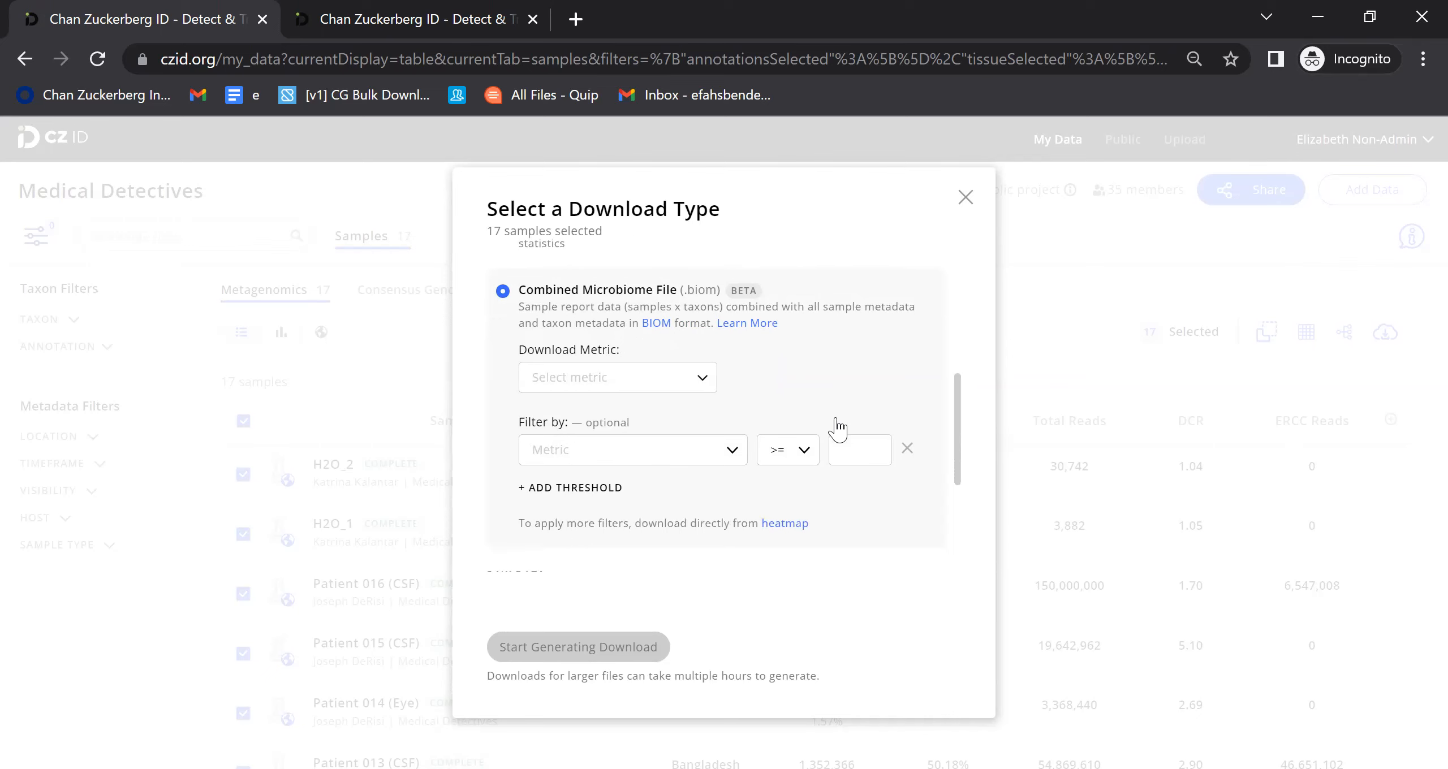
Step: Review the raw data download types, including the Reads (Non-host) and Contigs (Non-host) options, and leave without generating a download
mouse_move(624, 428)
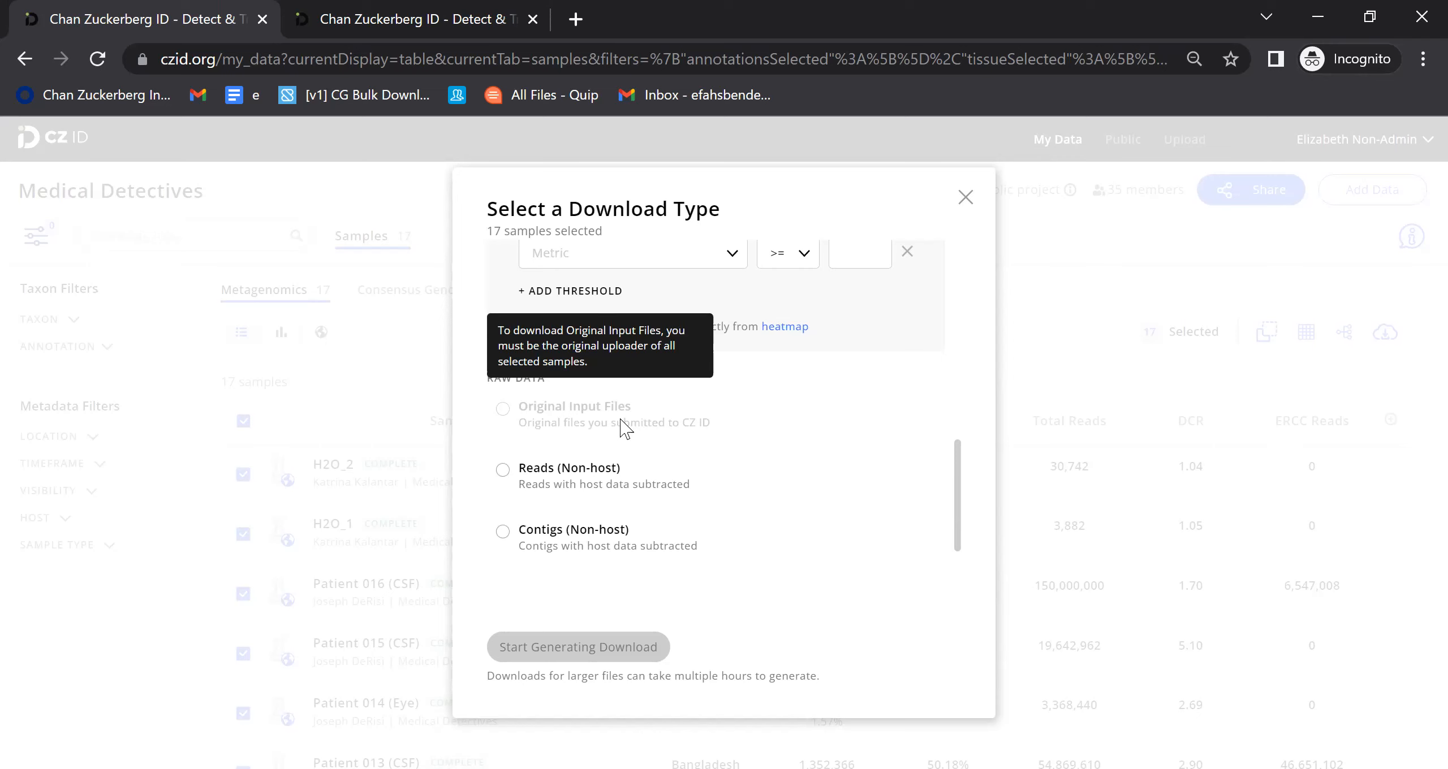
scroll(562, 444, down, 1)
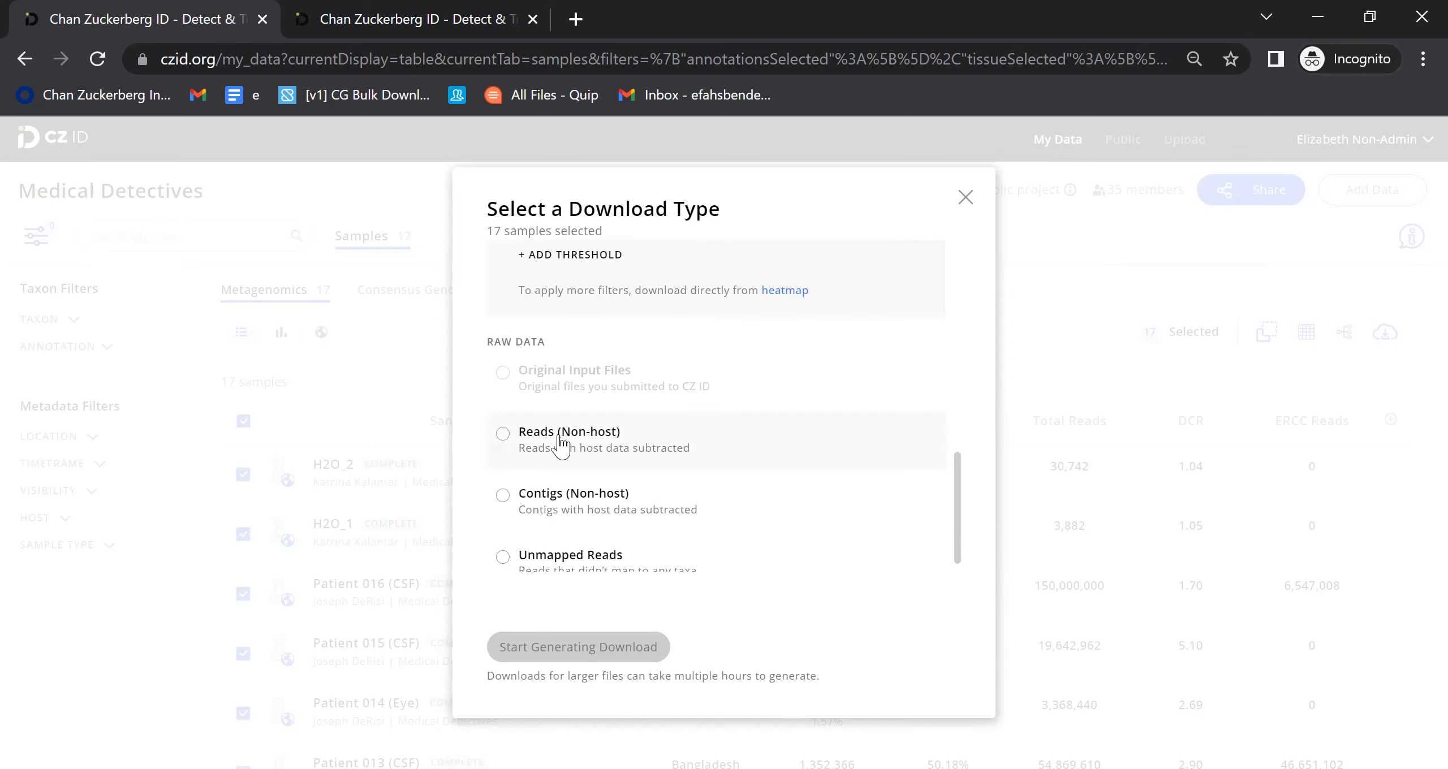
click(560, 448)
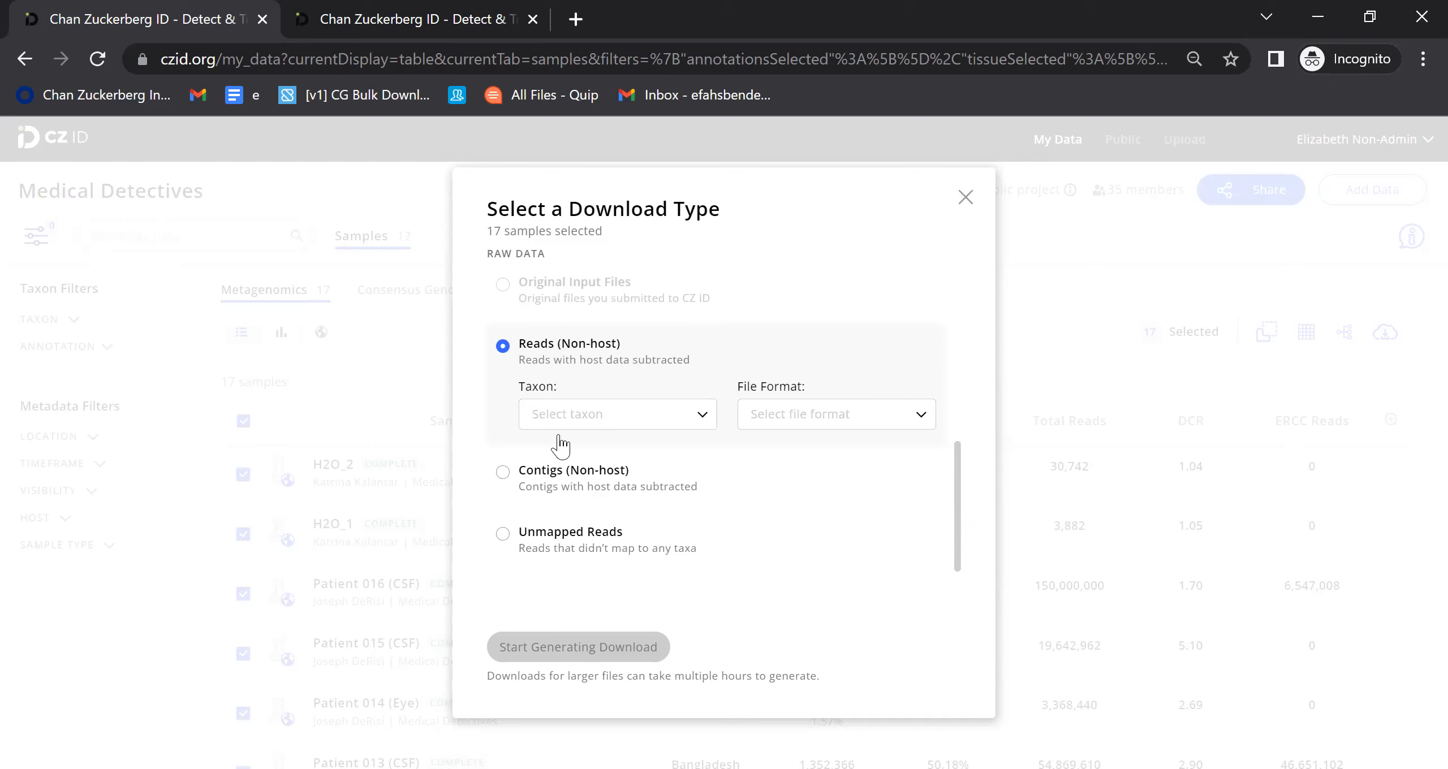
click(549, 477)
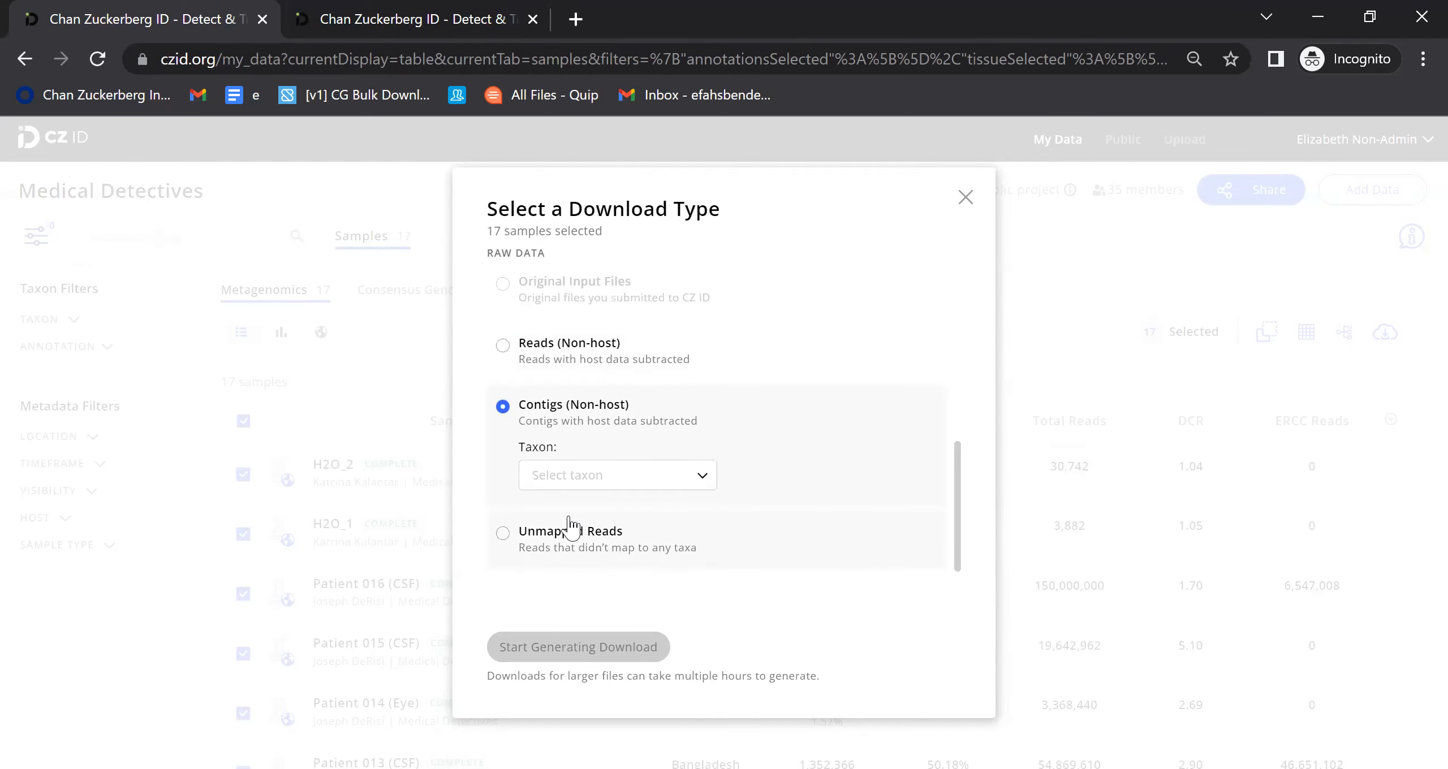
click(965, 197)
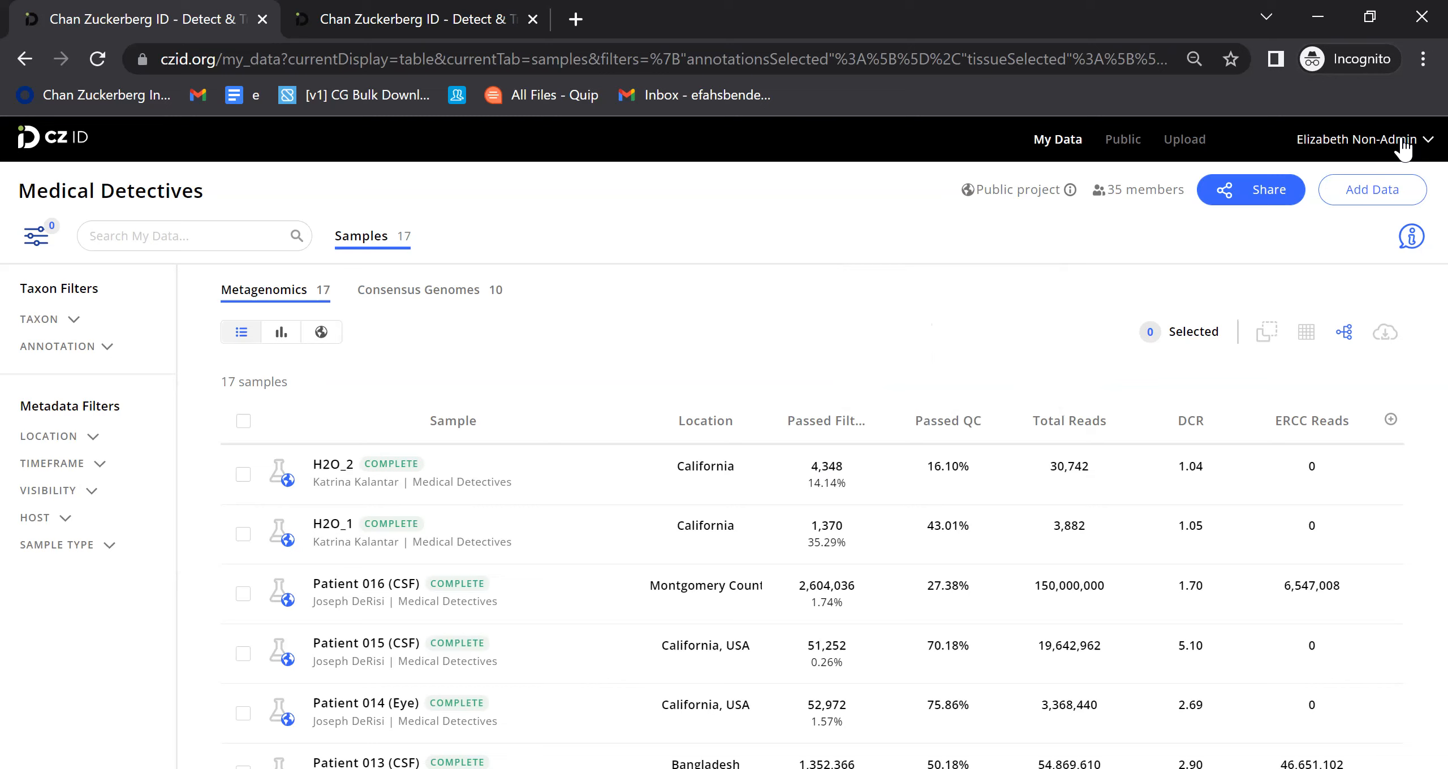
Step: Open the CZ ID Help Center and list all articles in the Analyze Your Sample user guide section
click(1345, 143)
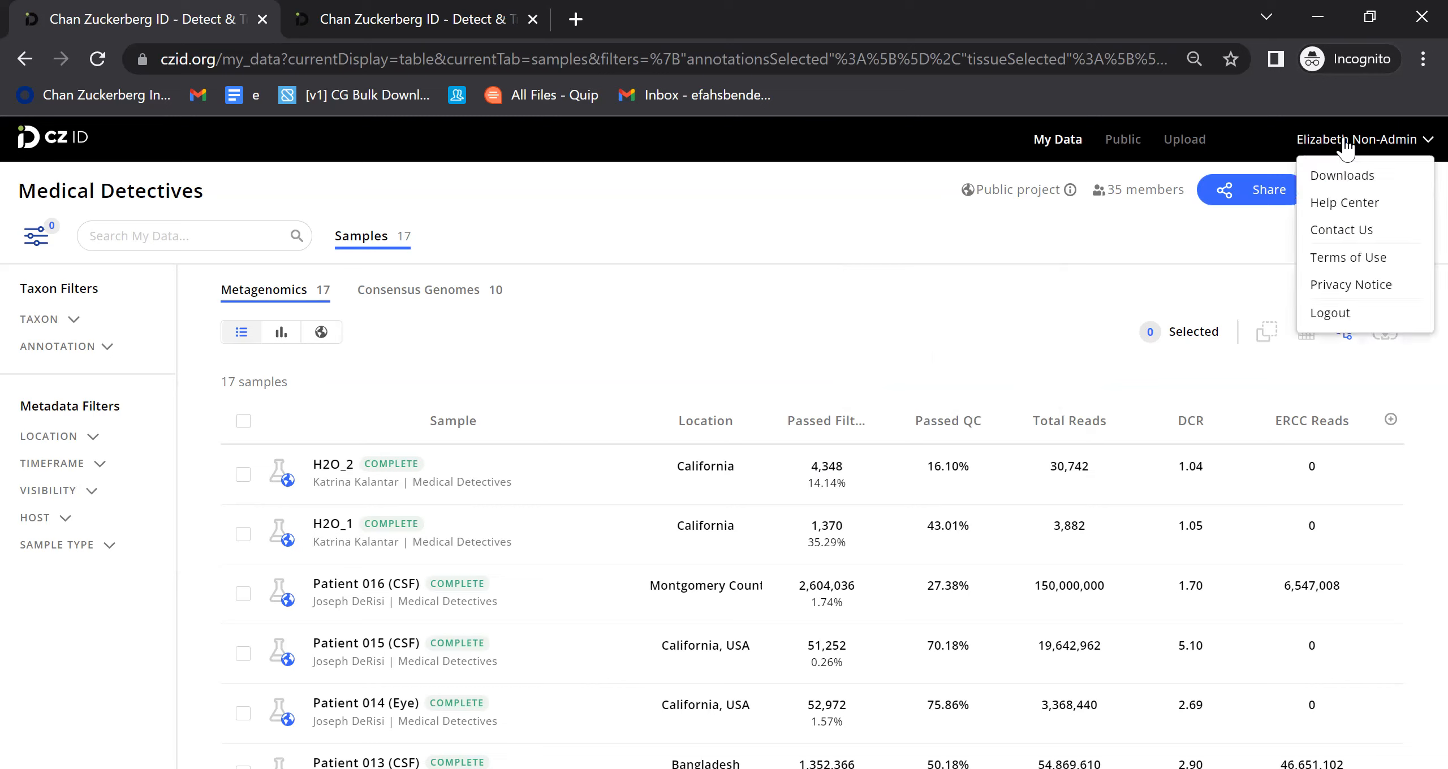
click(1360, 202)
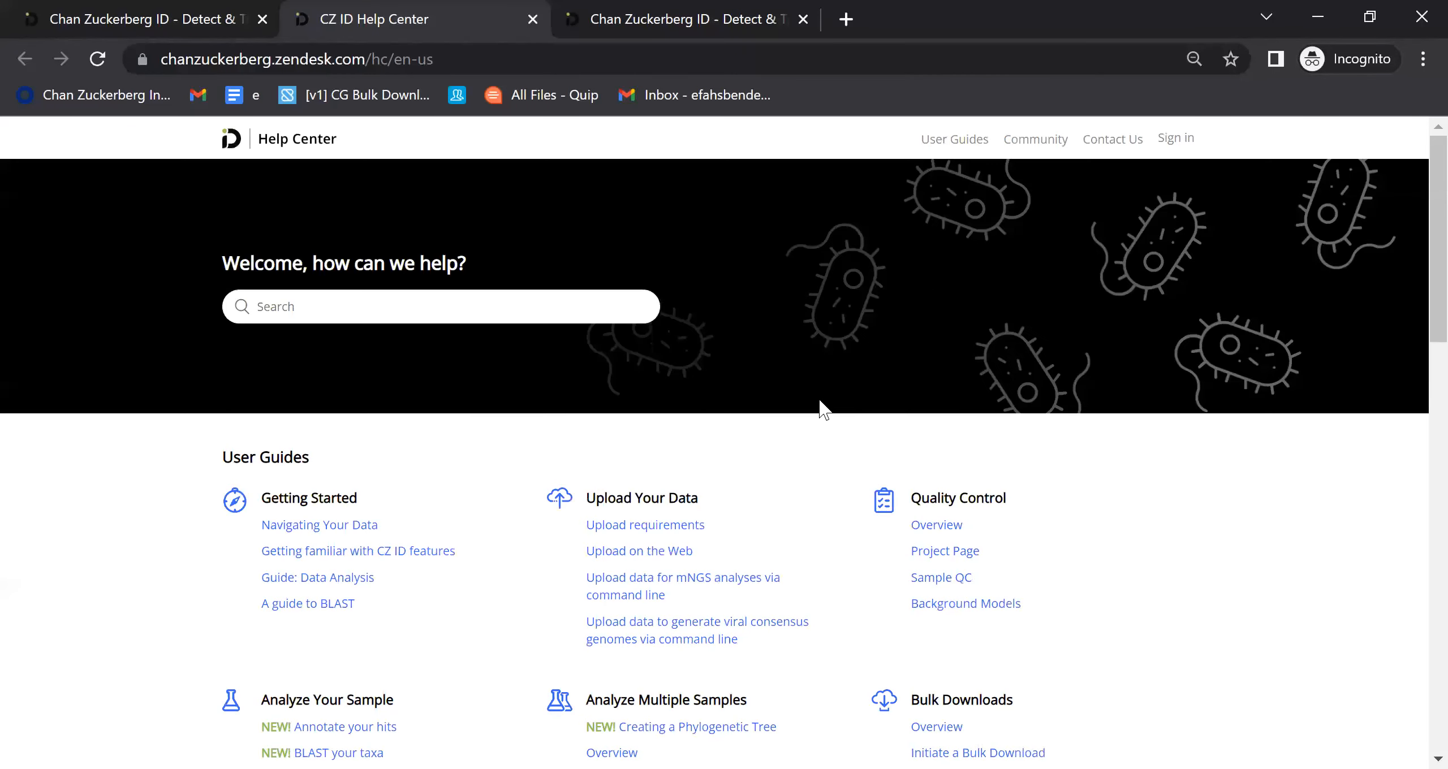
scroll(818, 402, down, 1)
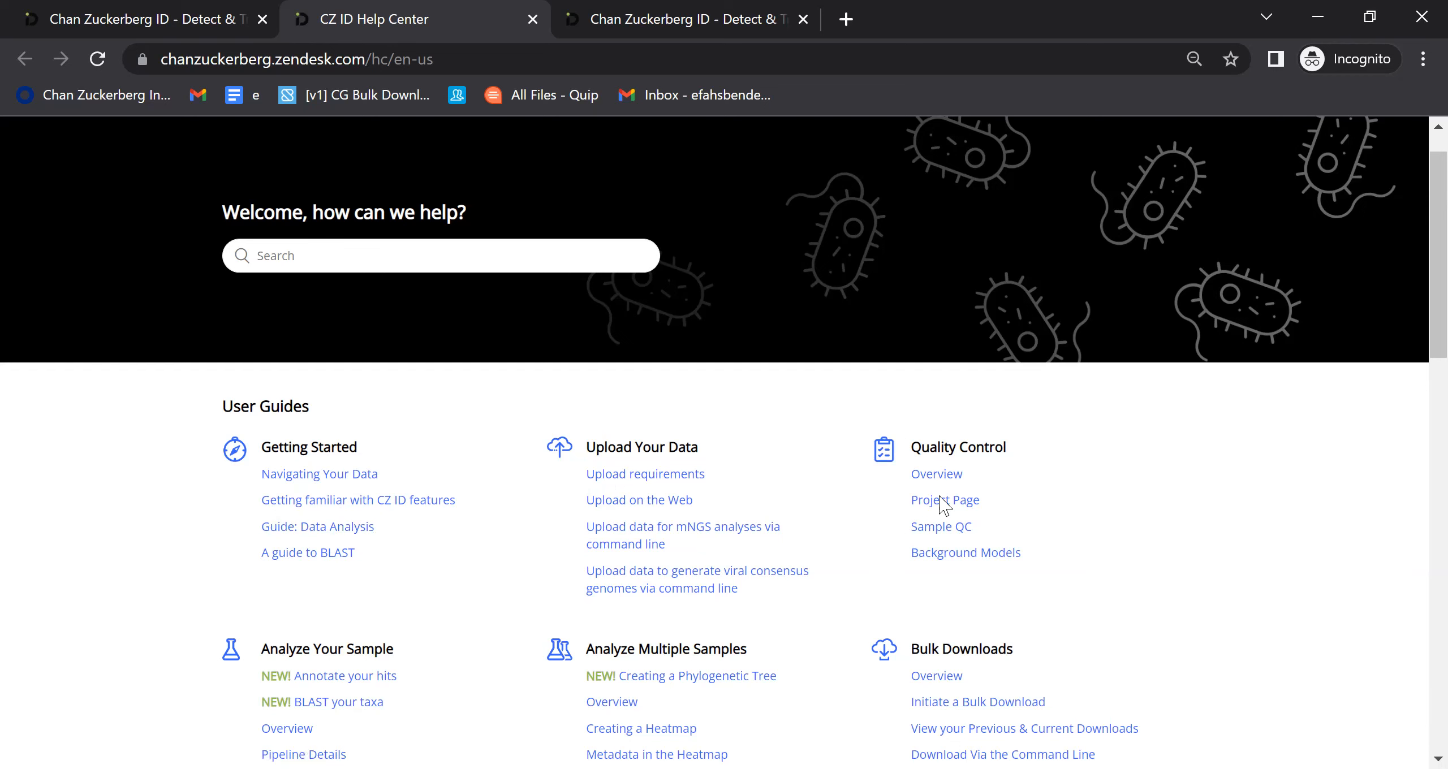
scroll(945, 515, down, 3)
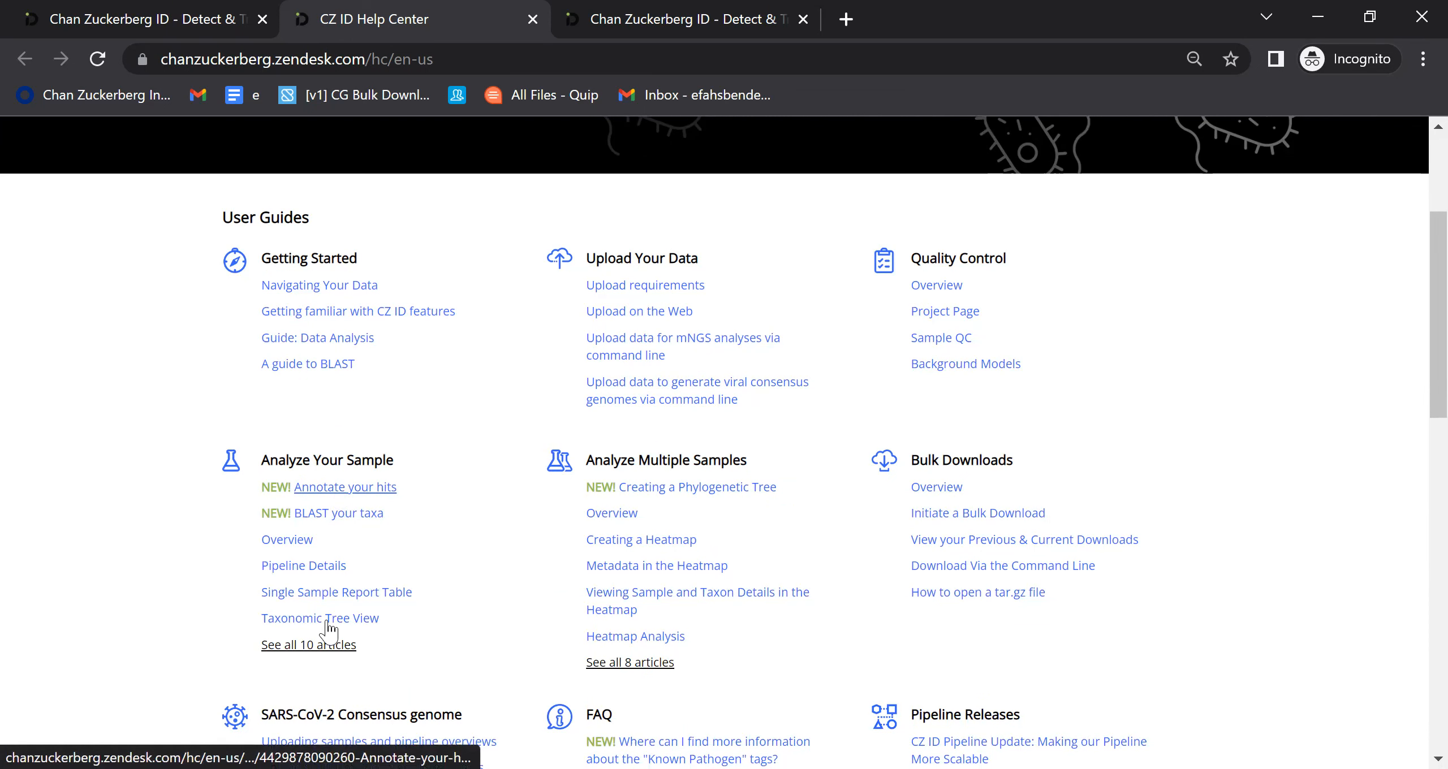
click(330, 646)
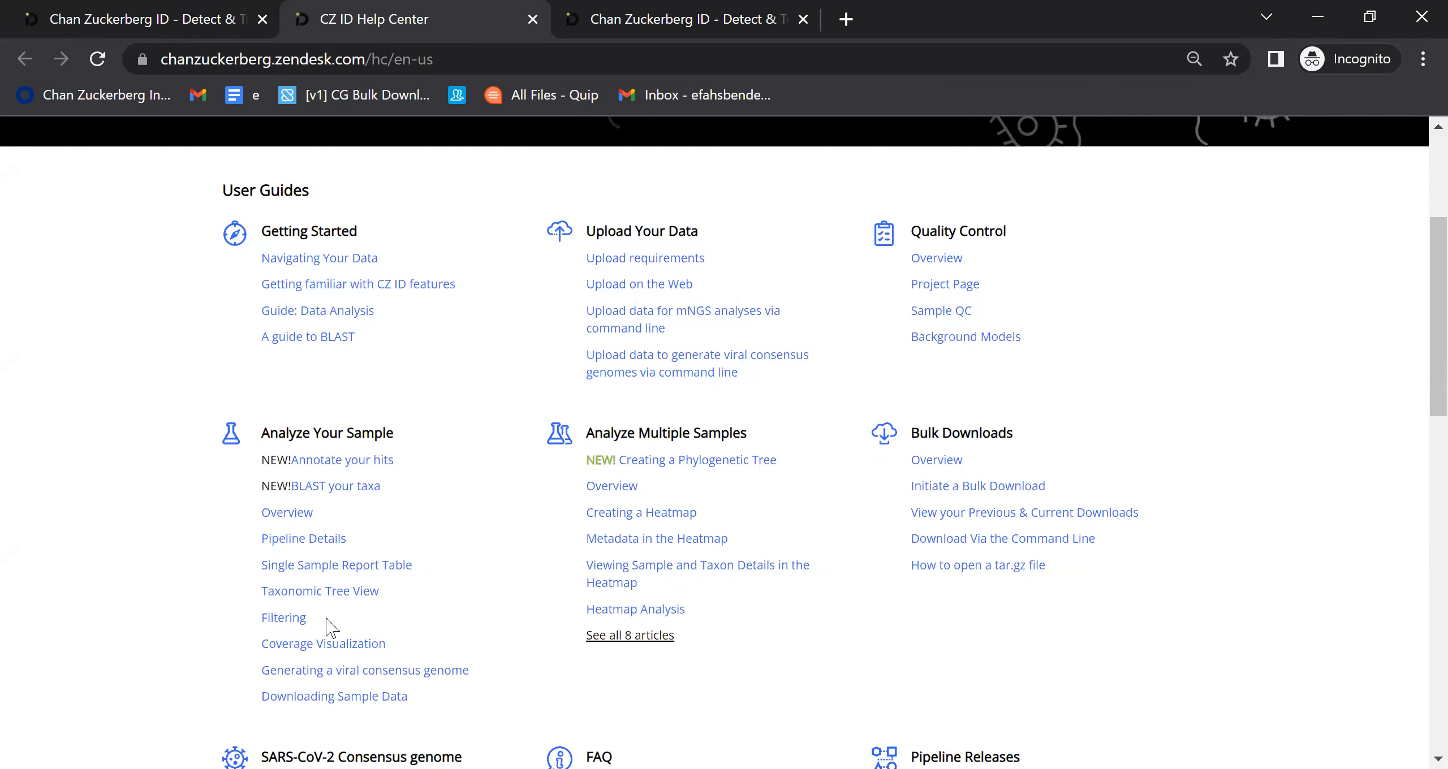
Step: Look through the remaining Help Center sections, from bulk downloads and SARS-CoV-2 consensus genomes to the FAQ, pipeline releases, and security and privacy
scroll(330, 627, down, 1)
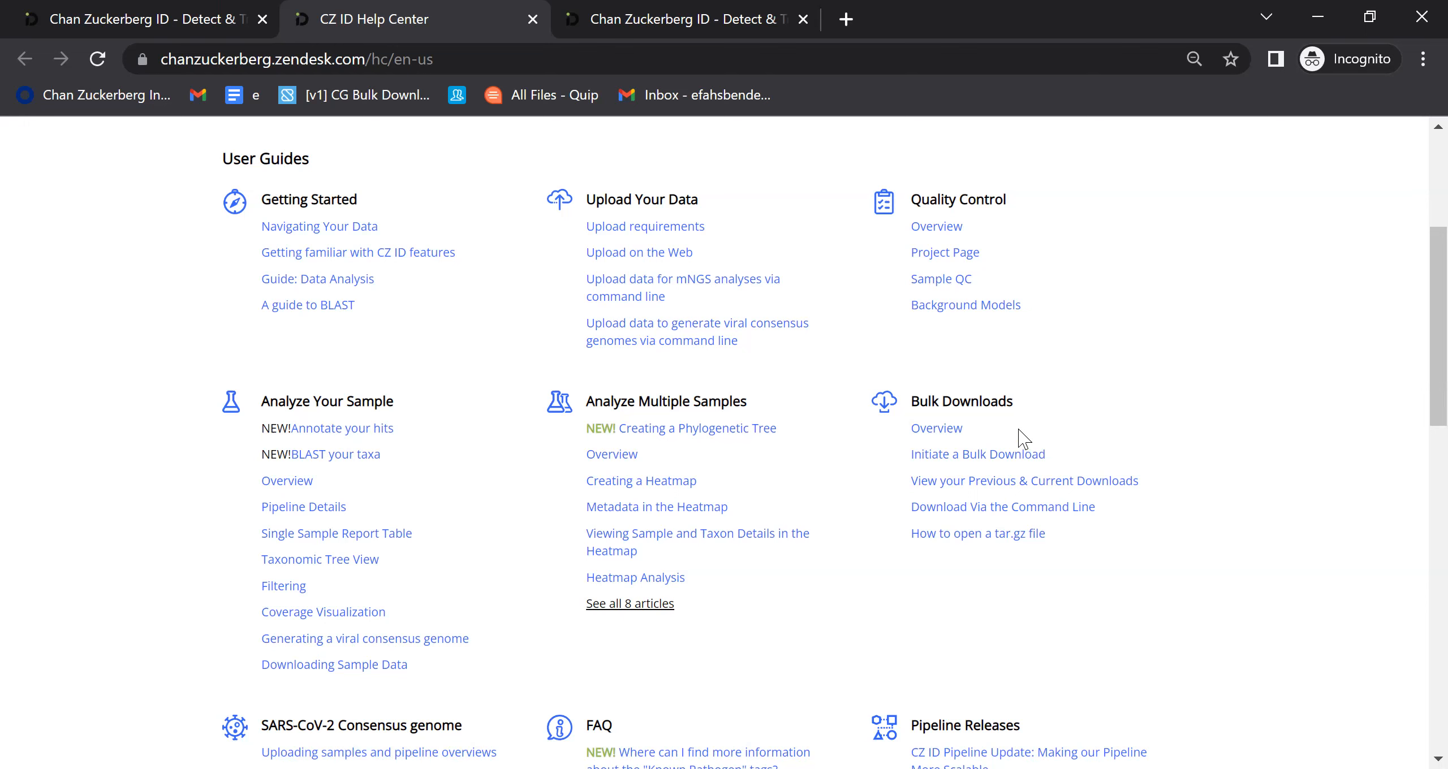
scroll(970, 480, down, 2)
scroll(970, 481, down, 2)
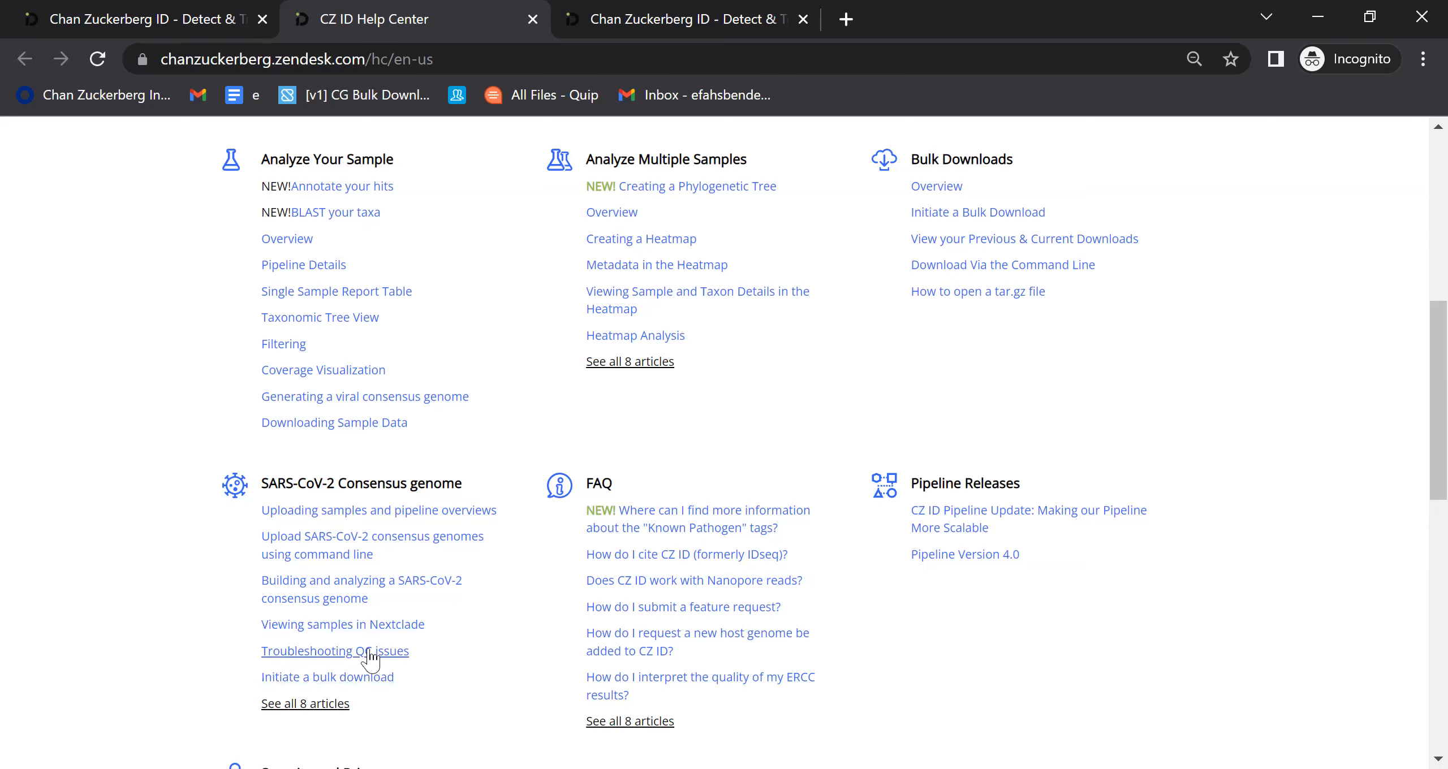
scroll(368, 650, down, 1)
scroll(368, 651, down, 2)
scroll(367, 642, down, 1)
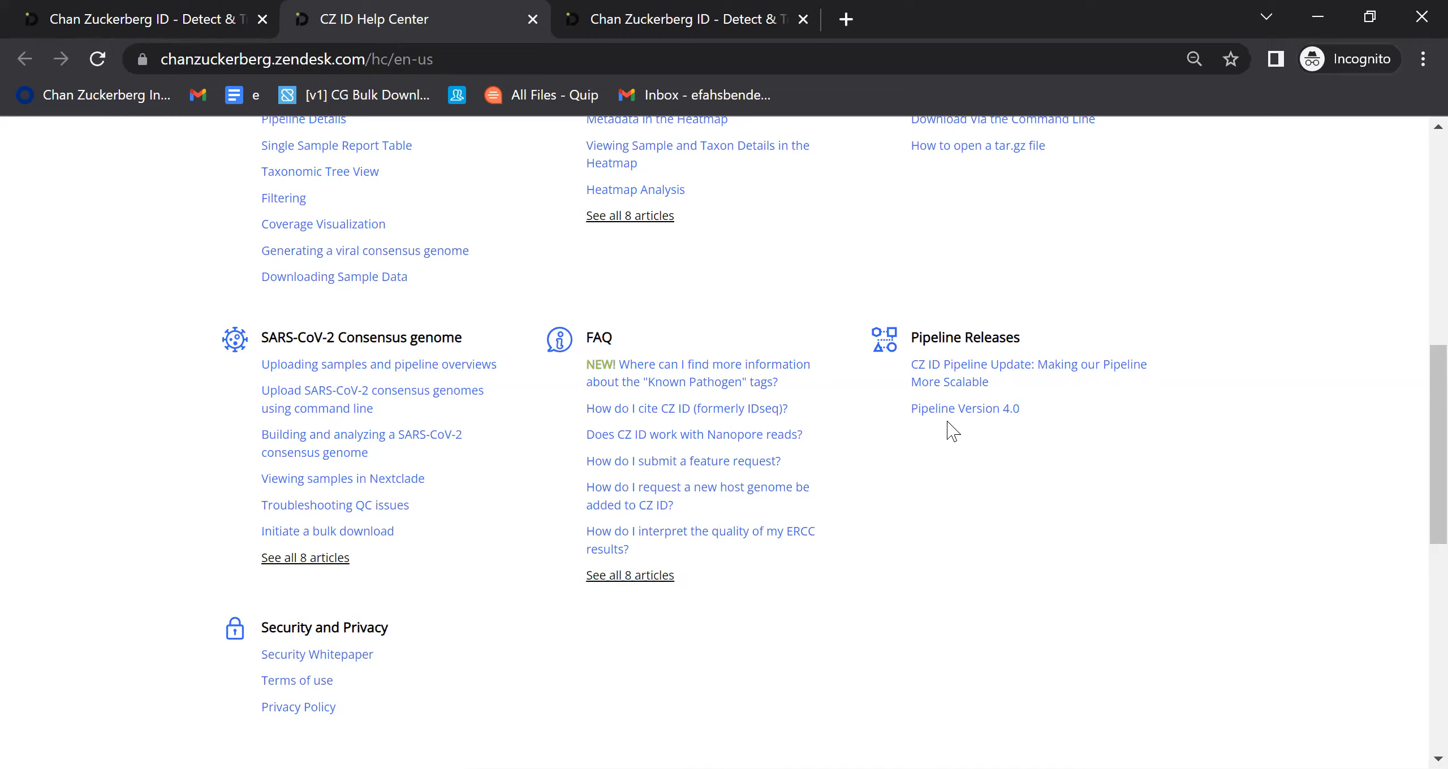
scroll(952, 431, up, 10)
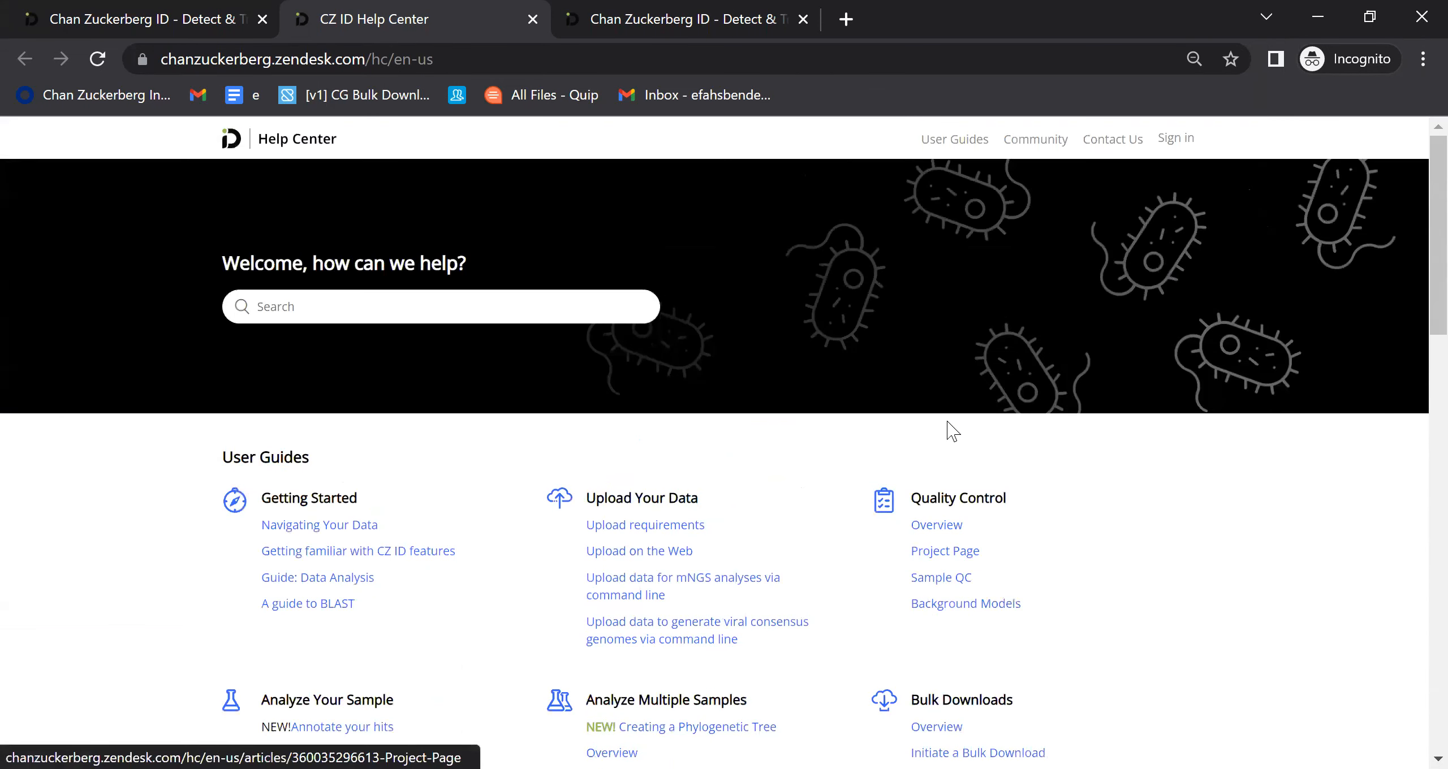
scroll(671, 481, down, 1)
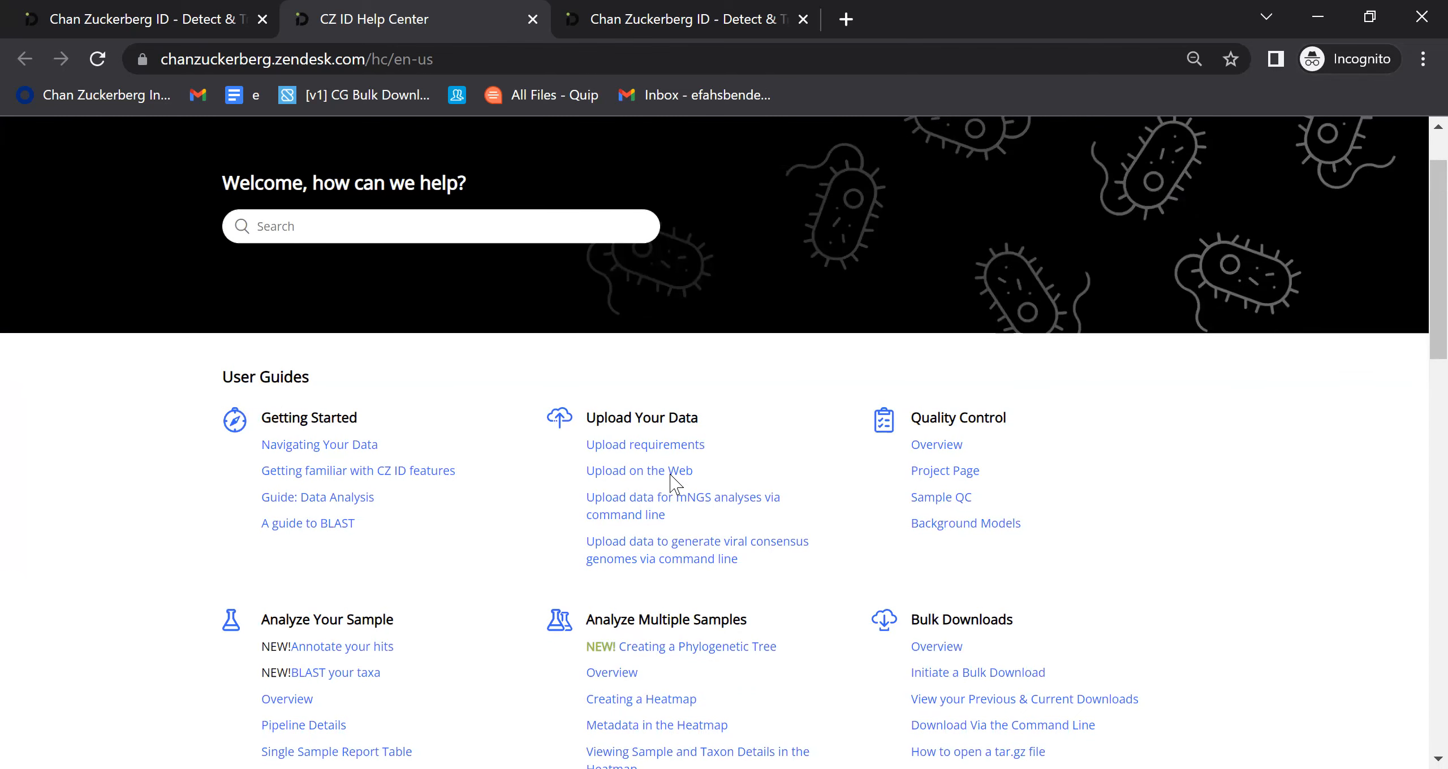
Step: Return to the Medical Detectives project and show the account menu's help and contact options
click(129, 13)
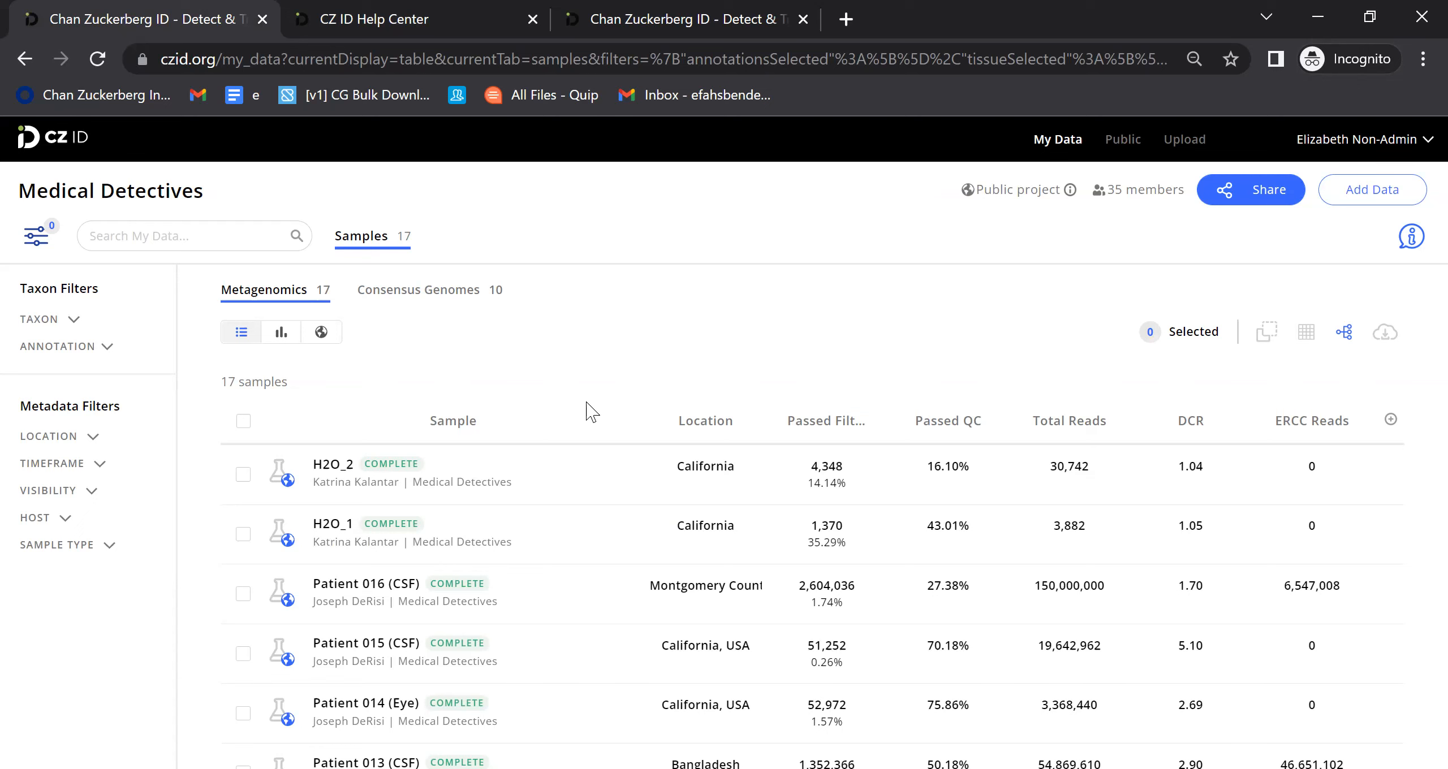
click(1328, 139)
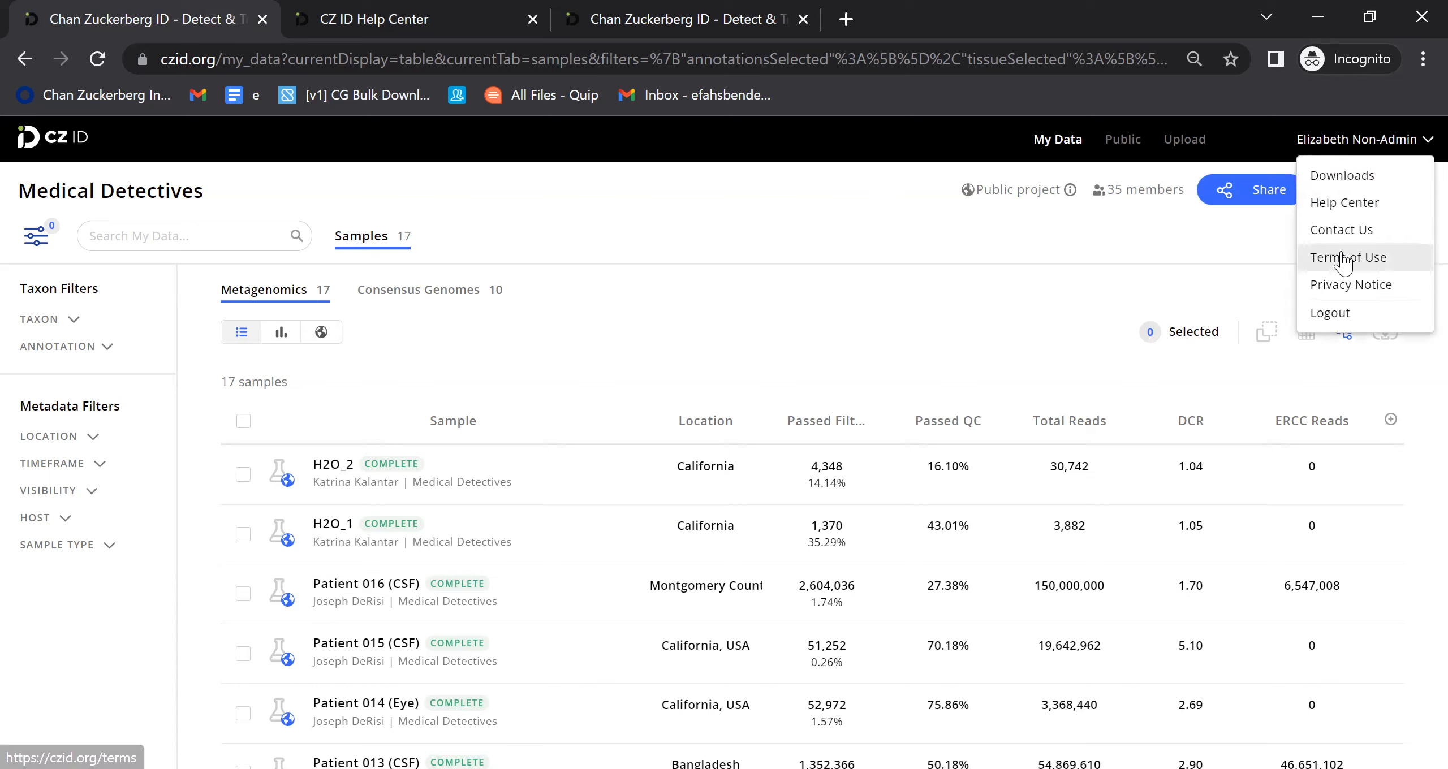